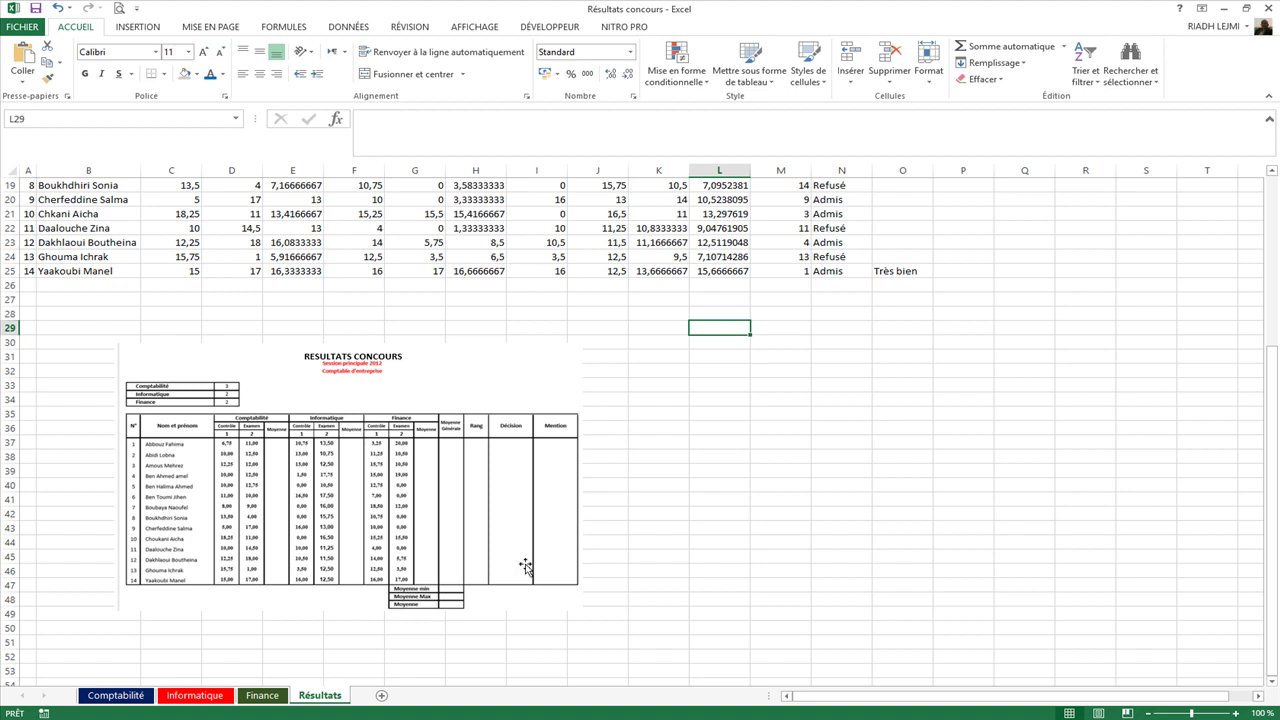
Step: Enter the label "Moyenne max" in J26, just below the Finance exam marks
scroll(759, 477, up, 3)
scroll(759, 477, up, 3)
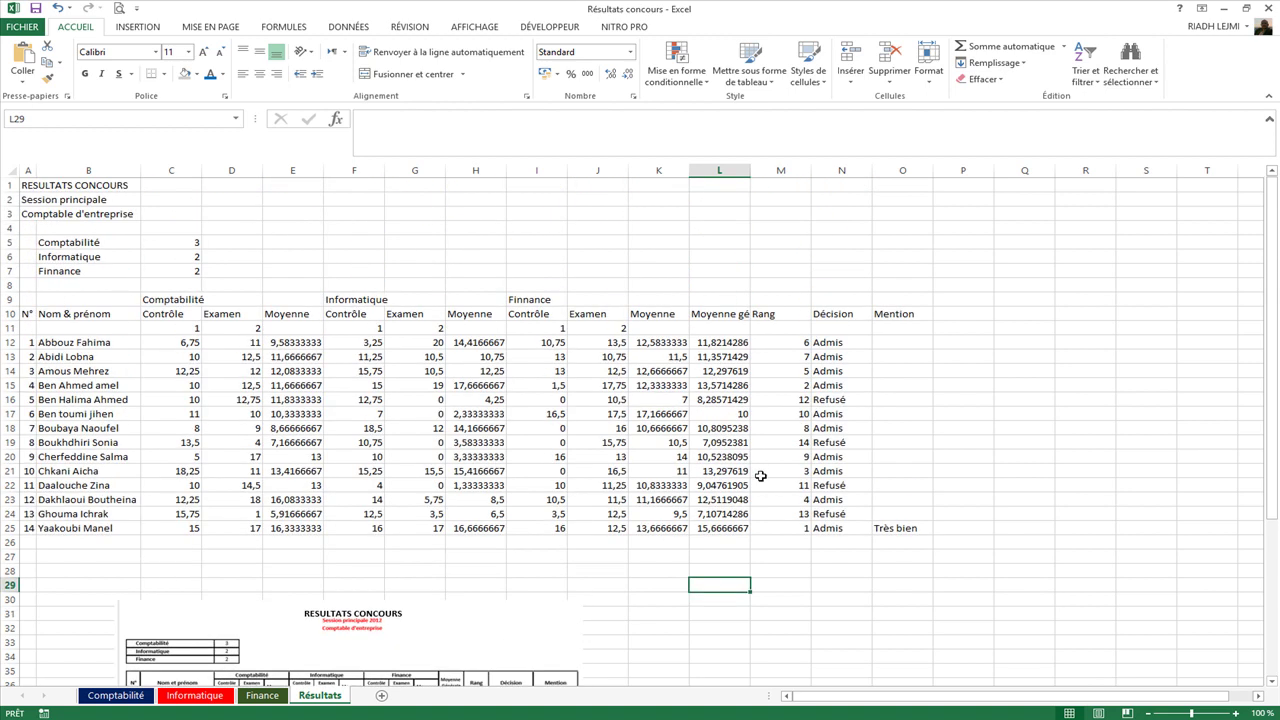
click(722, 316)
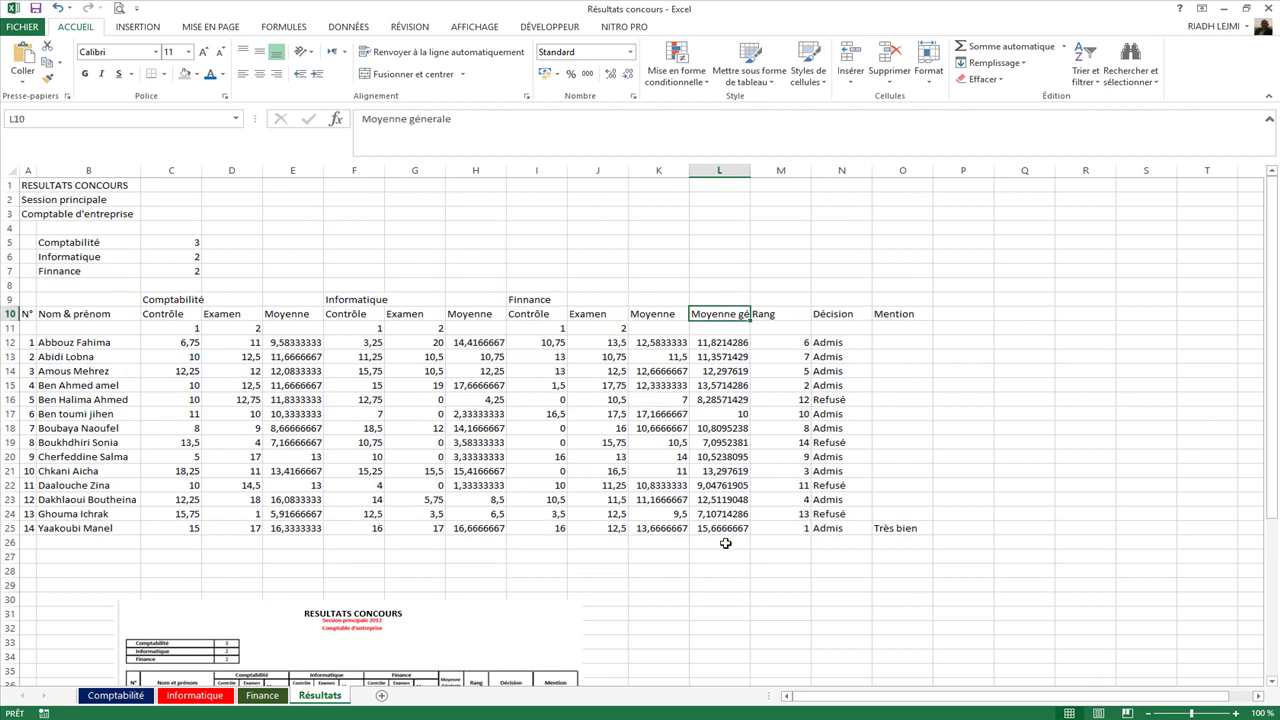
click(595, 542)
text(Moyenne max)
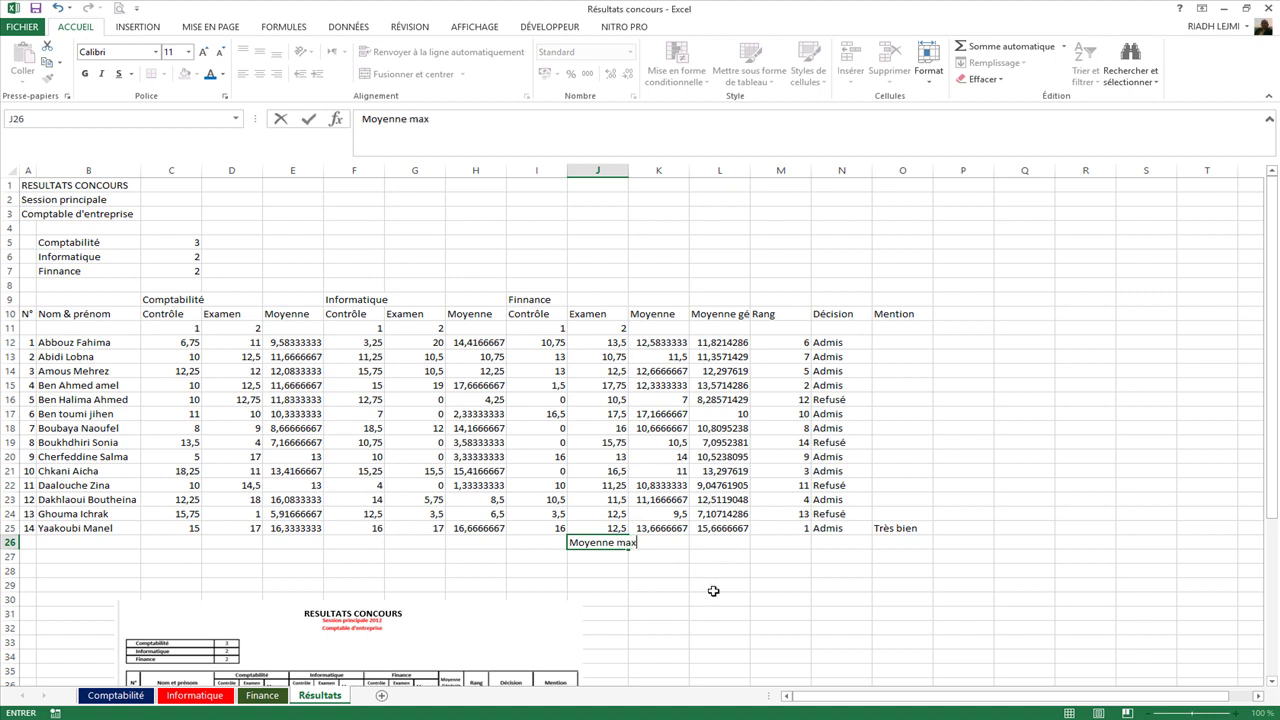
click(714, 591)
Step: Add the labels "Moyenne min" in J27 and "Moyenne générale" in J28
click(609, 561)
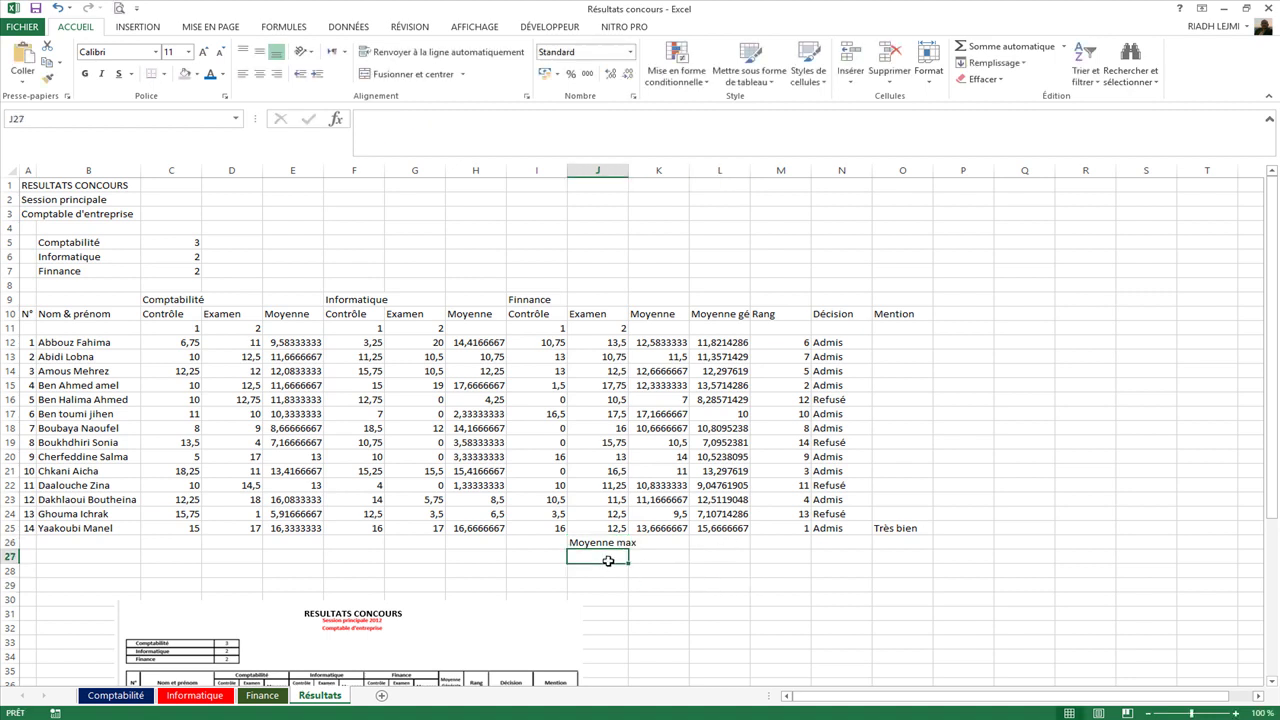
text(Moyenne)
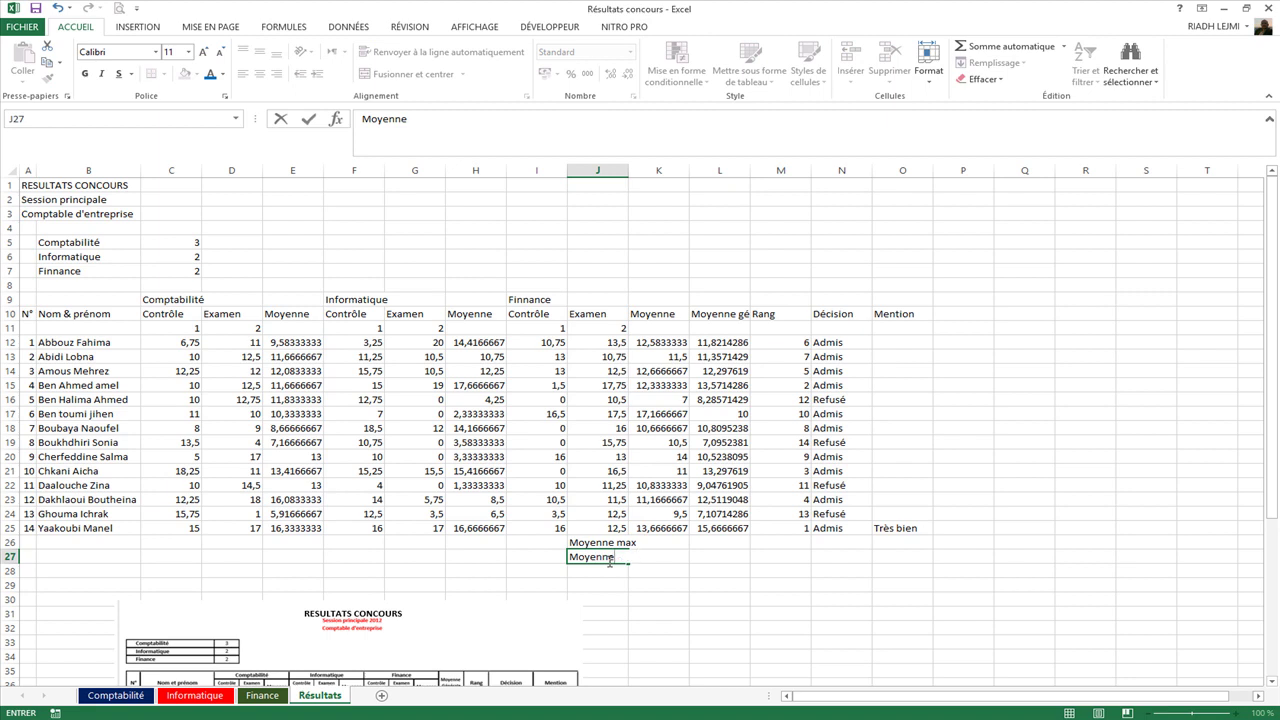
text( min)
click(712, 581)
click(600, 570)
text(Moyenne généra)
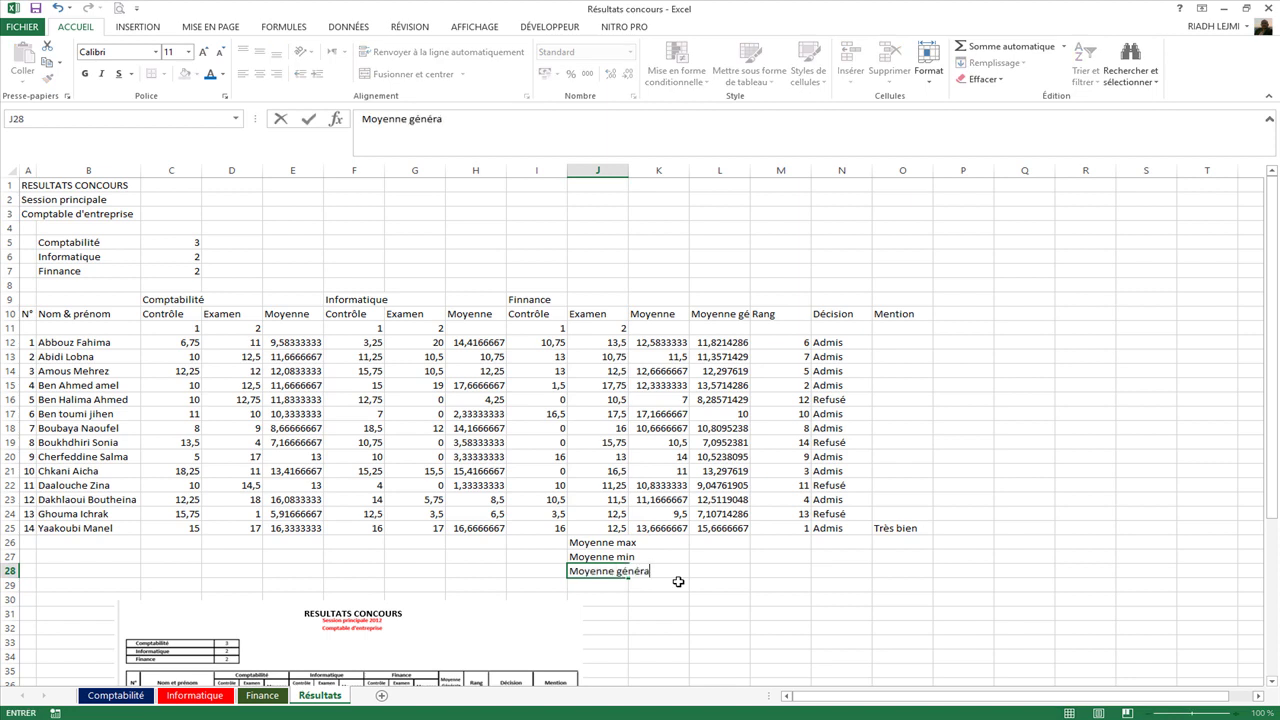
text(le)
click(818, 570)
click(764, 561)
Step: Calculate the highest overall average in L26 with the MAX function over L12:L25
click(724, 541)
text(=)
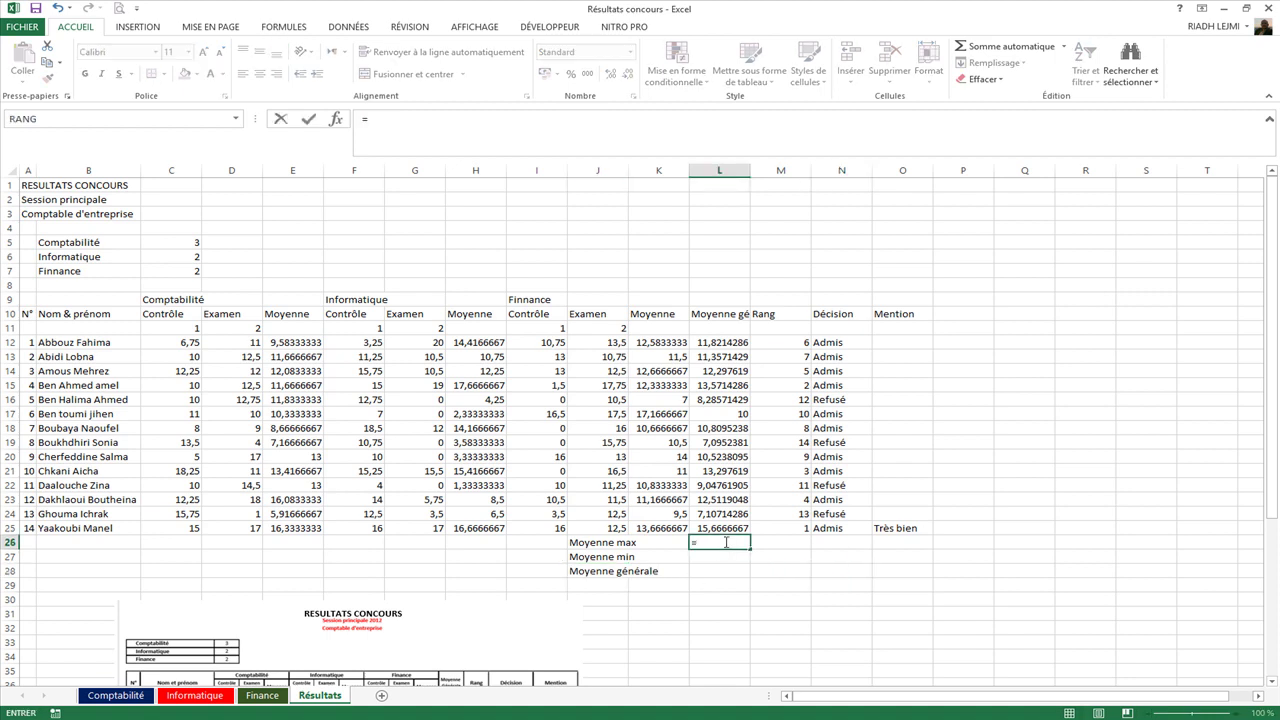
text(max)
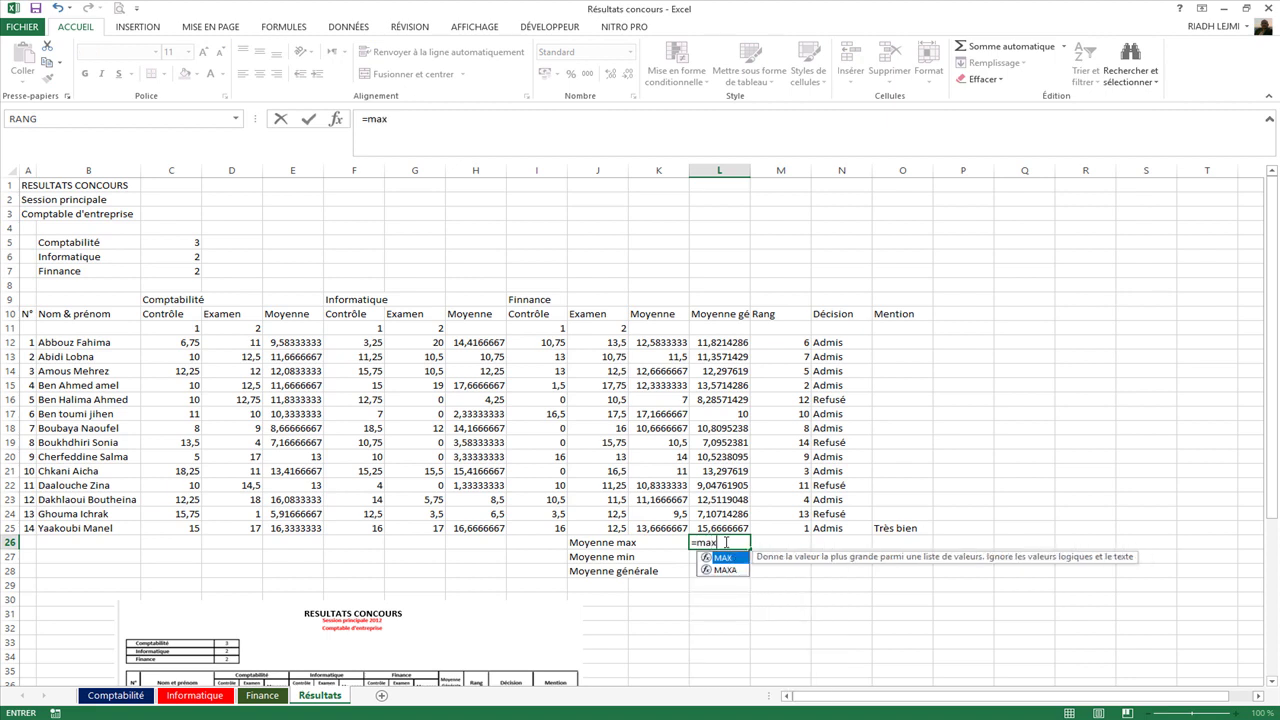
text(()
drag(737, 342, 720, 529)
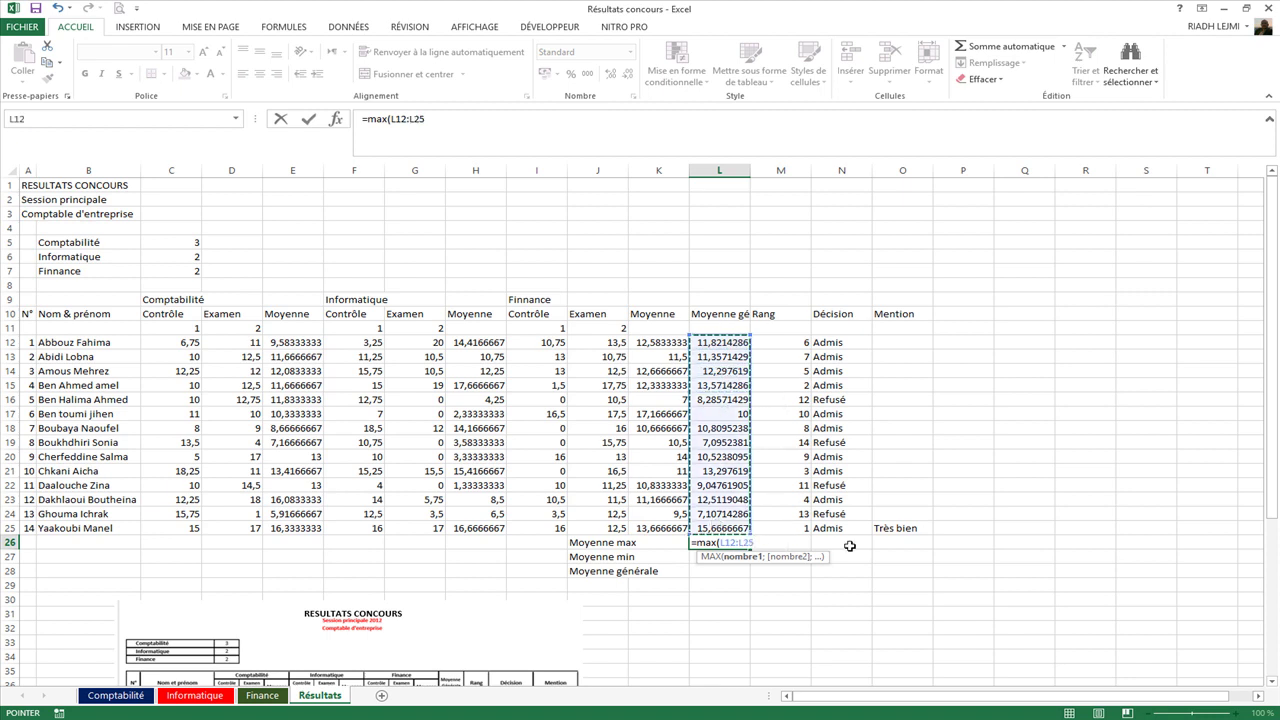
key(Return)
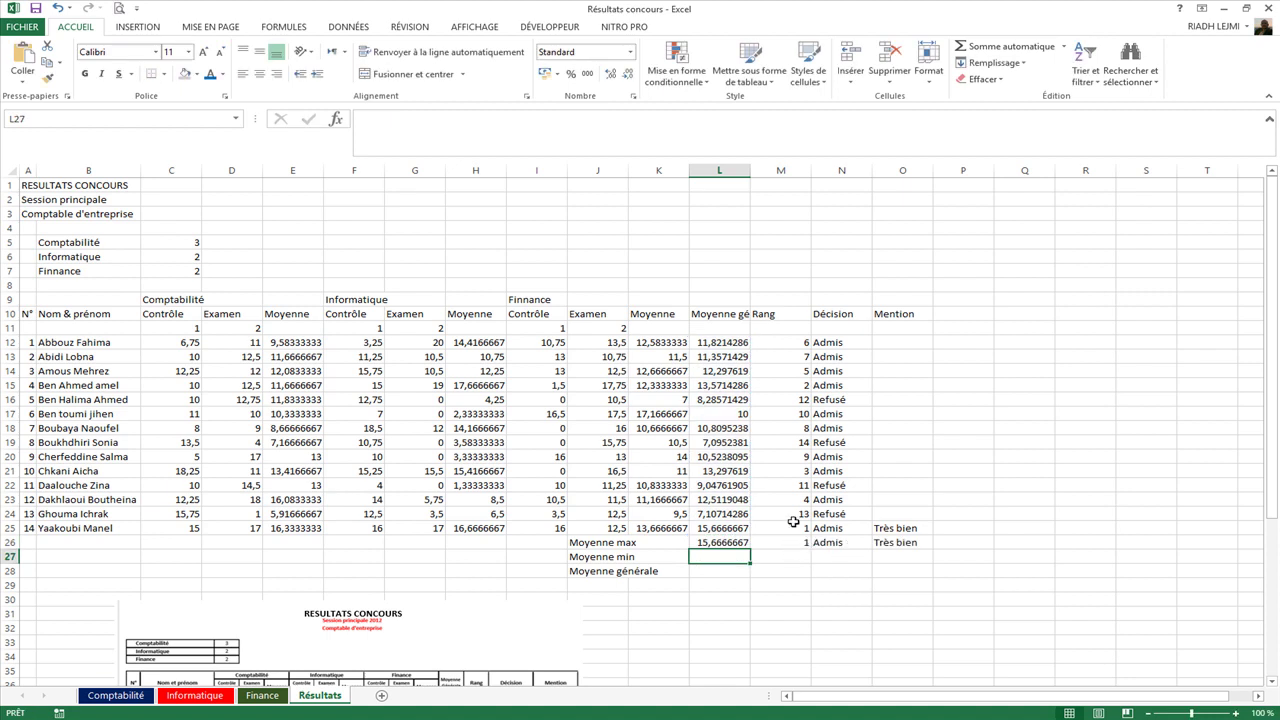
text(=)
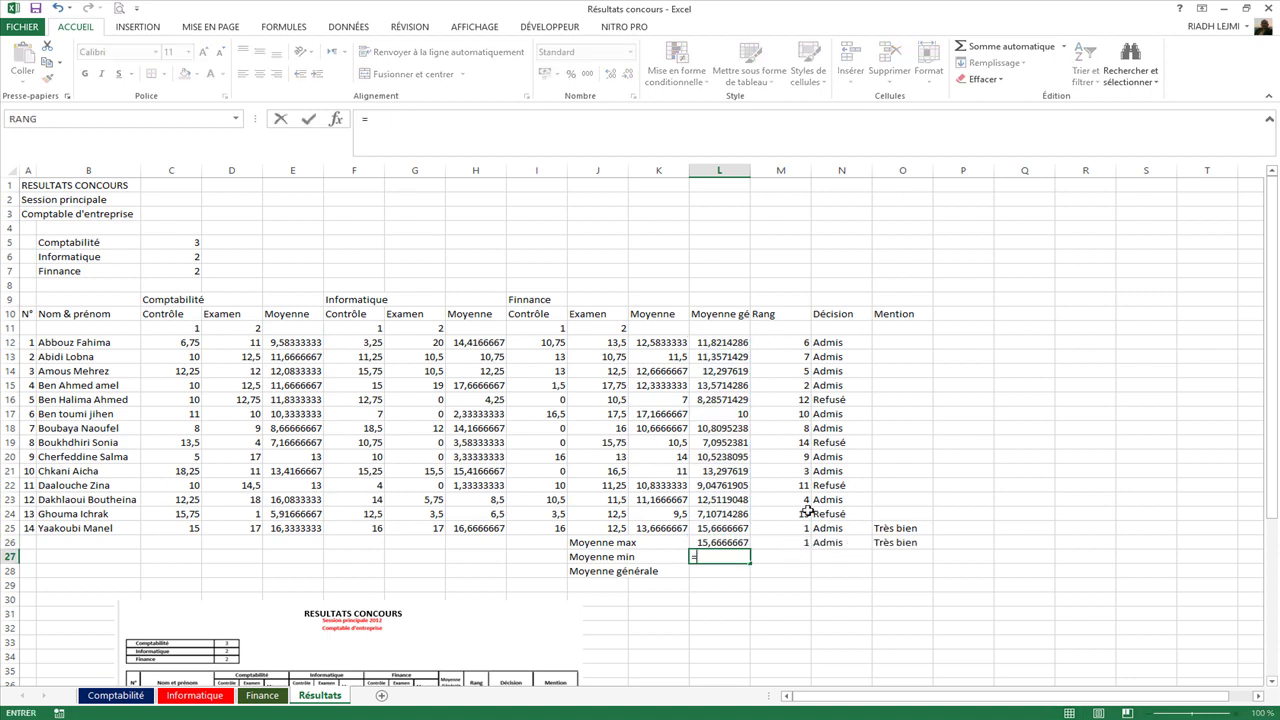
click(905, 543)
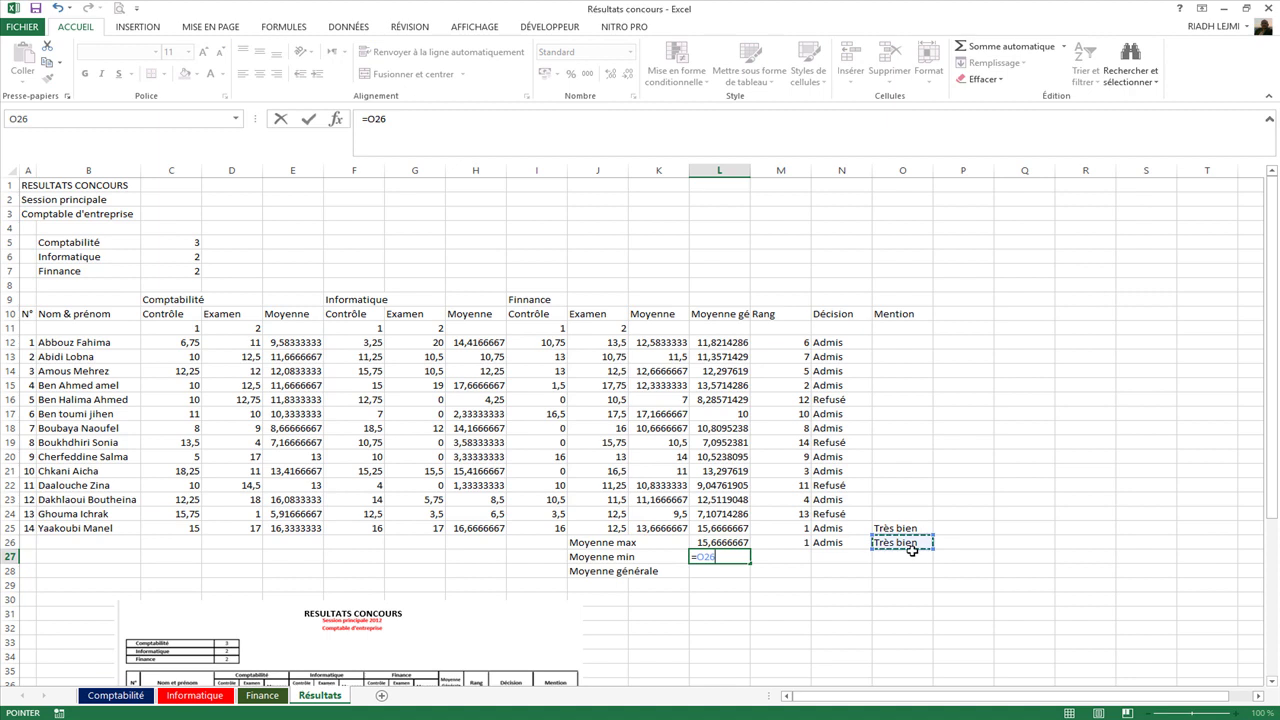
key(Escape)
Step: Clear the automatically extended rank, decision and mention entries in M26:O26
click(912, 547)
key(Delete)
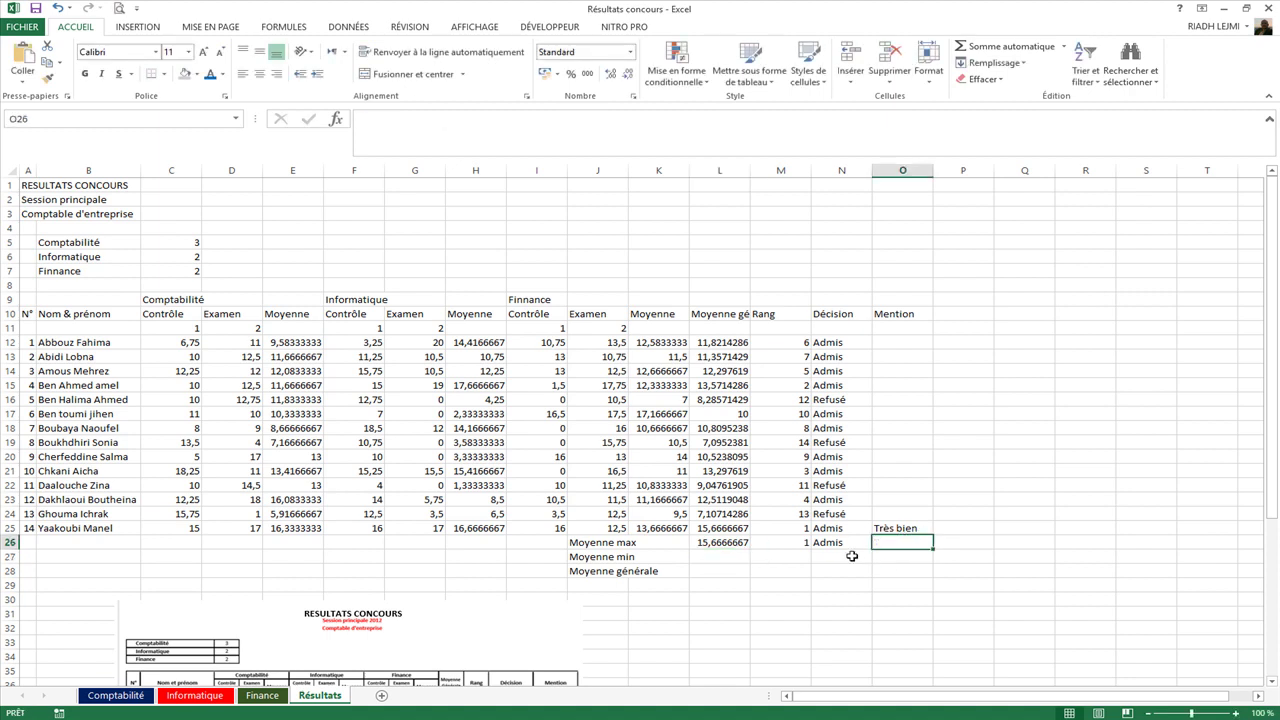
click(815, 541)
key(Delete)
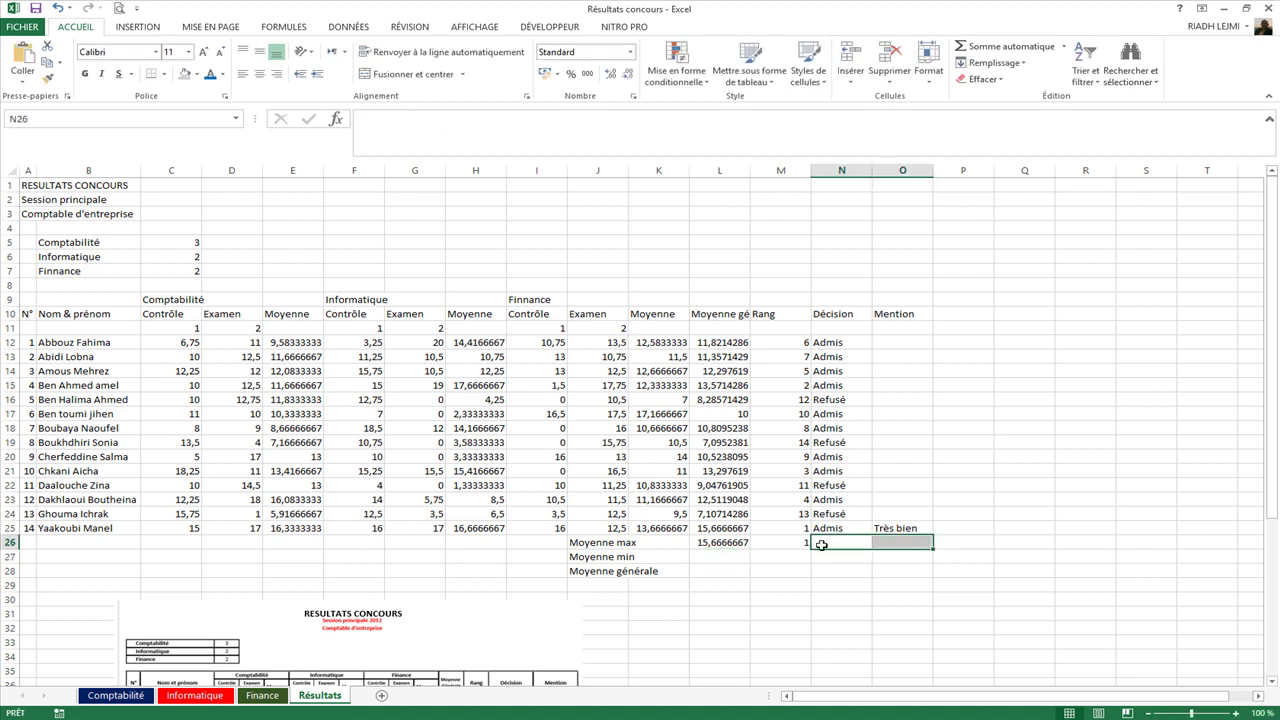
click(795, 545)
drag(866, 545, 891, 551)
key(Delete)
Step: Calculate the lowest overall average in L27 with the MIN function over L12:L25
click(791, 571)
key(Left)
key(Up)
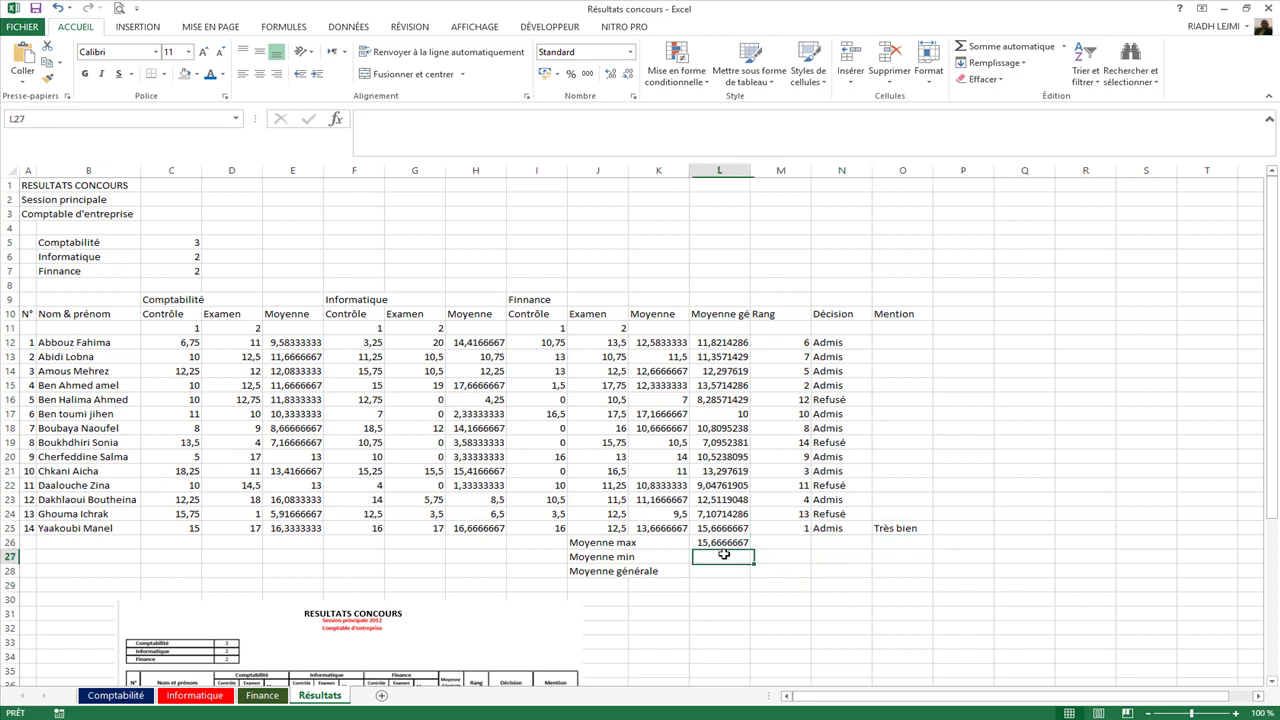
text(=m)
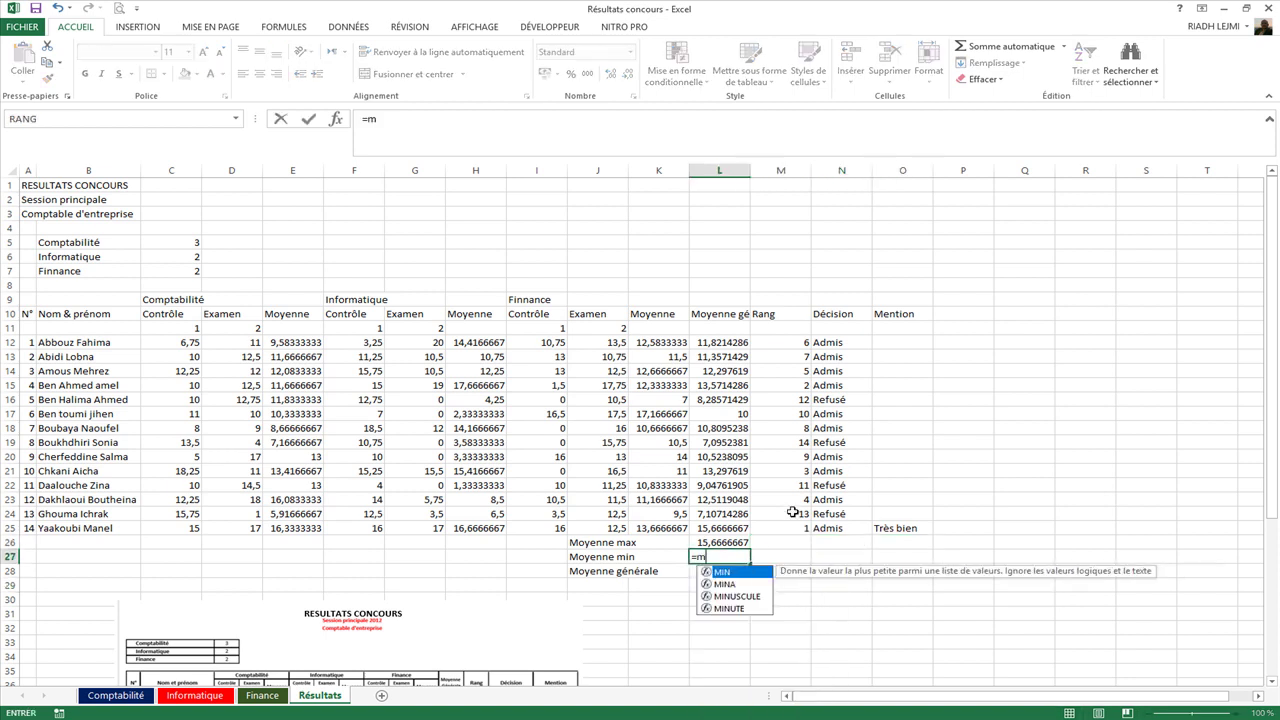
text(in()
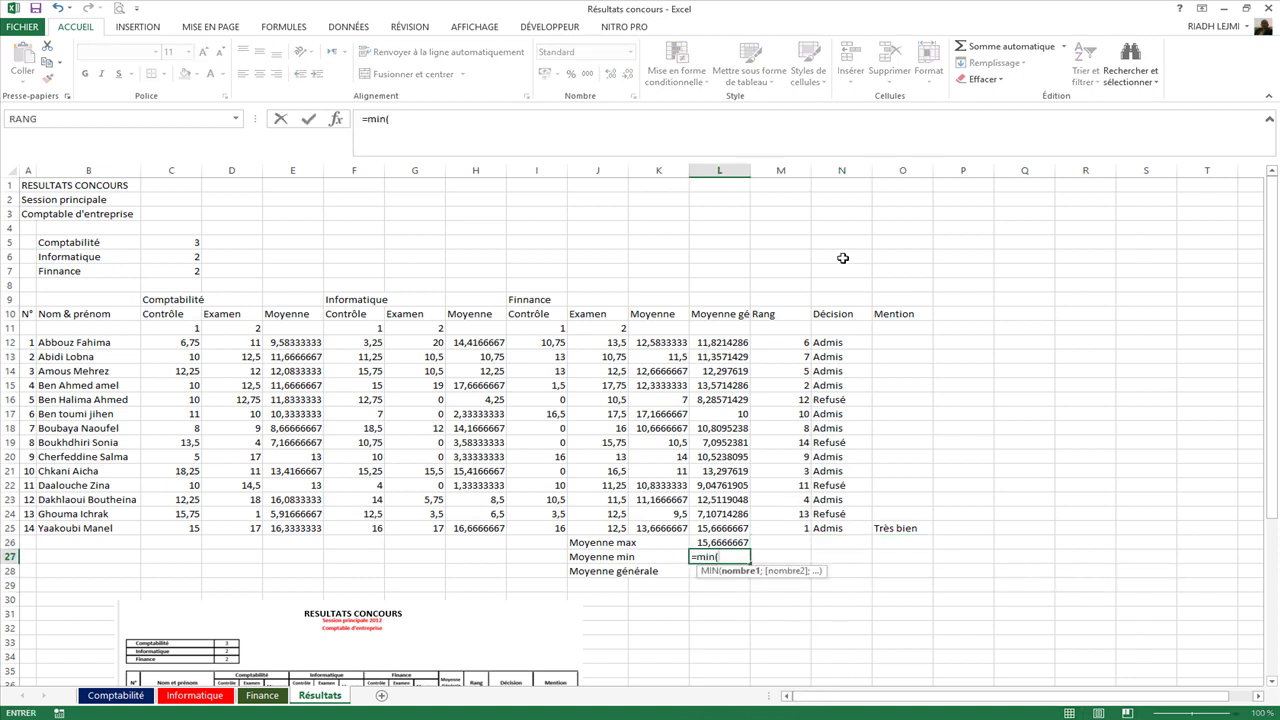
drag(722, 343, 740, 528)
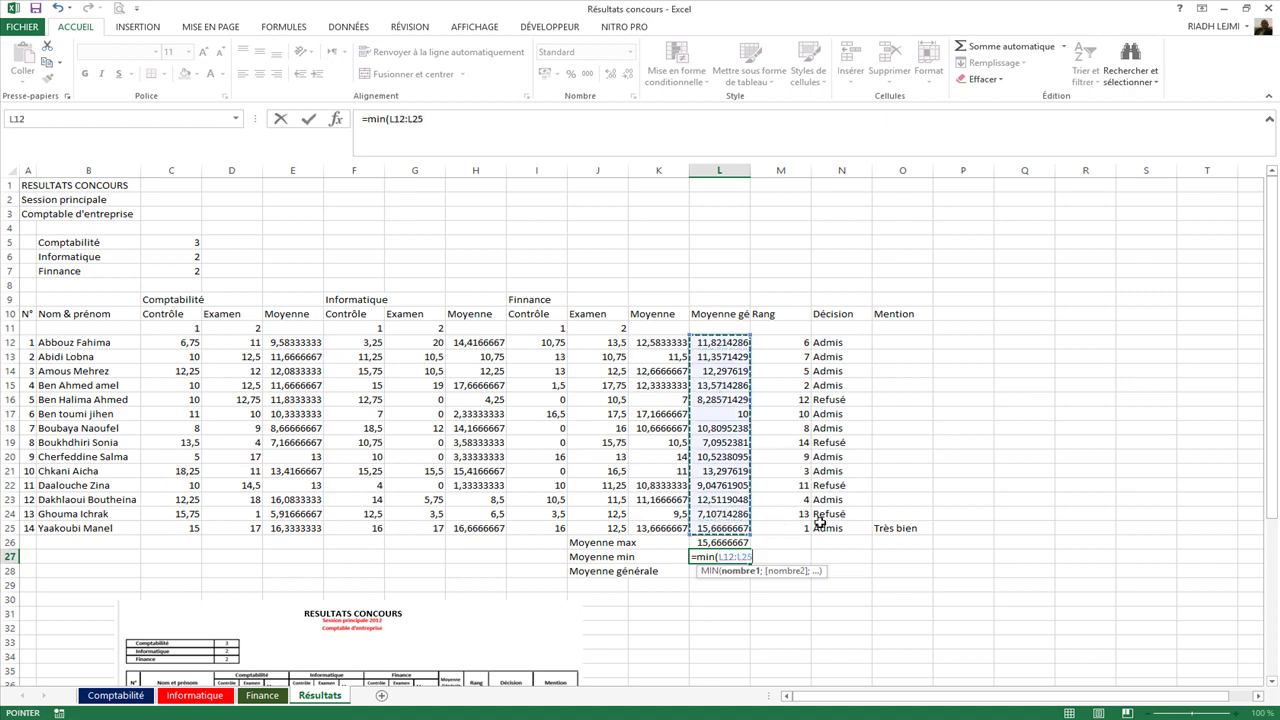
key(Return)
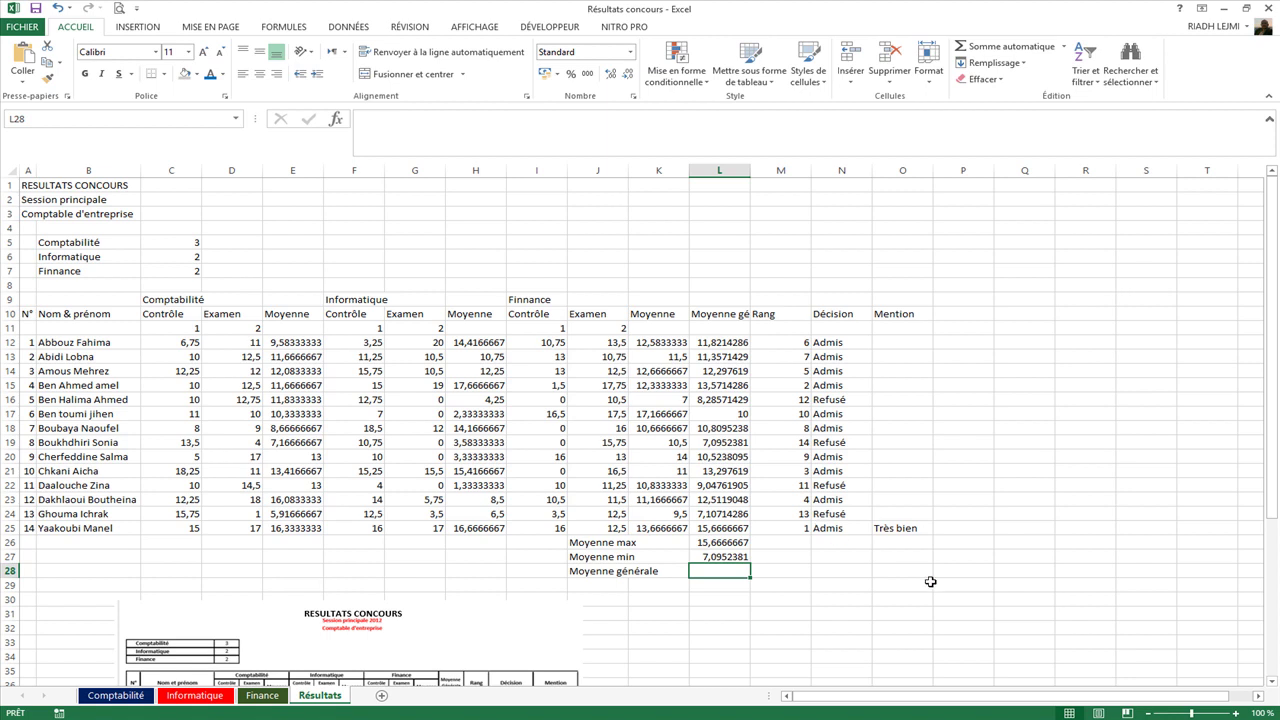
Step: Calculate the mean of the overall averages in L28 with the formula =MOYENNE(L12:L25)
text(=)
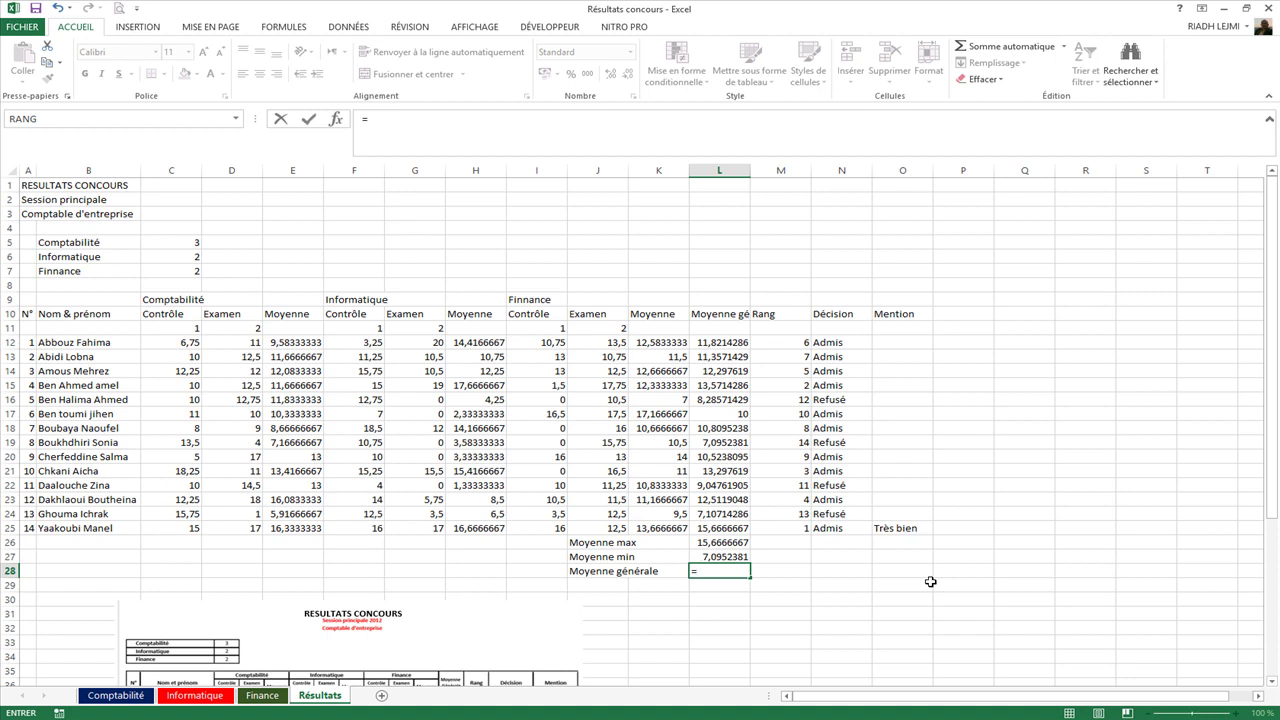
text(moyenne()
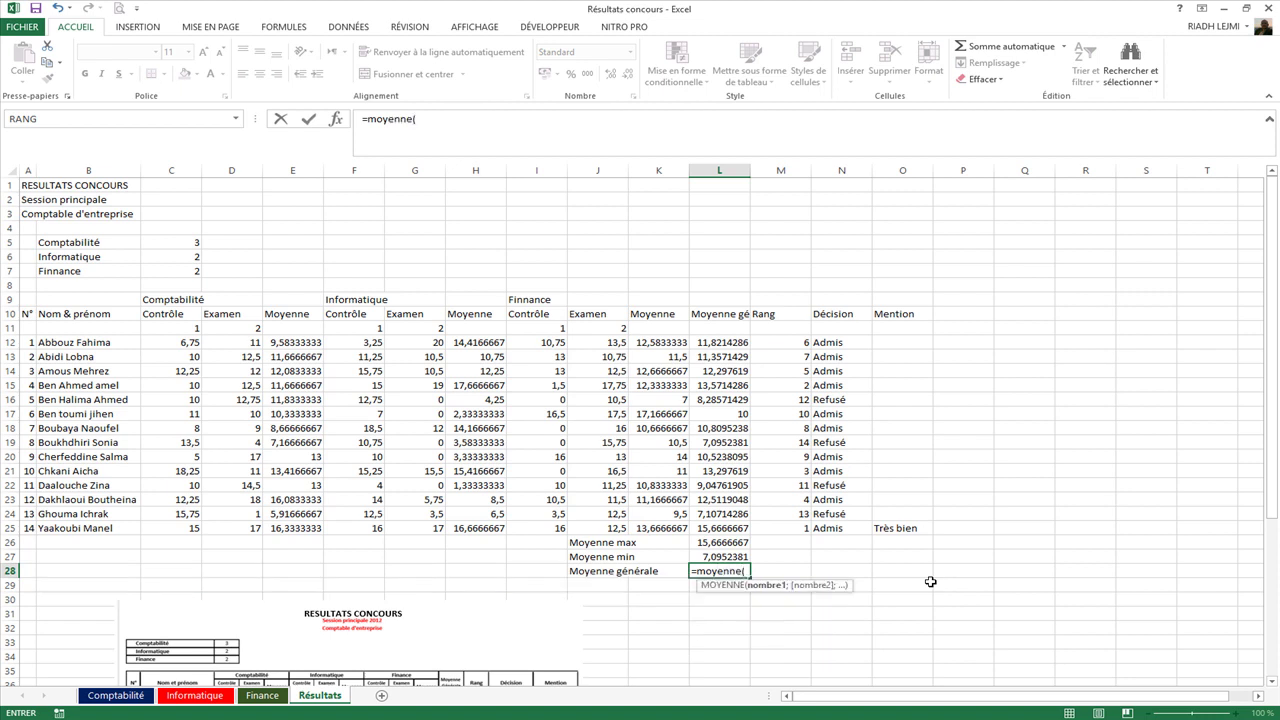
drag(716, 342, 733, 540)
text())
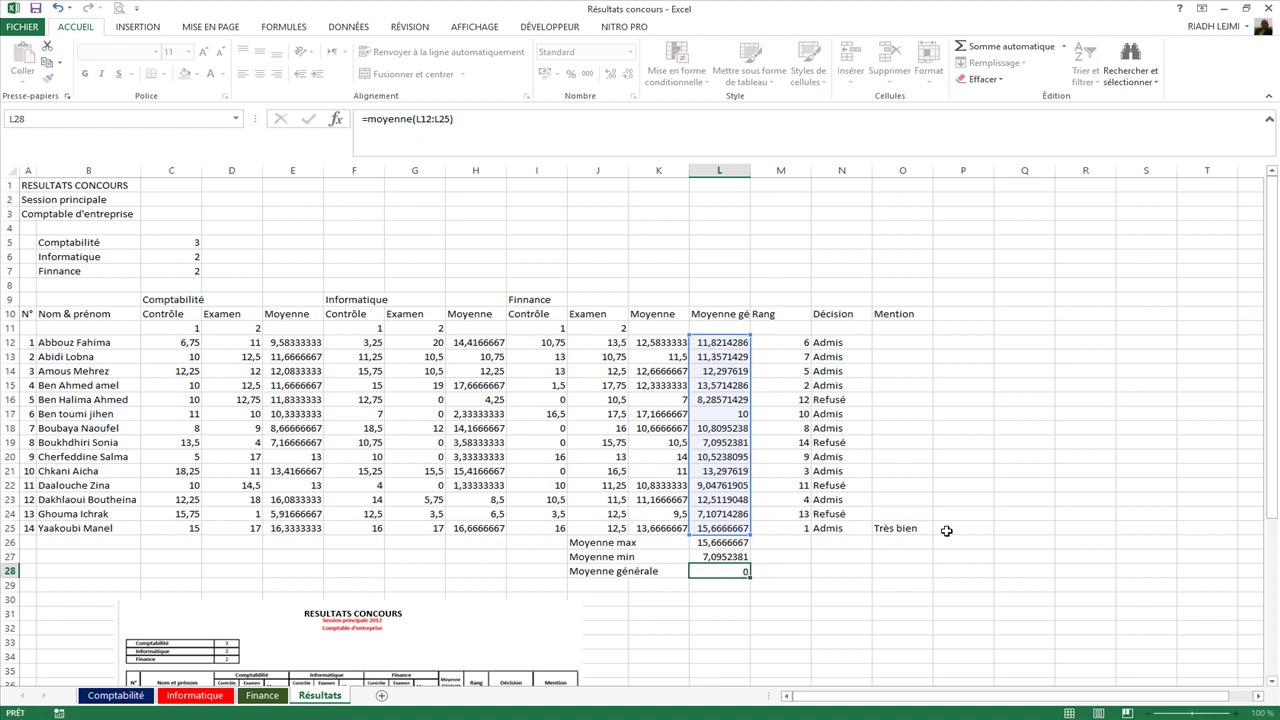
key(Return)
click(790, 571)
click(730, 571)
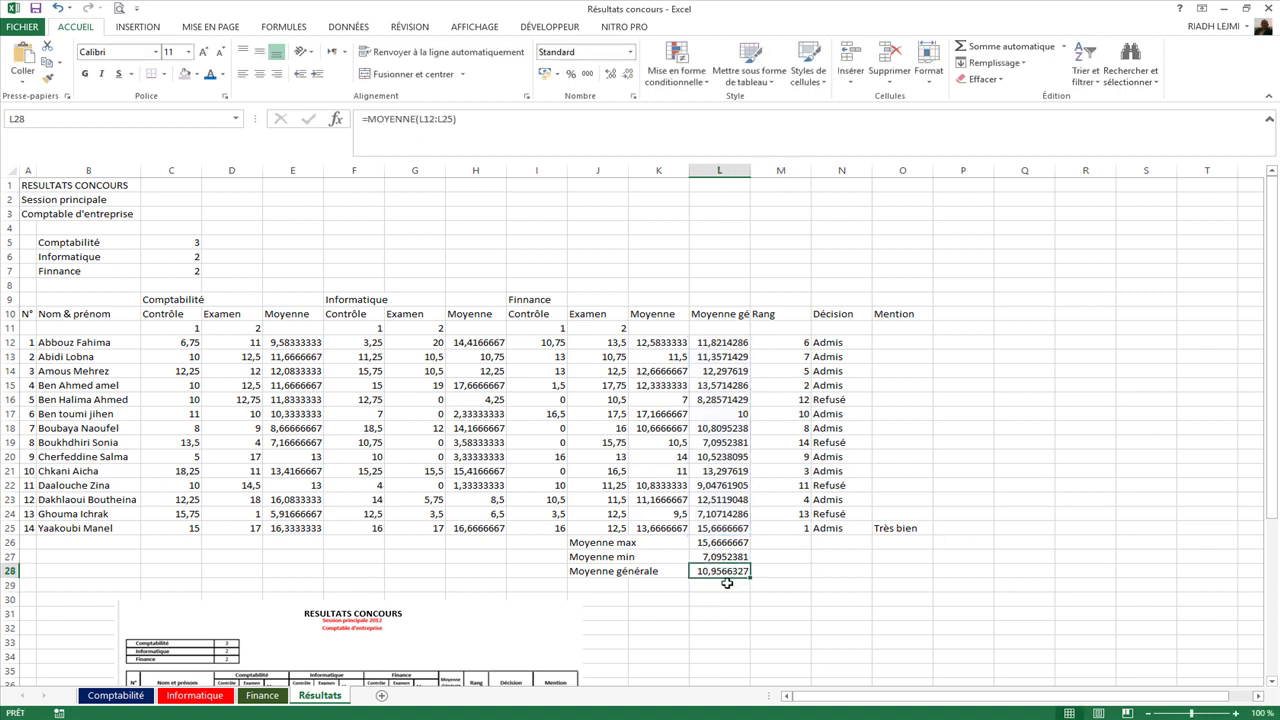
Step: Bring the reference picture up over the table to examine the target layout, and put it back below the data
click(507, 662)
drag(507, 662, 537, 309)
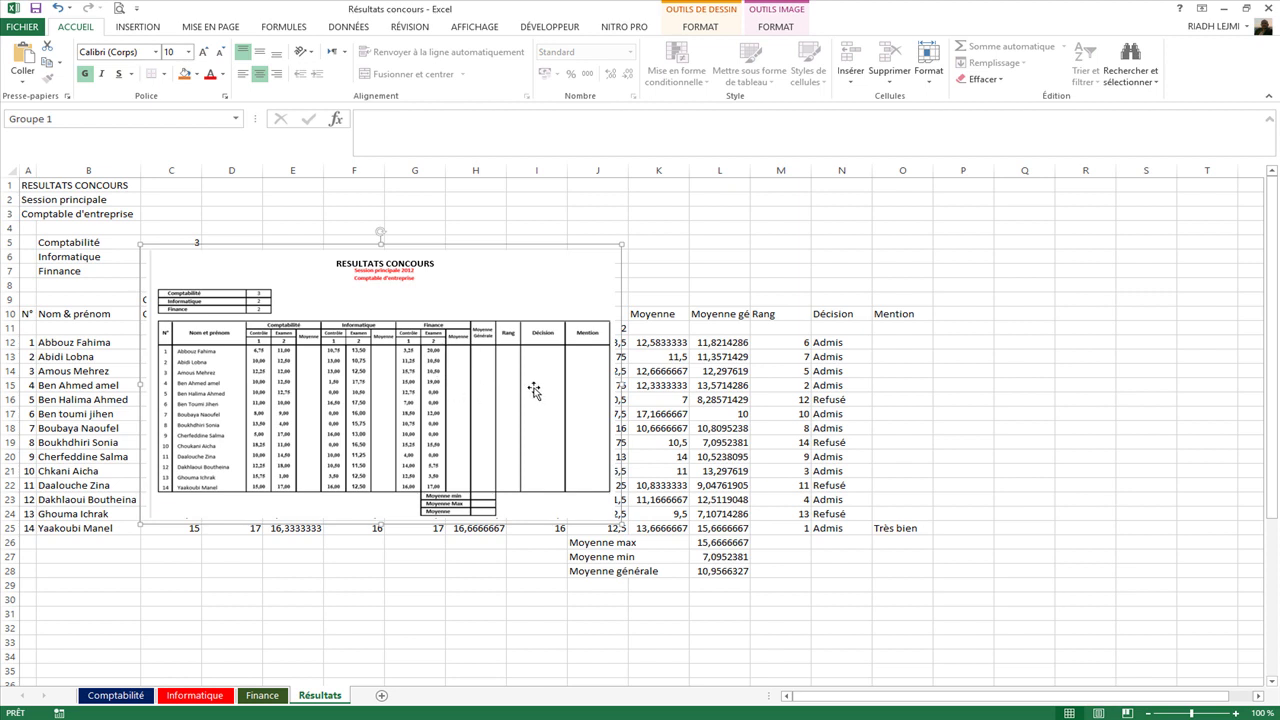
click(535, 276)
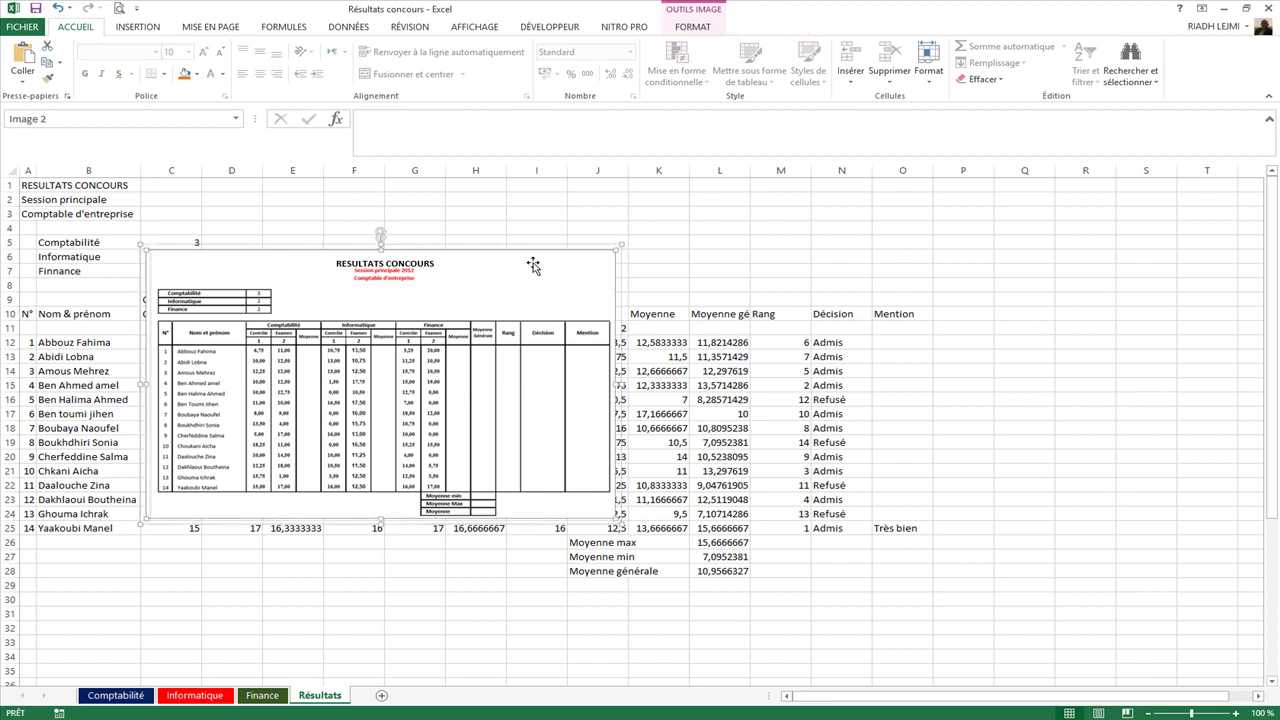
click(526, 240)
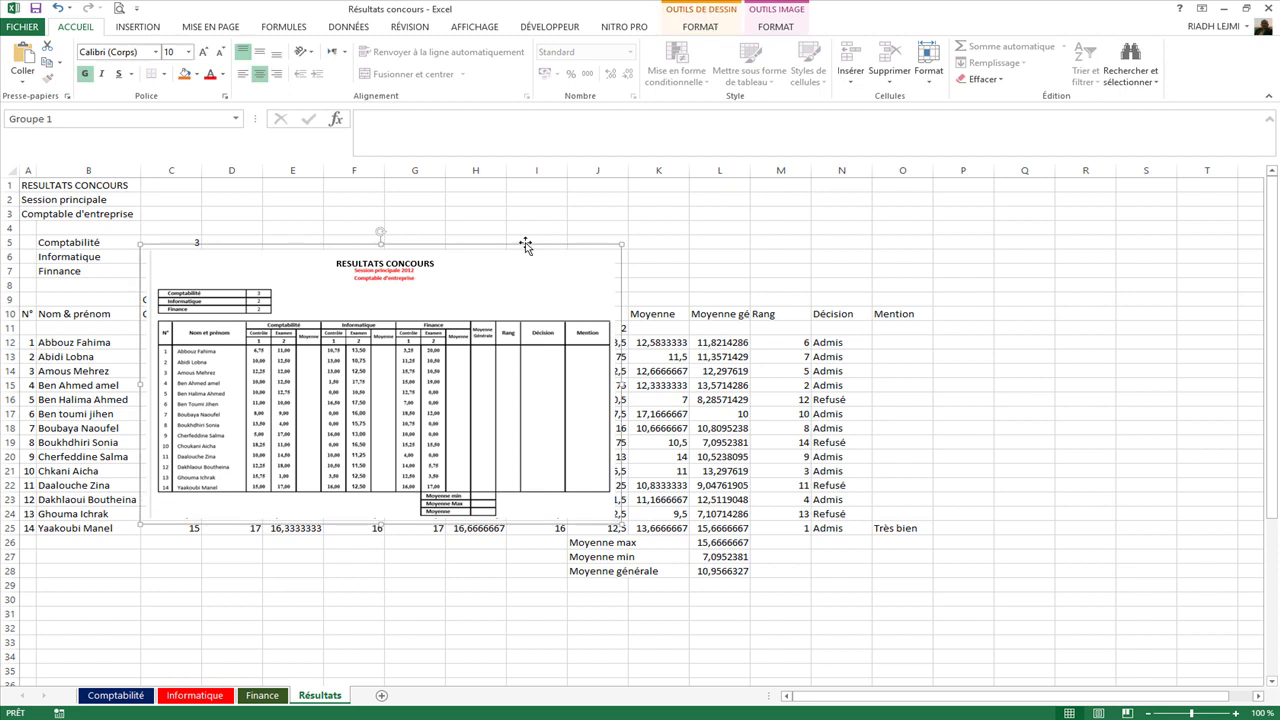
drag(525, 242, 529, 595)
click(470, 430)
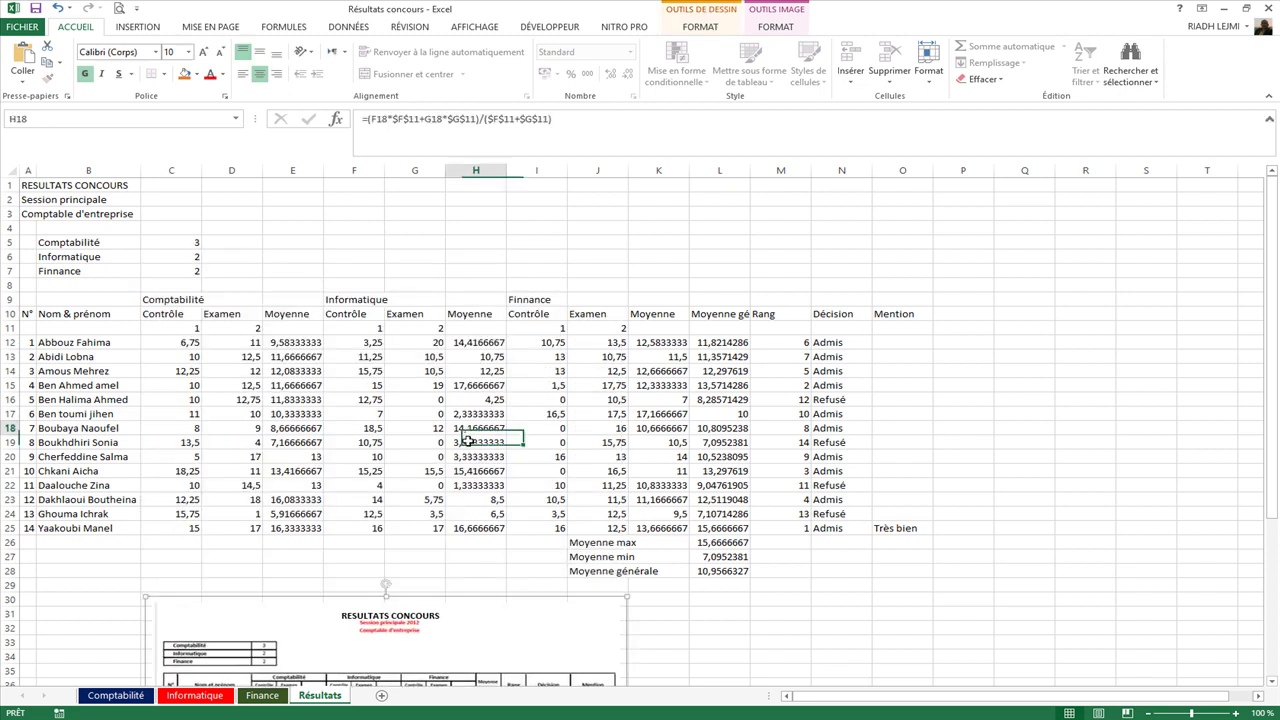
Step: Centre the title RESULTATS CONCOURS across columns A1:O1 with Centré sur plusieurs colonnes, and set its vertical alignment to Centré
drag(25, 186, 891, 185)
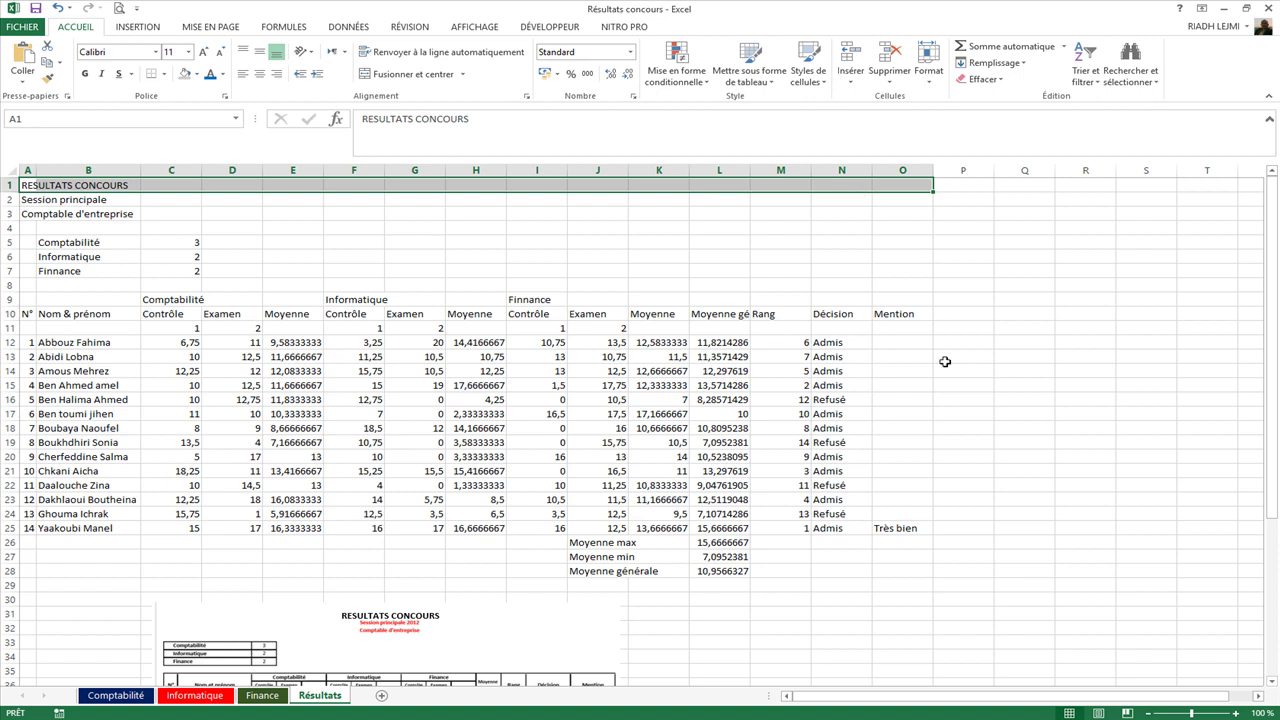
right_click(200, 184)
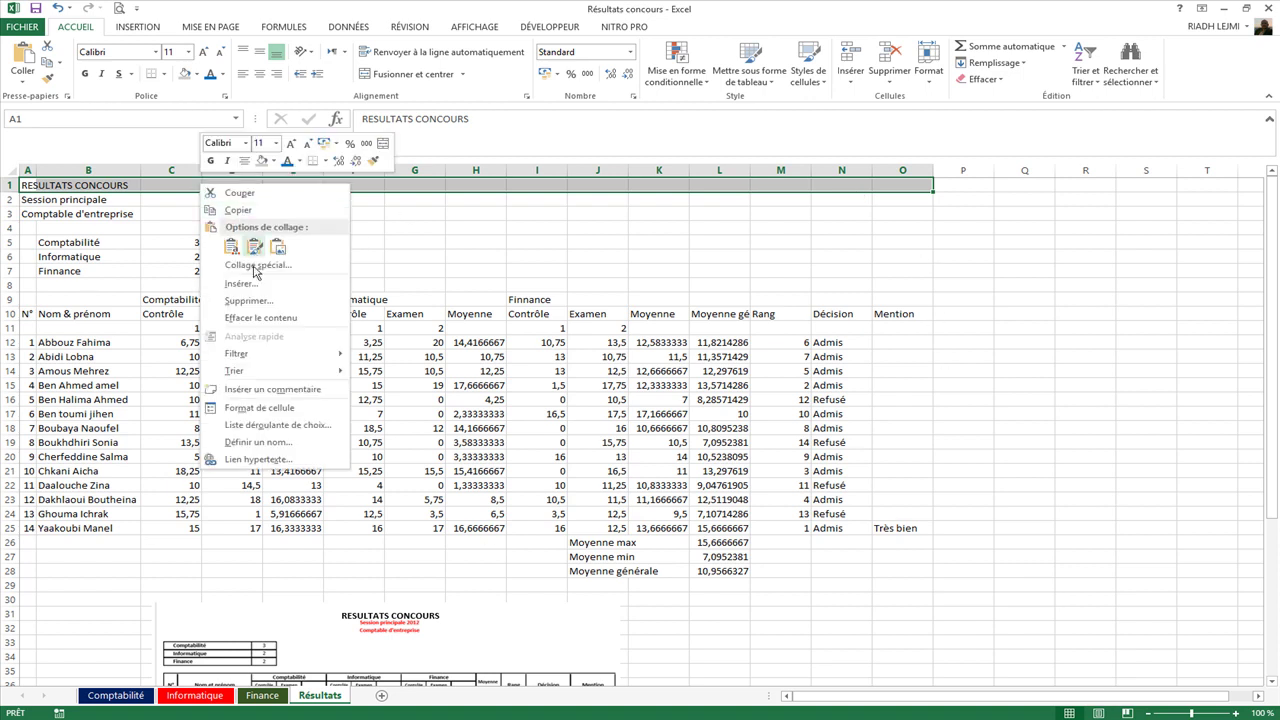
click(260, 408)
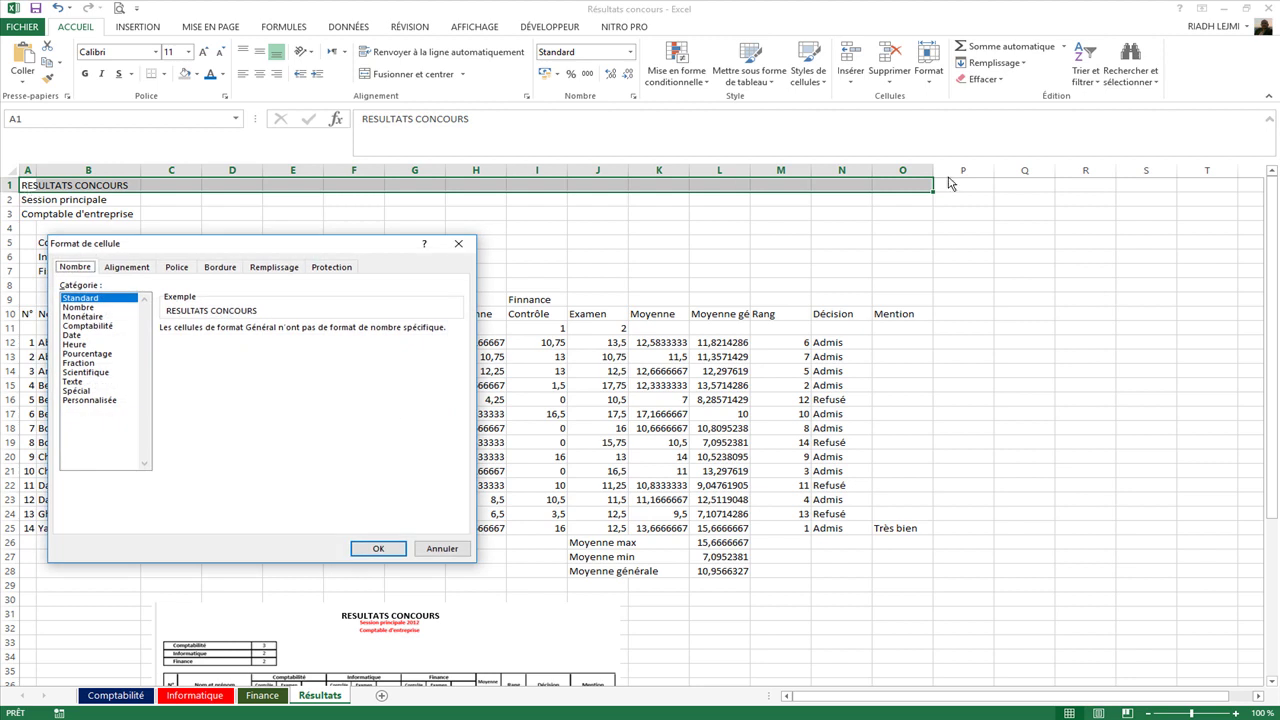
drag(355, 250, 748, 222)
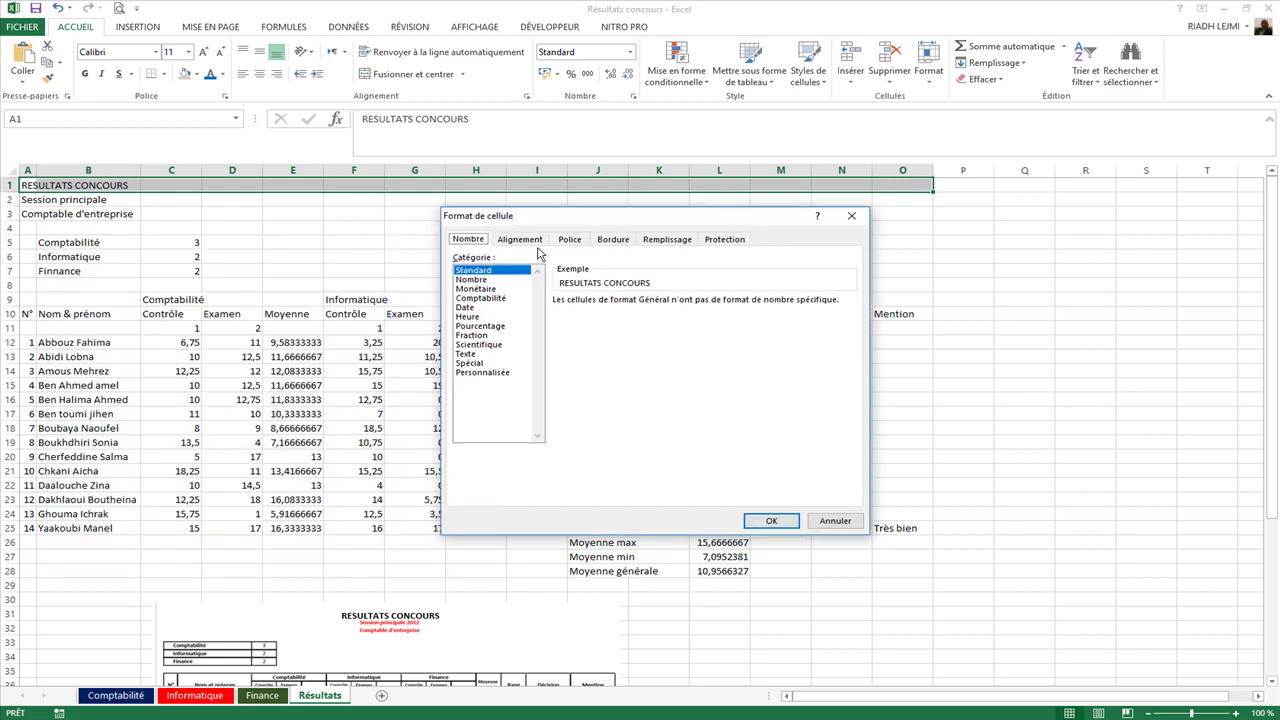
click(514, 240)
click(590, 286)
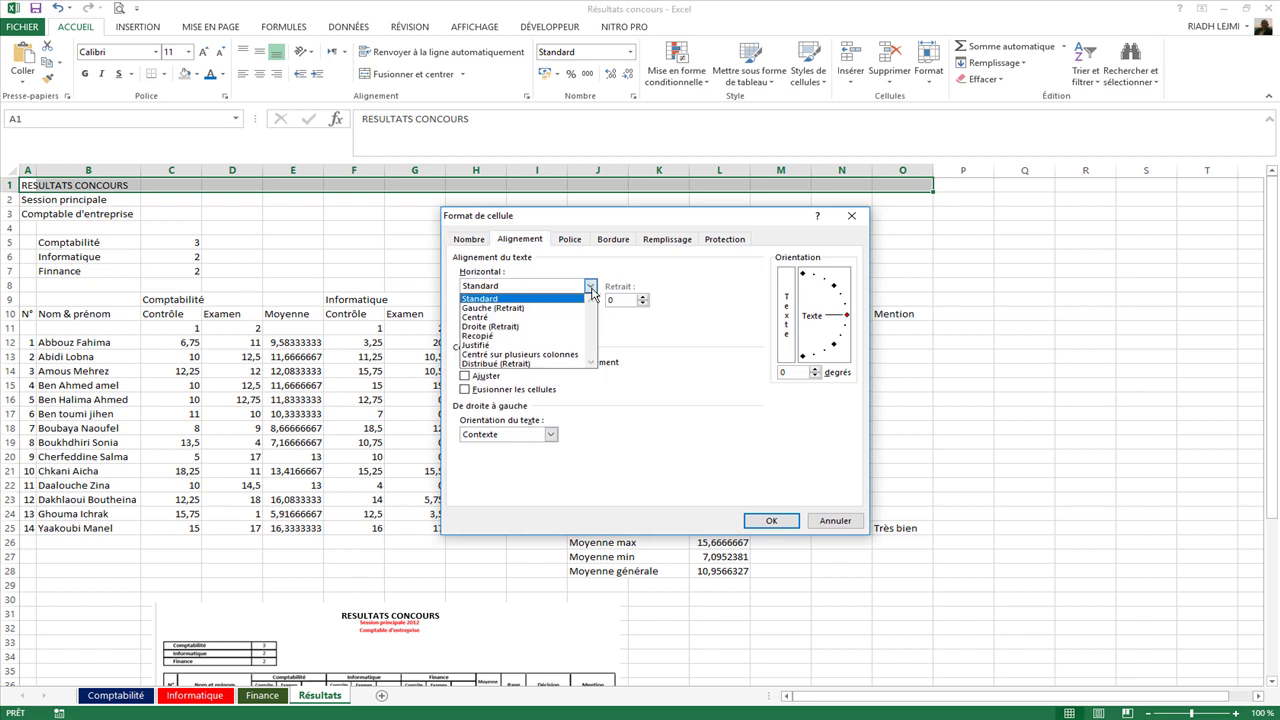
click(563, 356)
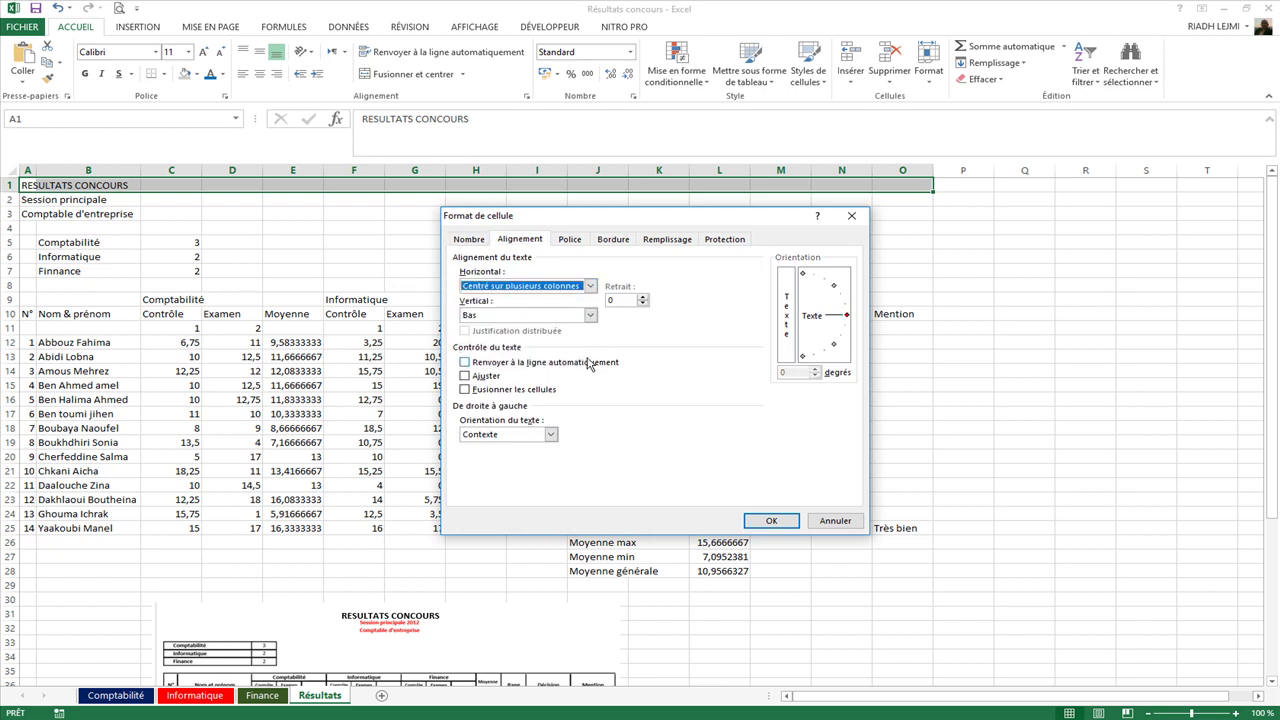
click(590, 315)
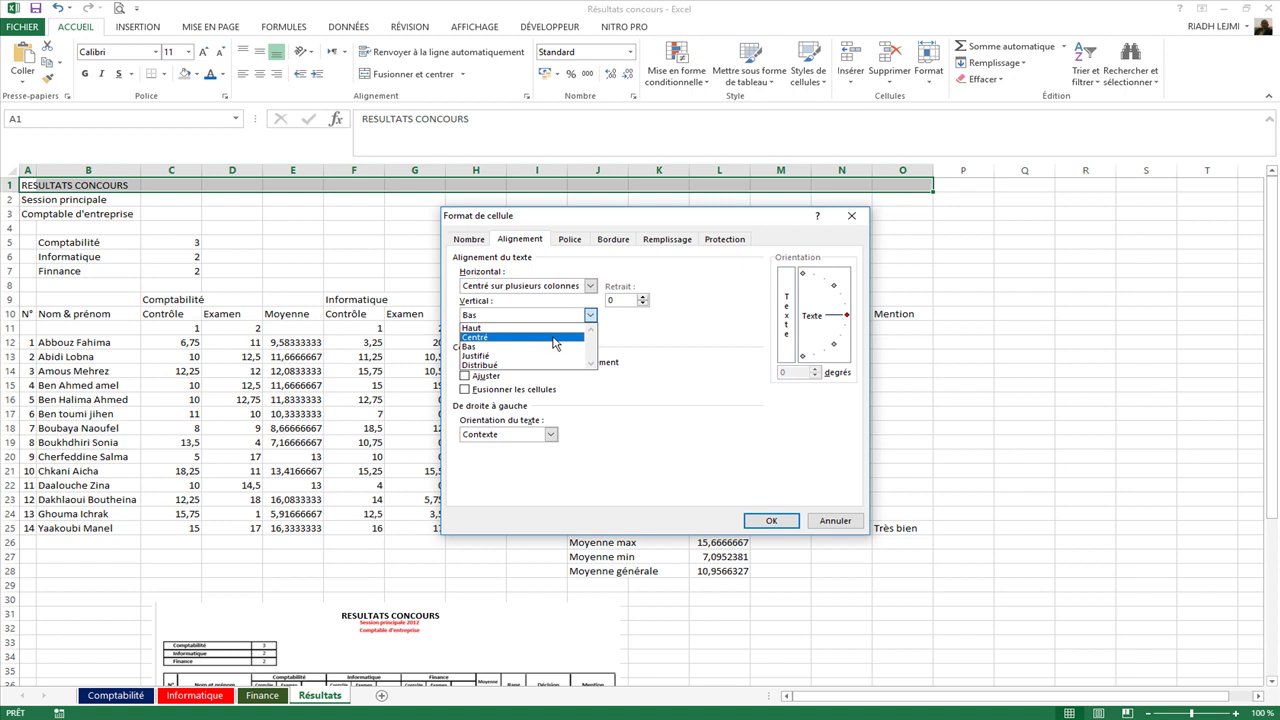
click(555, 338)
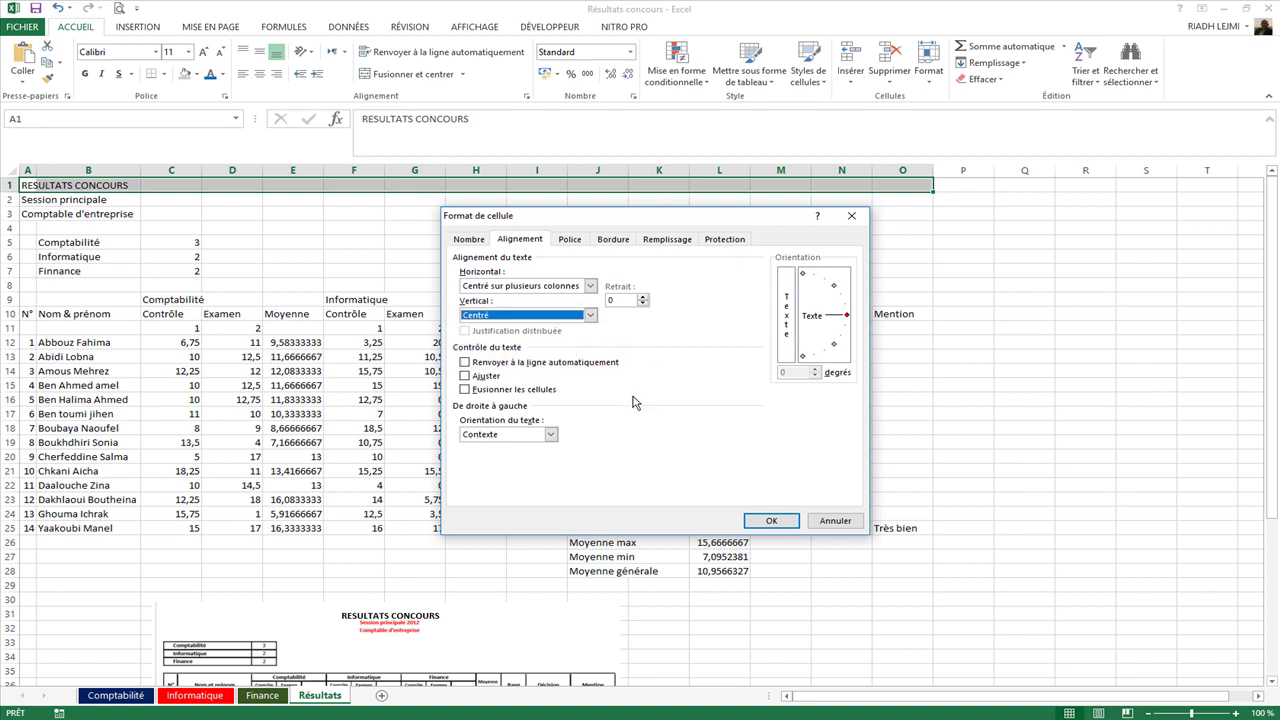
Step: Set the font of the title row A1:O1 to bold, size 18, and apply the cell format
click(581, 245)
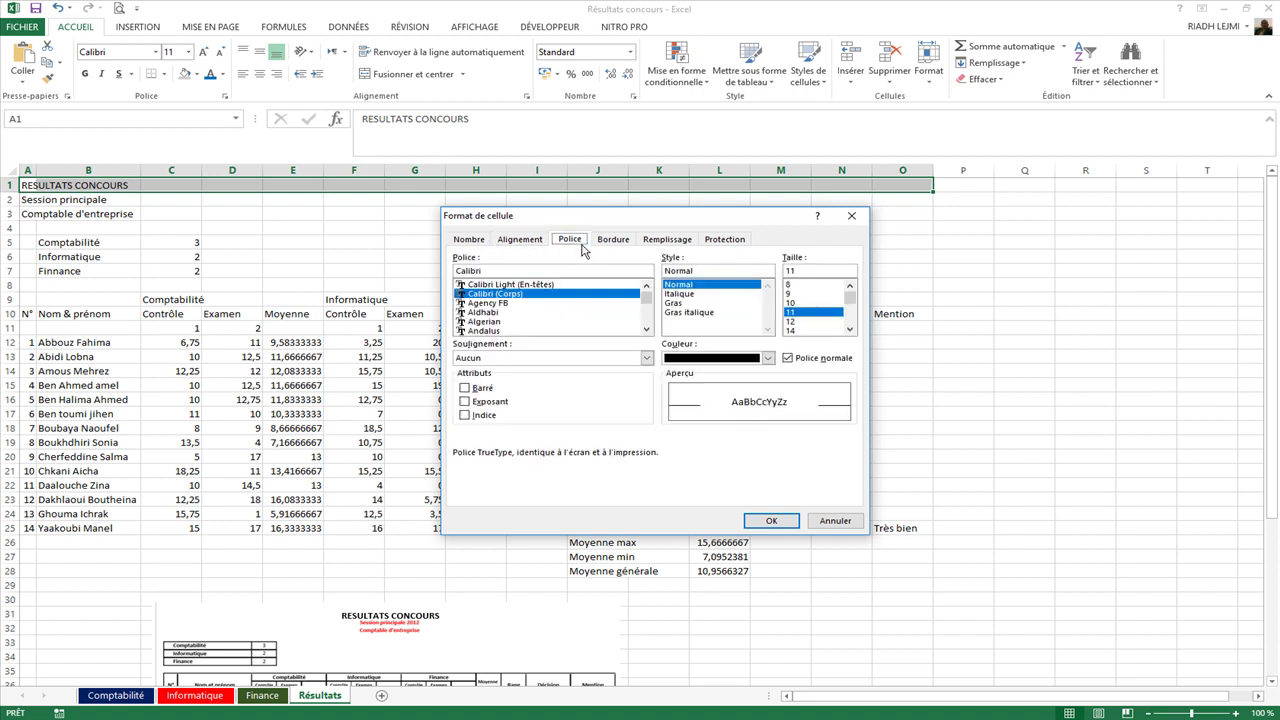
click(681, 304)
click(849, 329)
click(849, 329)
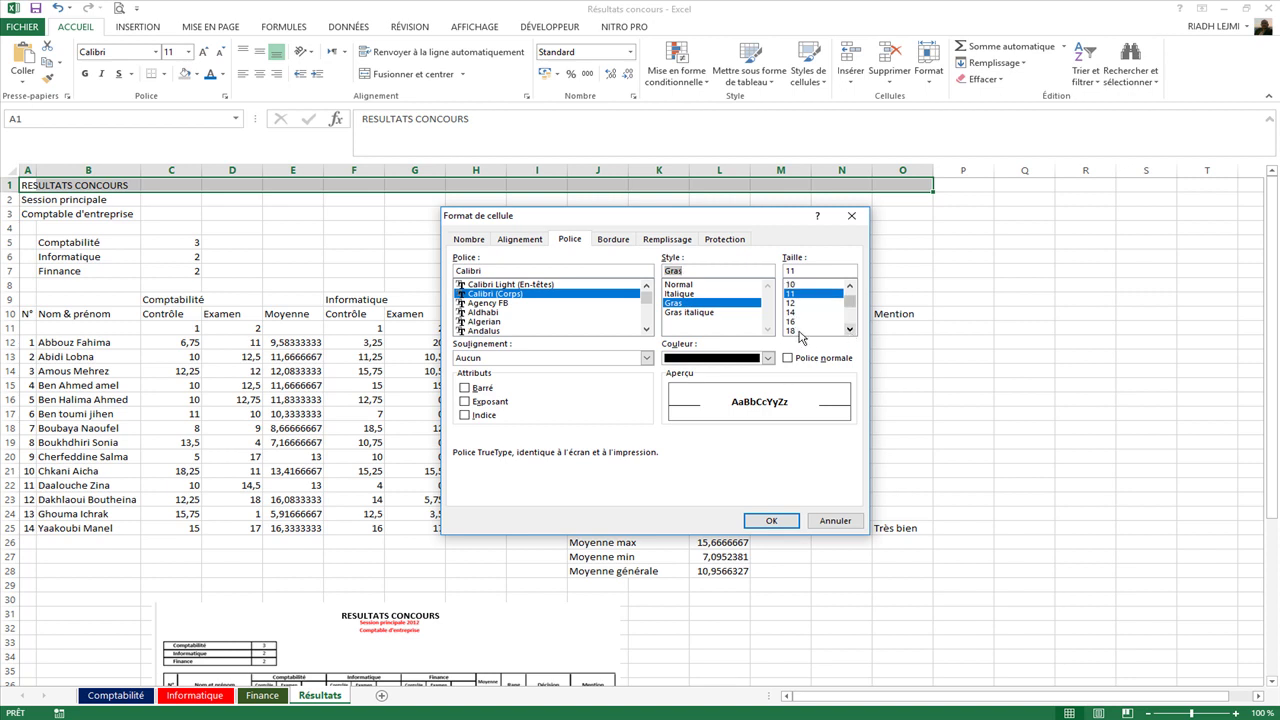
click(805, 331)
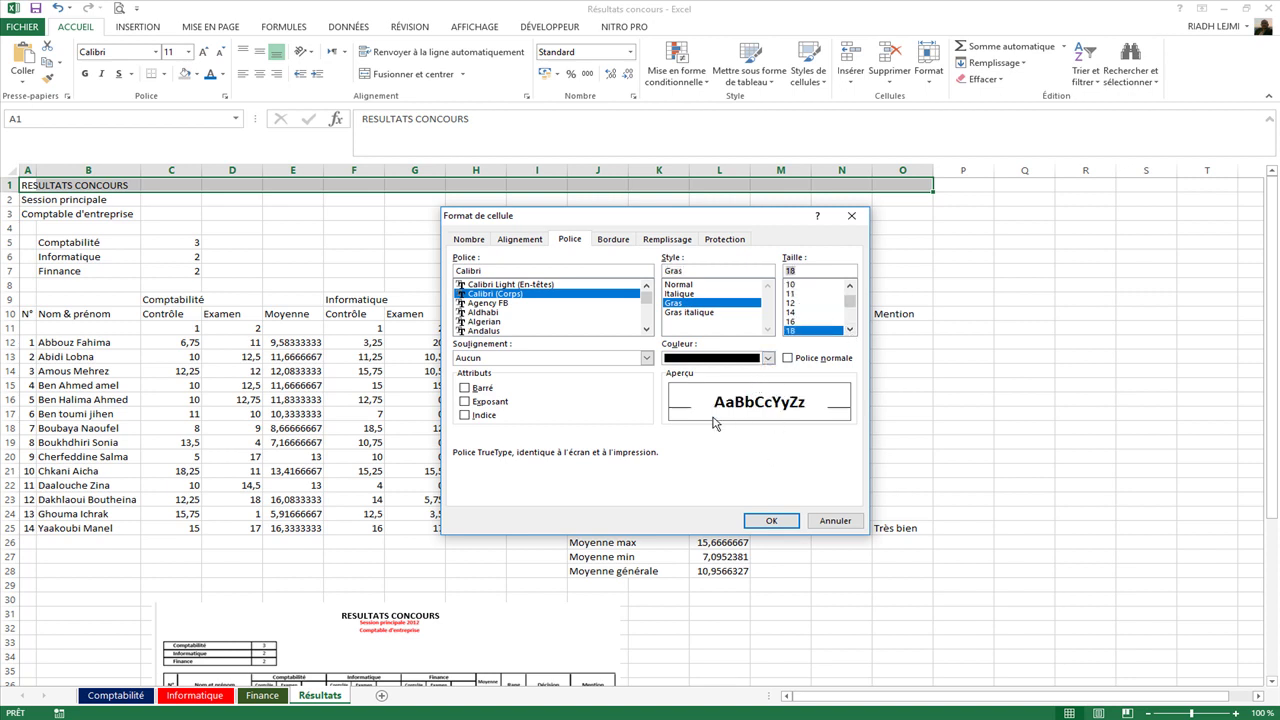
click(770, 521)
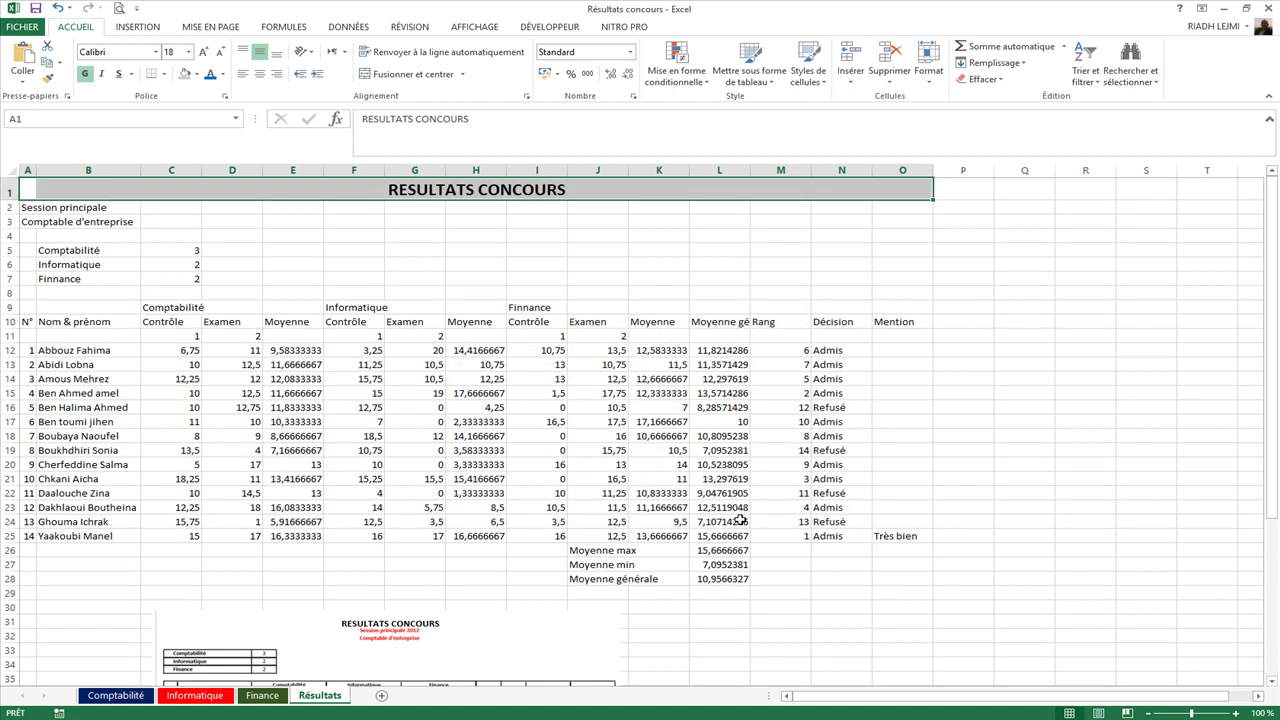
drag(28, 210, 902, 204)
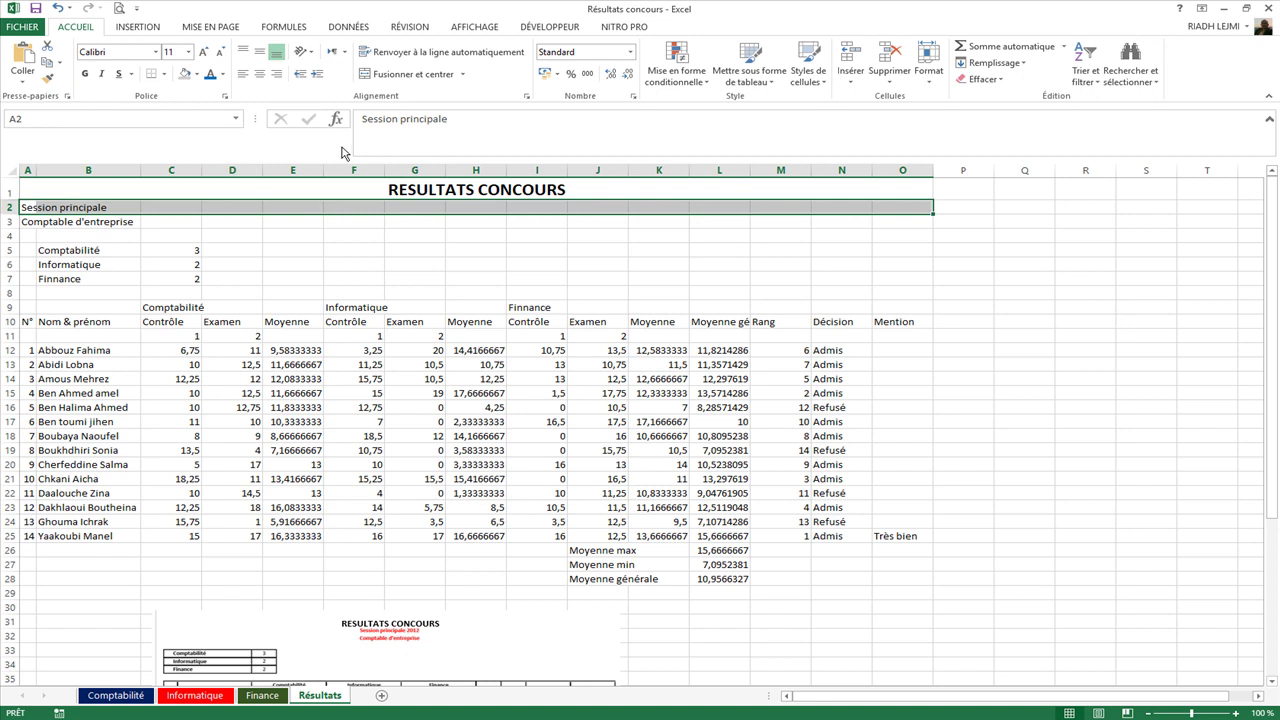
right_click(398, 206)
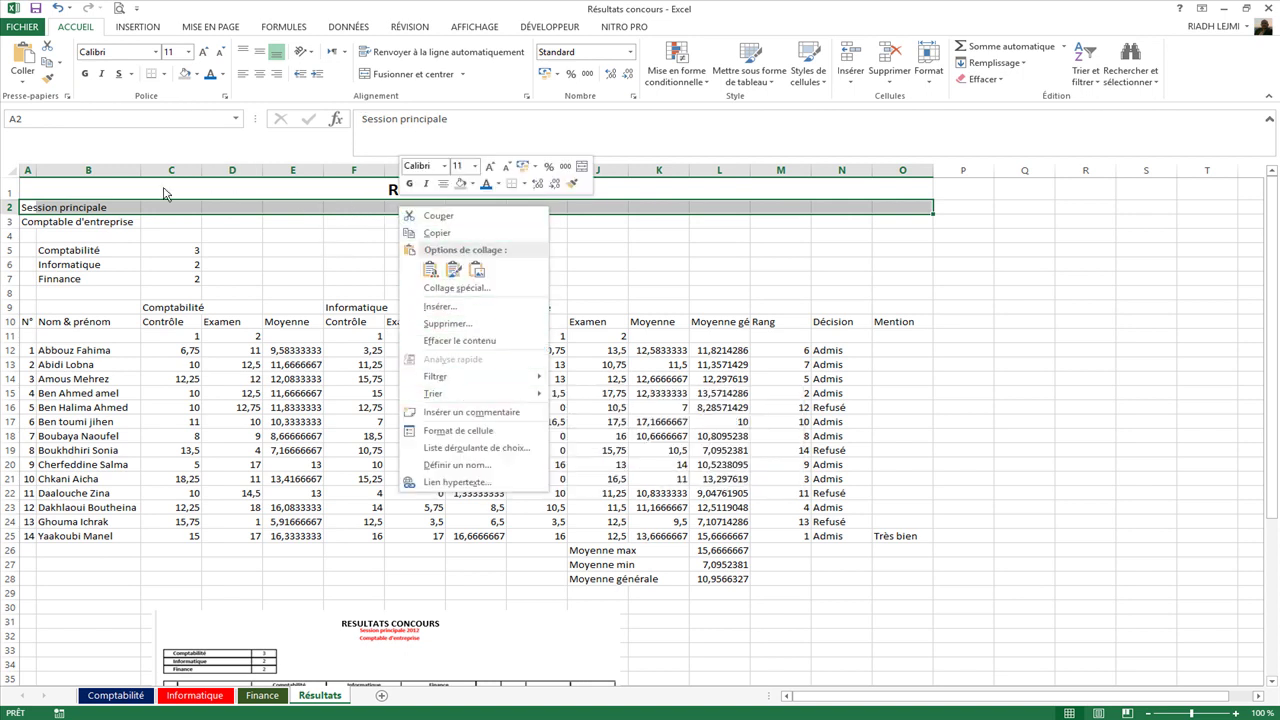
key(Escape)
Step: Copy the title's formatting onto the Session principale row A2:O2 and the Comptable d'entreprise row A3:O3
click(30, 188)
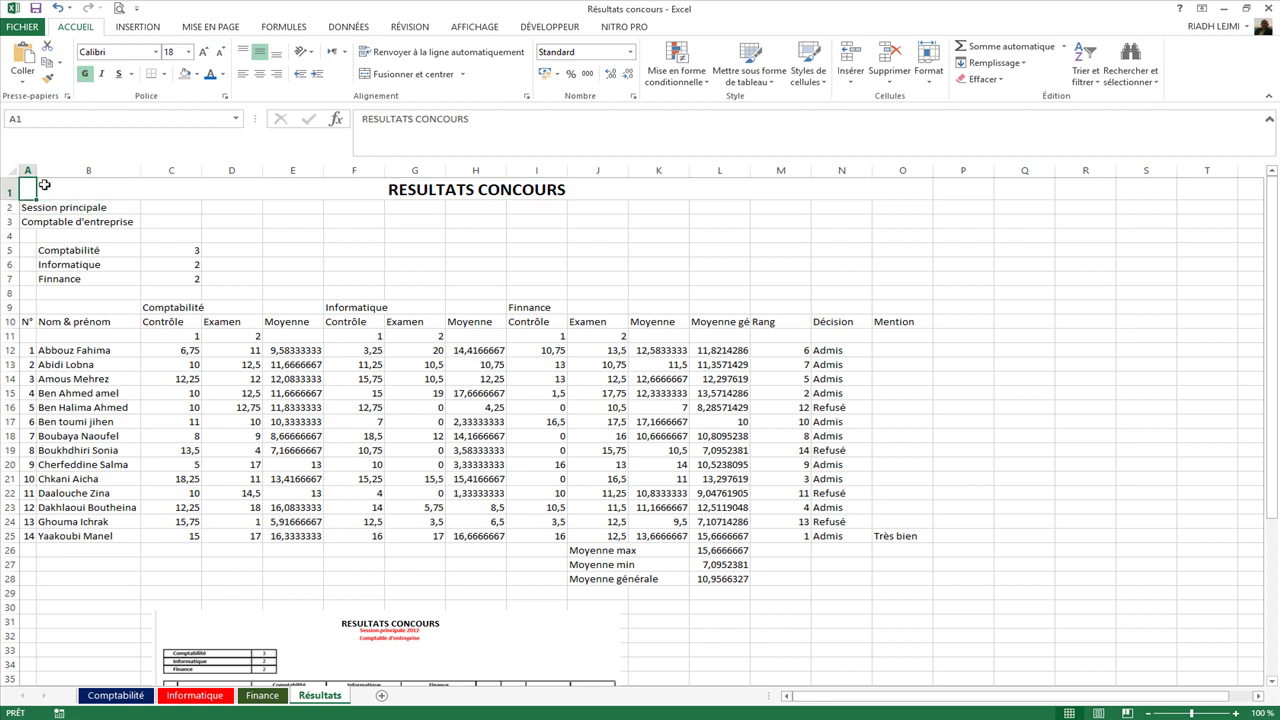
click(50, 80)
drag(30, 207, 903, 209)
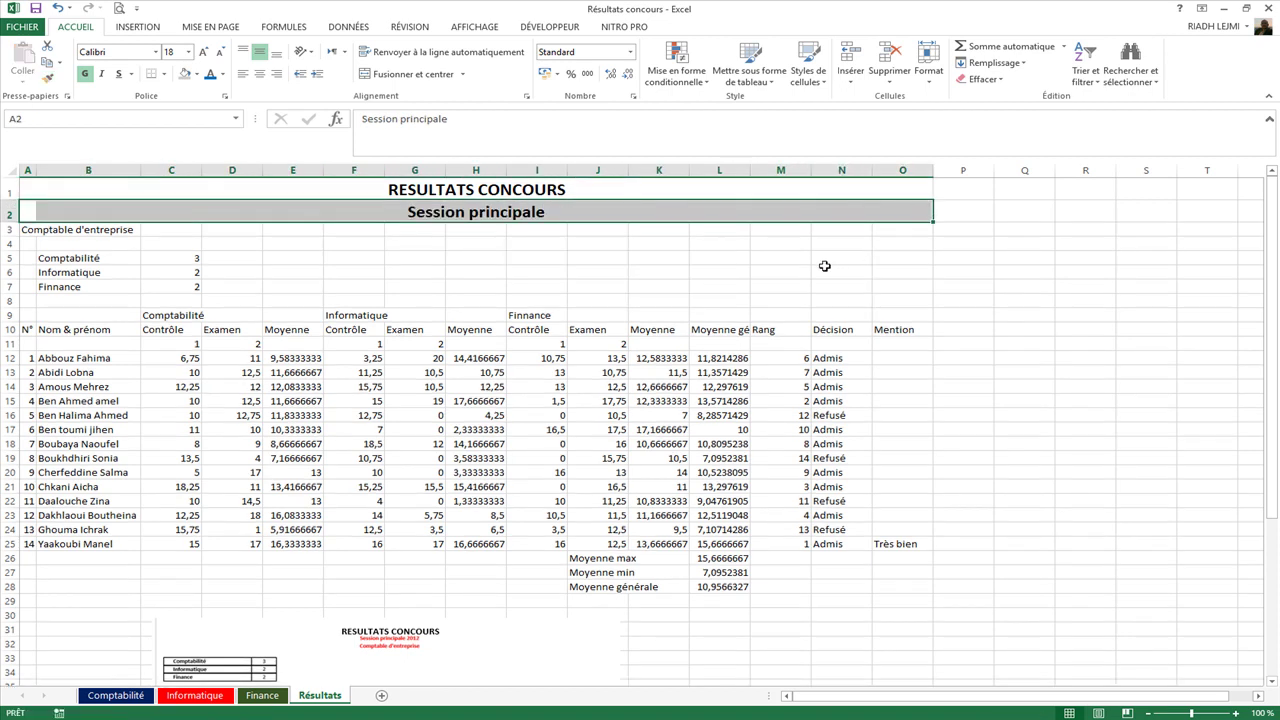
click(48, 80)
drag(35, 229, 900, 234)
Step: Reduce the two subtitle lines in A2:A3 to font size 12 and remove their bold
click(27, 234)
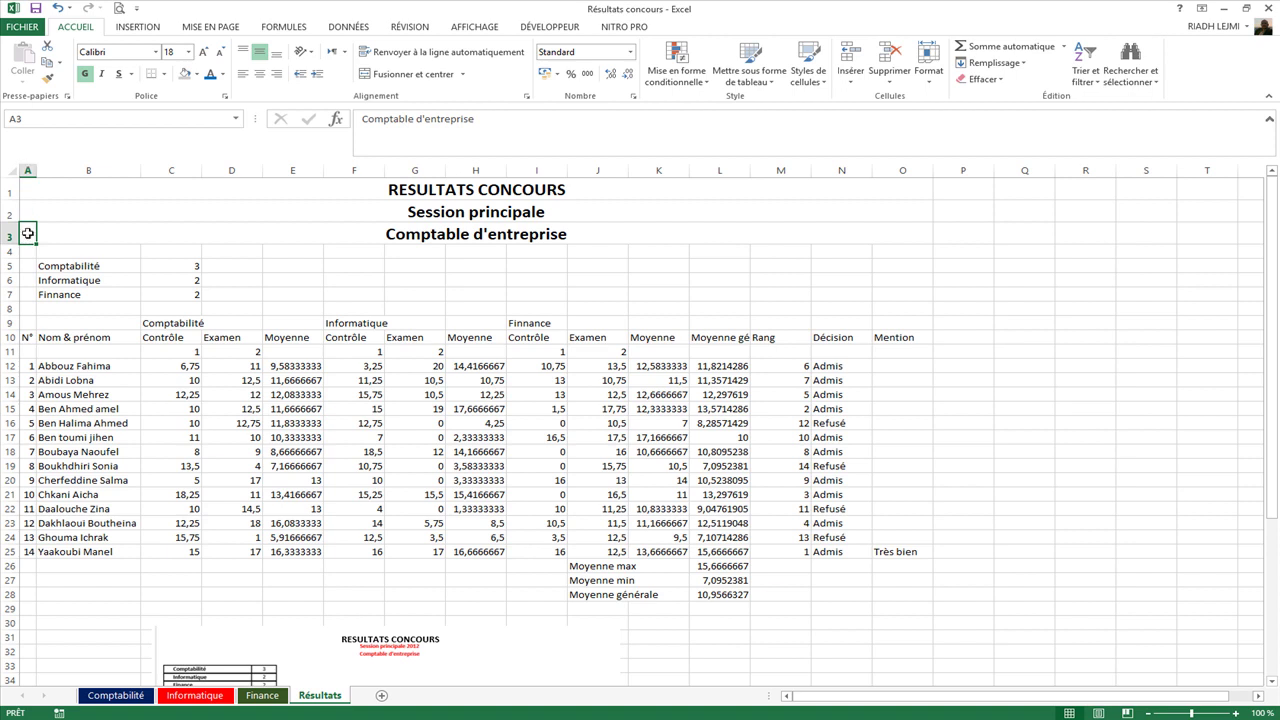
mouse_move(29, 233)
mouse_down()
mouse_move(271, 229)
mouse_move(31, 236)
mouse_up()
drag(27, 204, 33, 232)
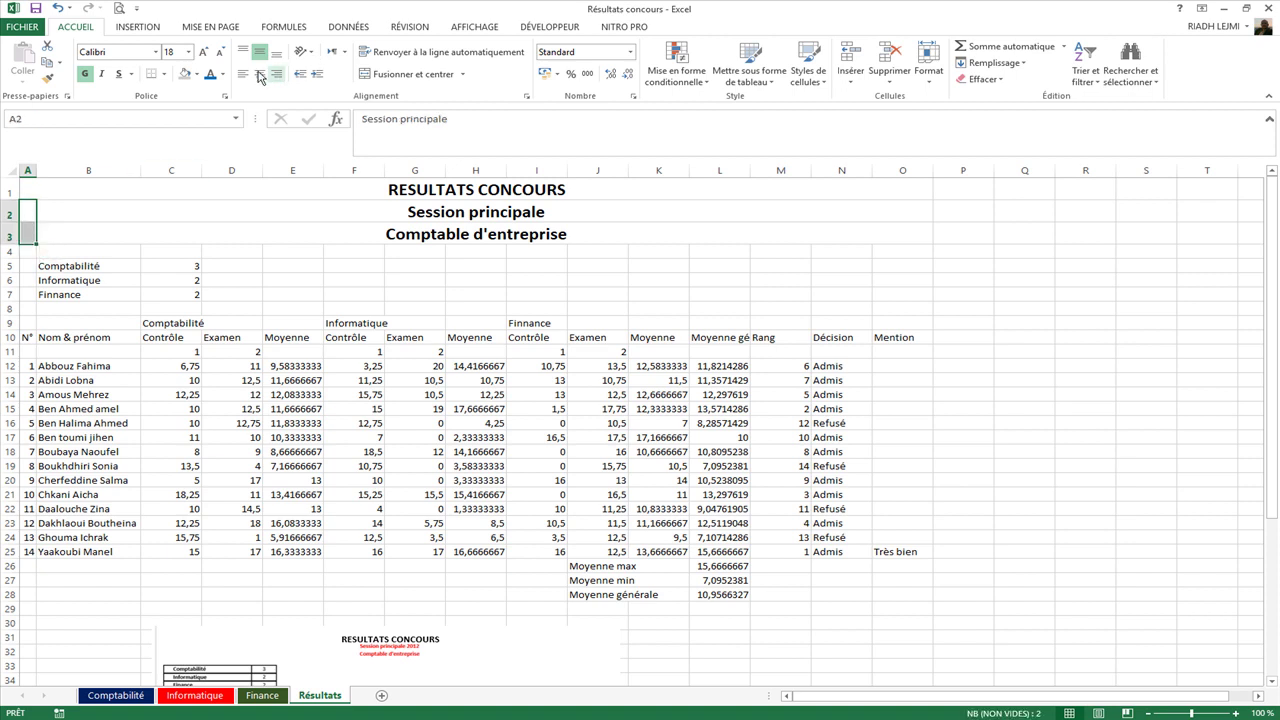
click(219, 52)
click(219, 52)
click(219, 52)
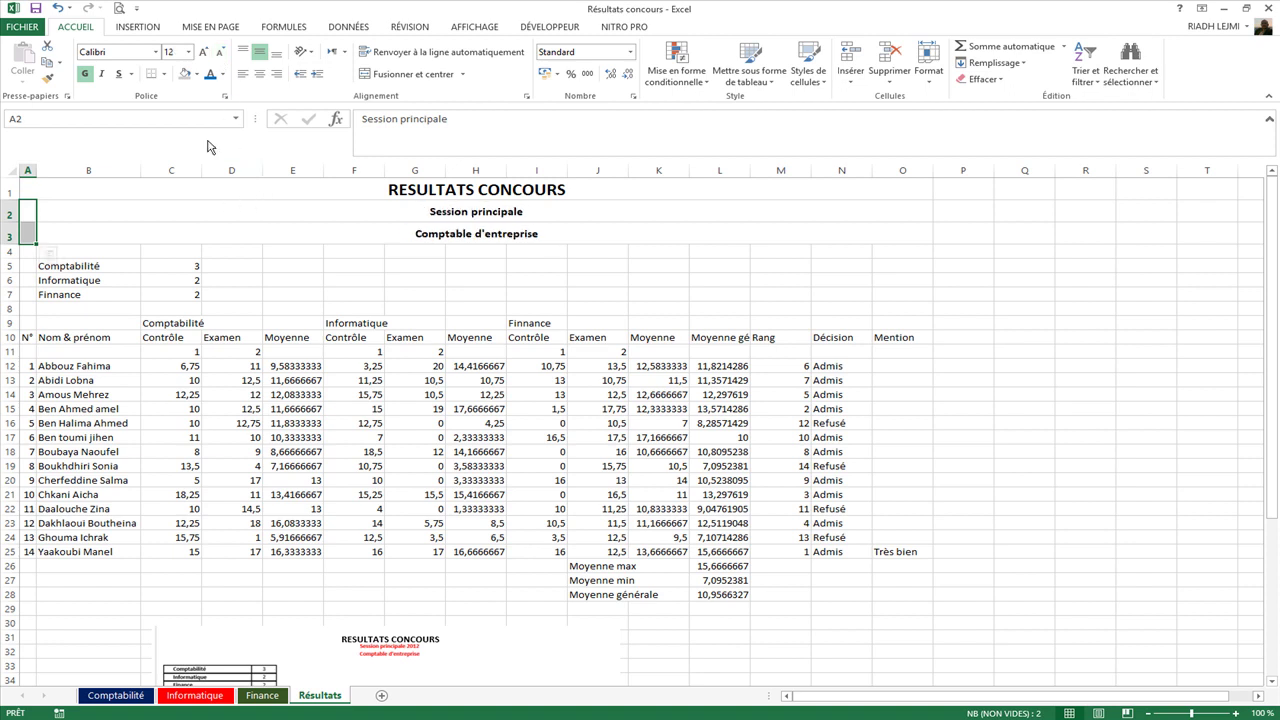
click(86, 74)
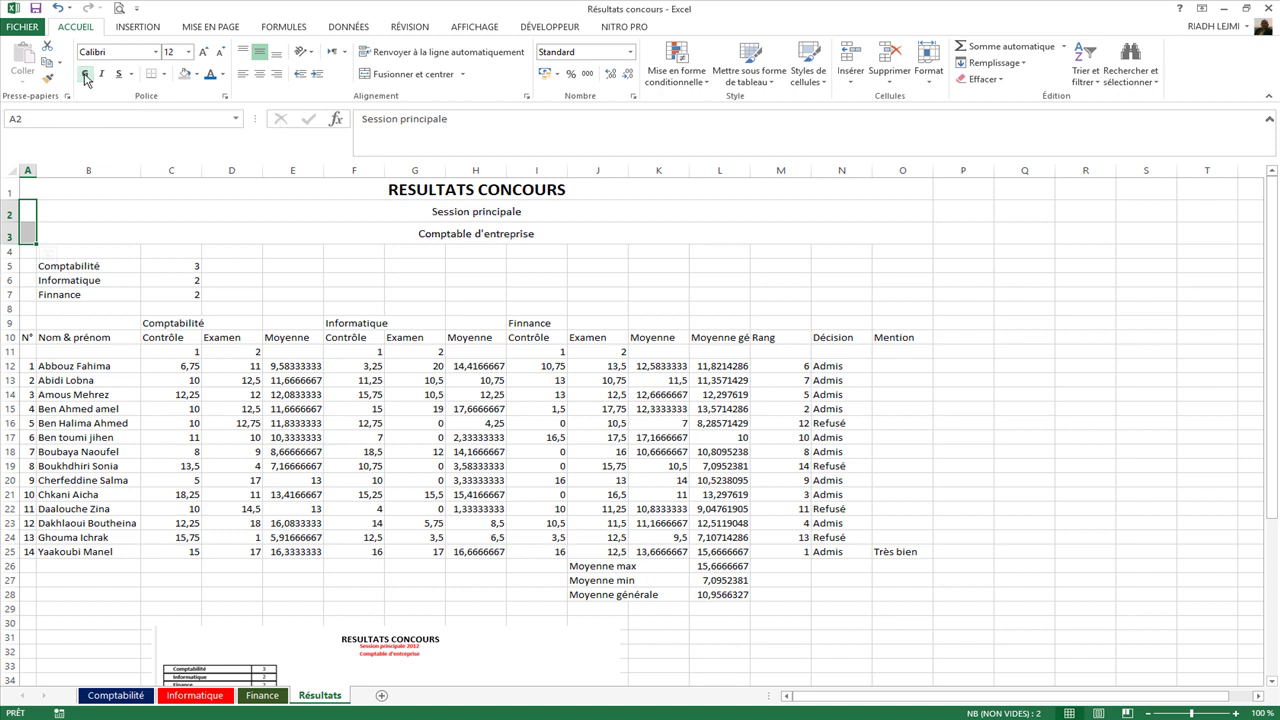
click(354, 308)
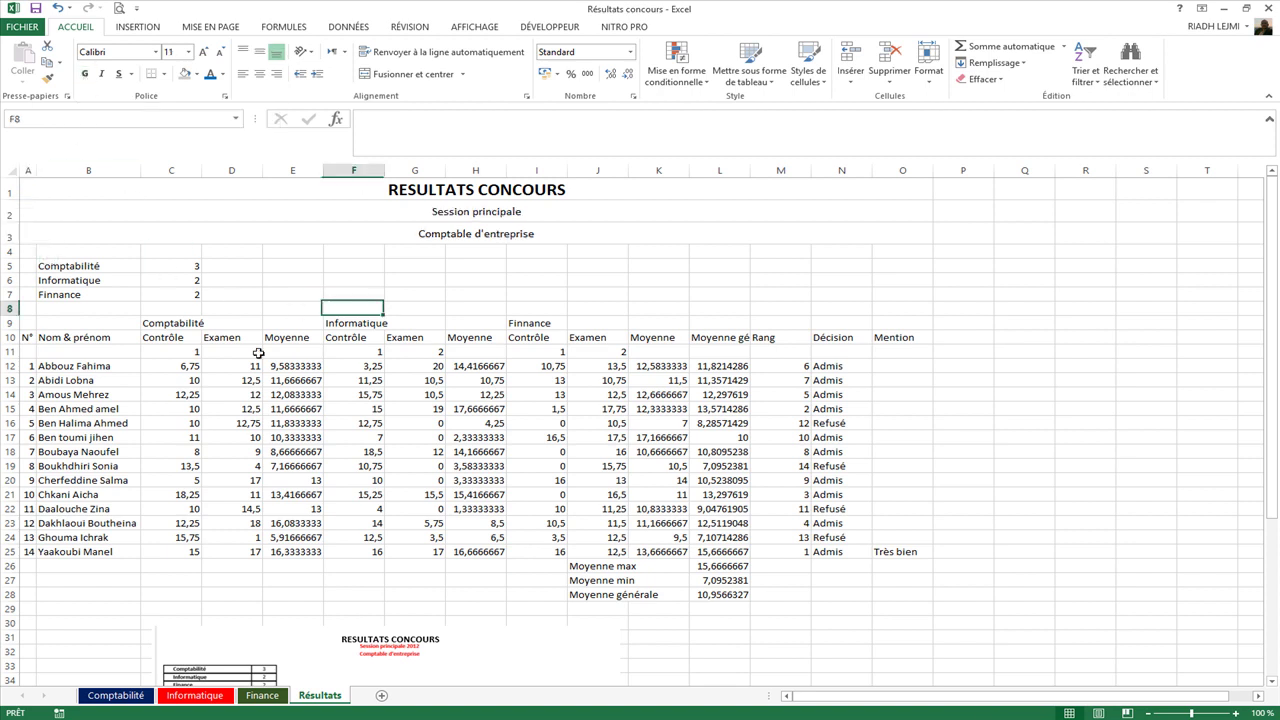
click(171, 409)
Step: Merge cells A5:B5 holding the Comptabilité coefficient label through the cell format's Fusionner les cellules option
drag(33, 266, 86, 266)
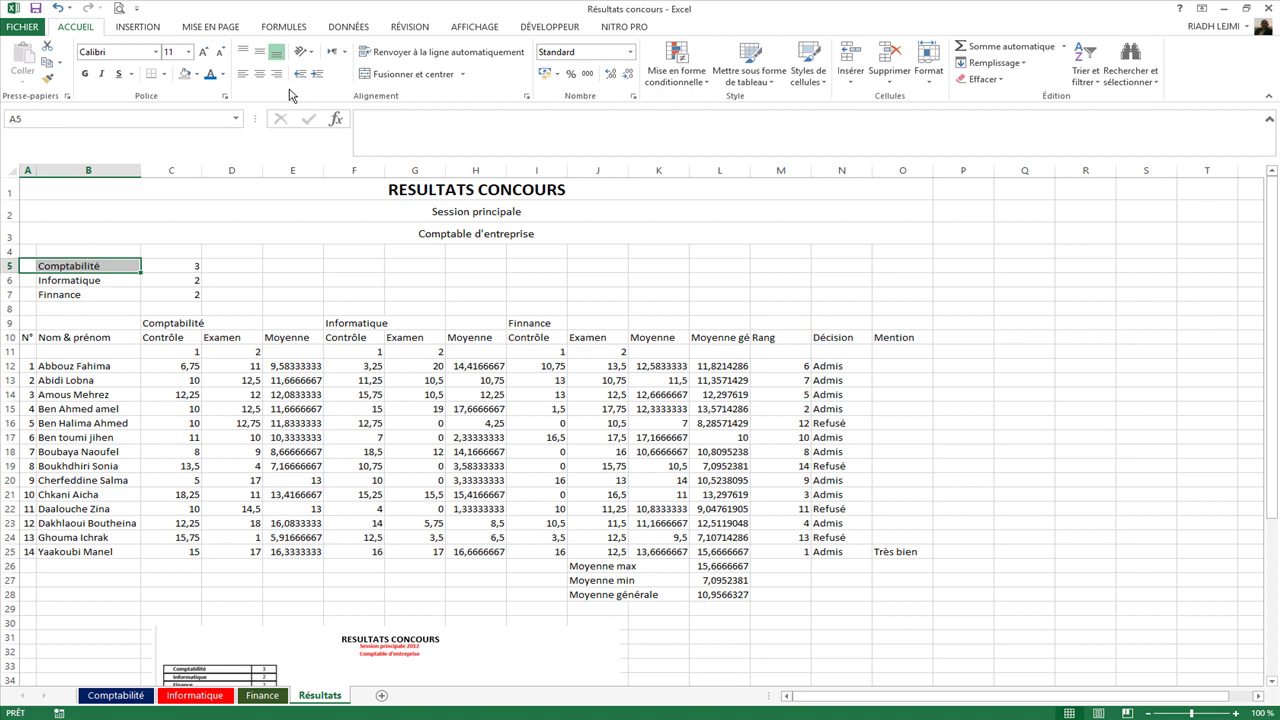
right_click(84, 268)
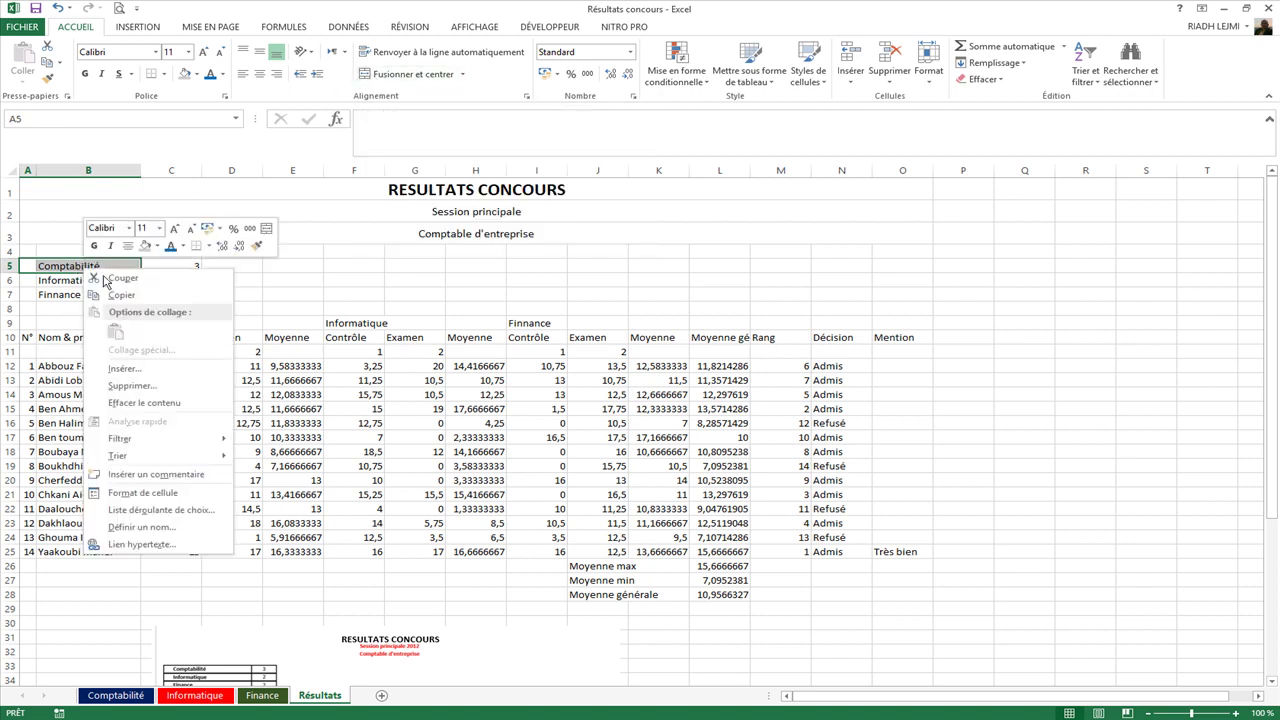
click(140, 493)
drag(126, 340, 373, 297)
click(338, 308)
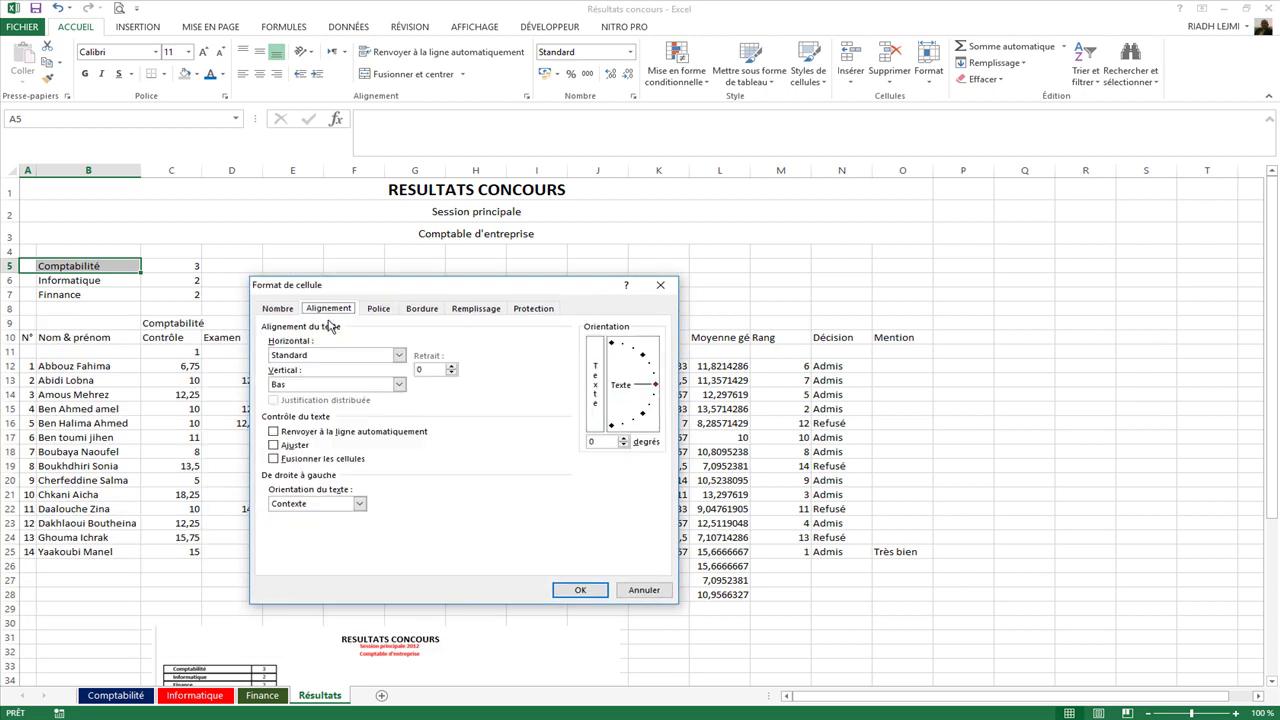
click(274, 459)
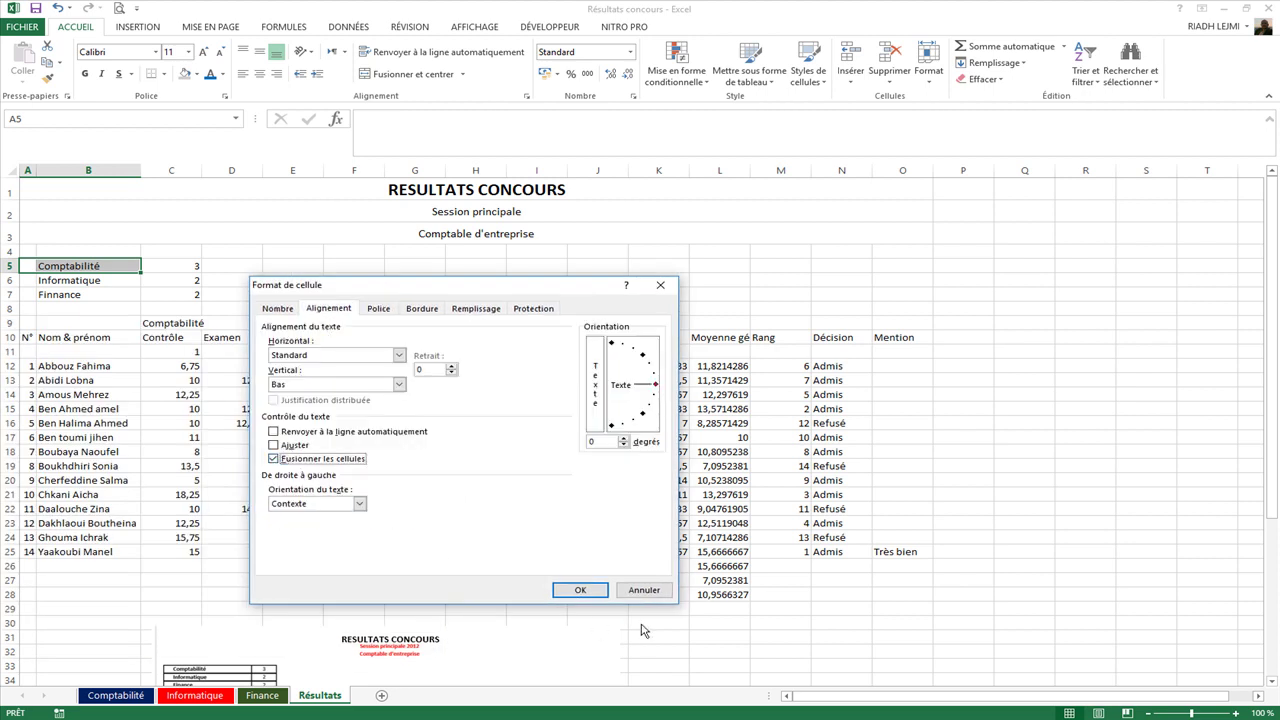
click(580, 590)
Step: Merge and centre the Informatique label over A6:B6 and the Finnance label over A7:B7
drag(27, 280, 94, 280)
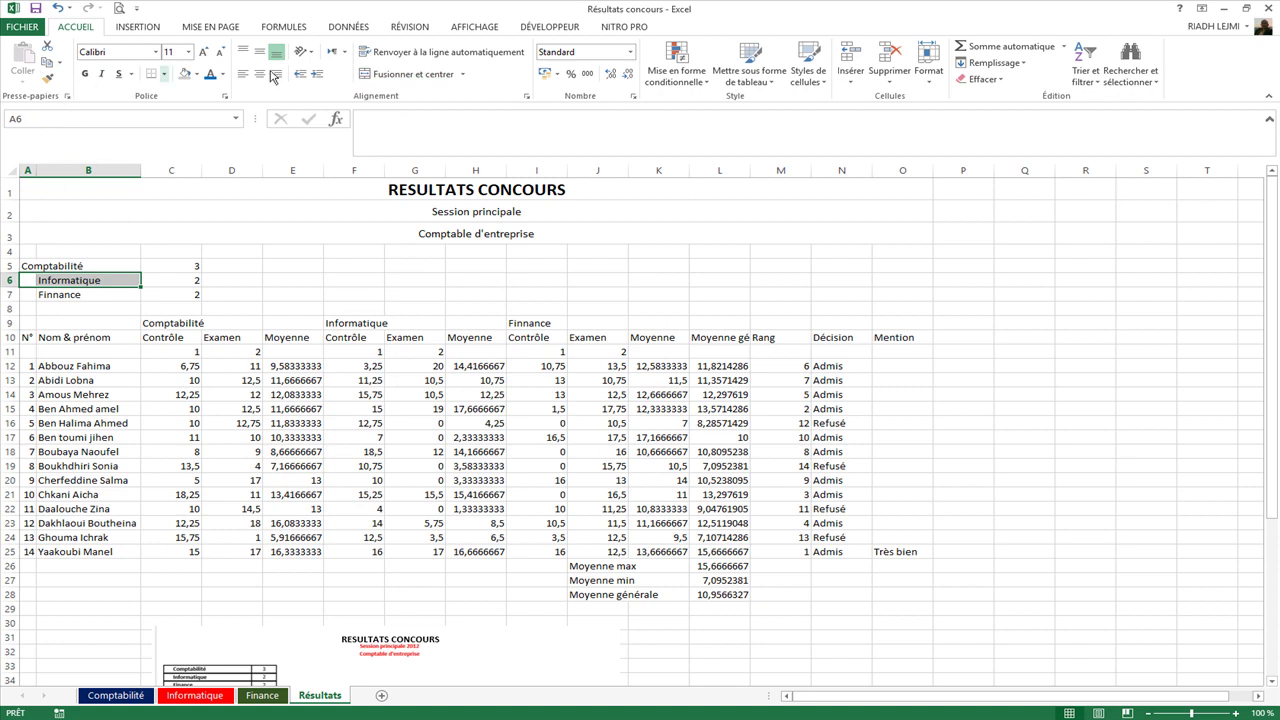
click(413, 78)
click(55, 298)
drag(55, 298, 122, 295)
click(413, 74)
Step: Left-align the three merged subject labels in A5:B7 and indent them by one level
click(243, 77)
click(316, 74)
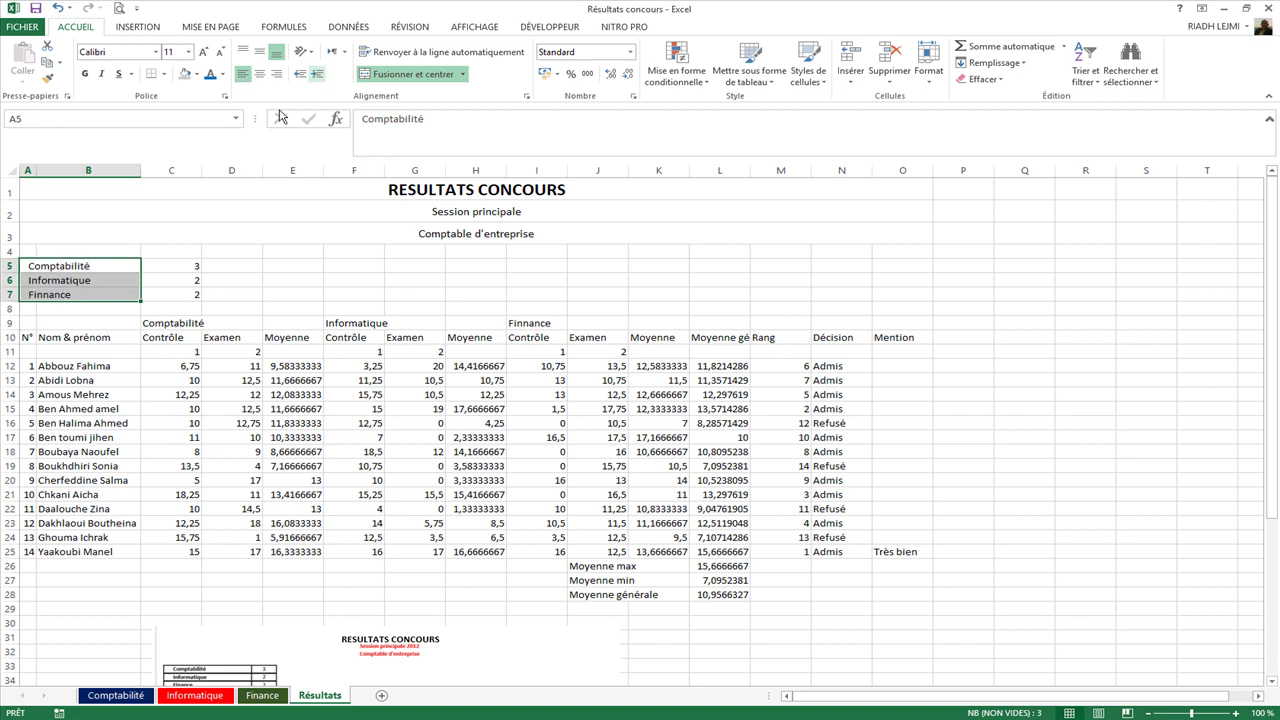
right_click(99, 279)
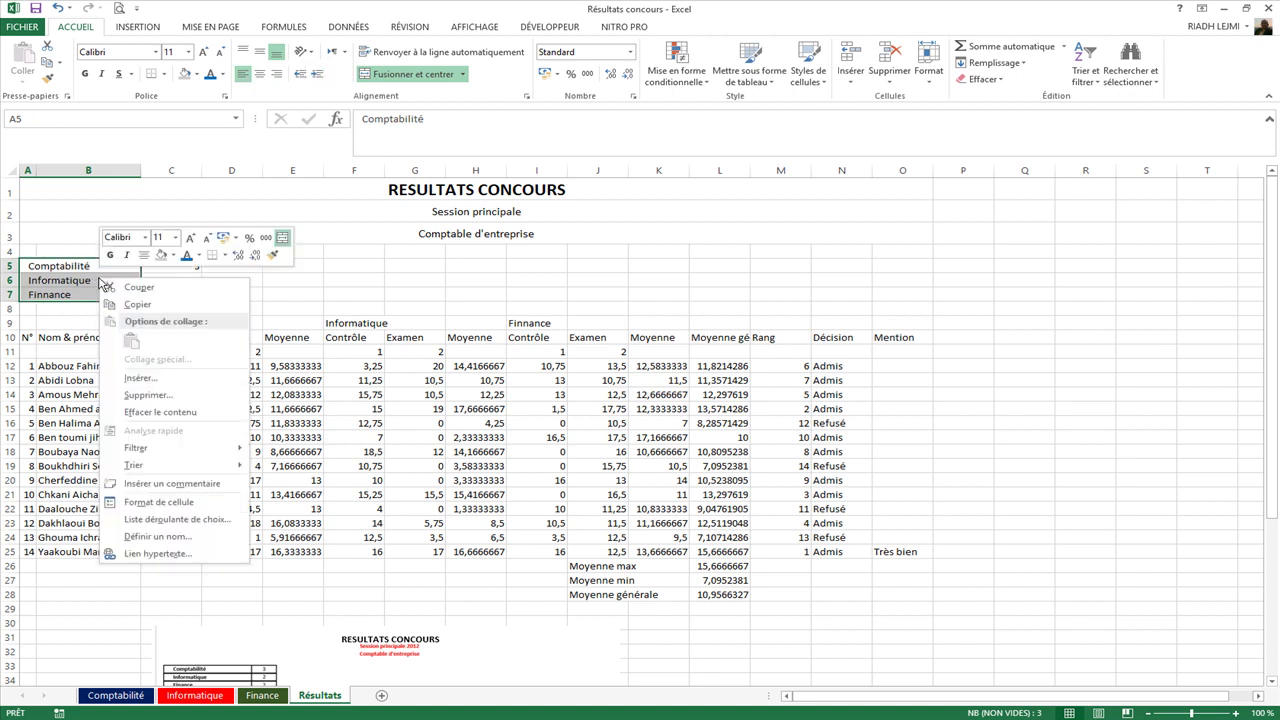
click(175, 503)
click(205, 418)
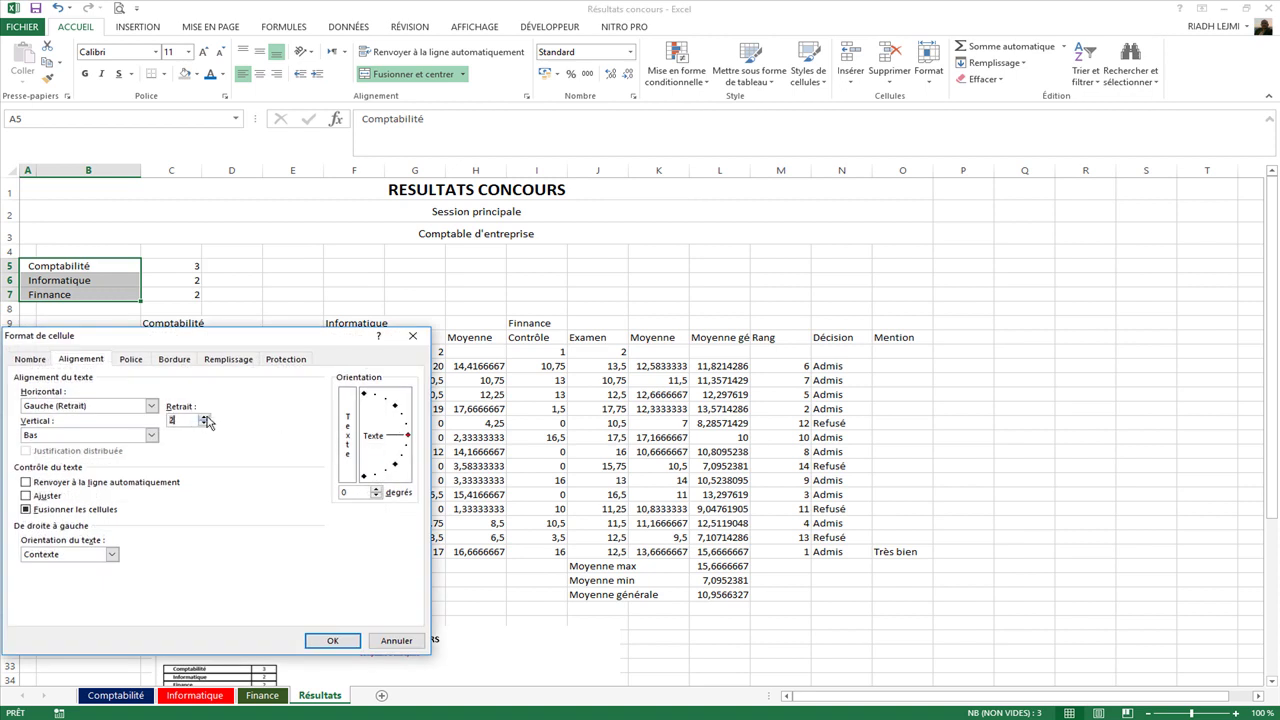
click(332, 640)
Step: Centre the three subject coefficients in C5:C7 horizontally
drag(195, 266, 188, 294)
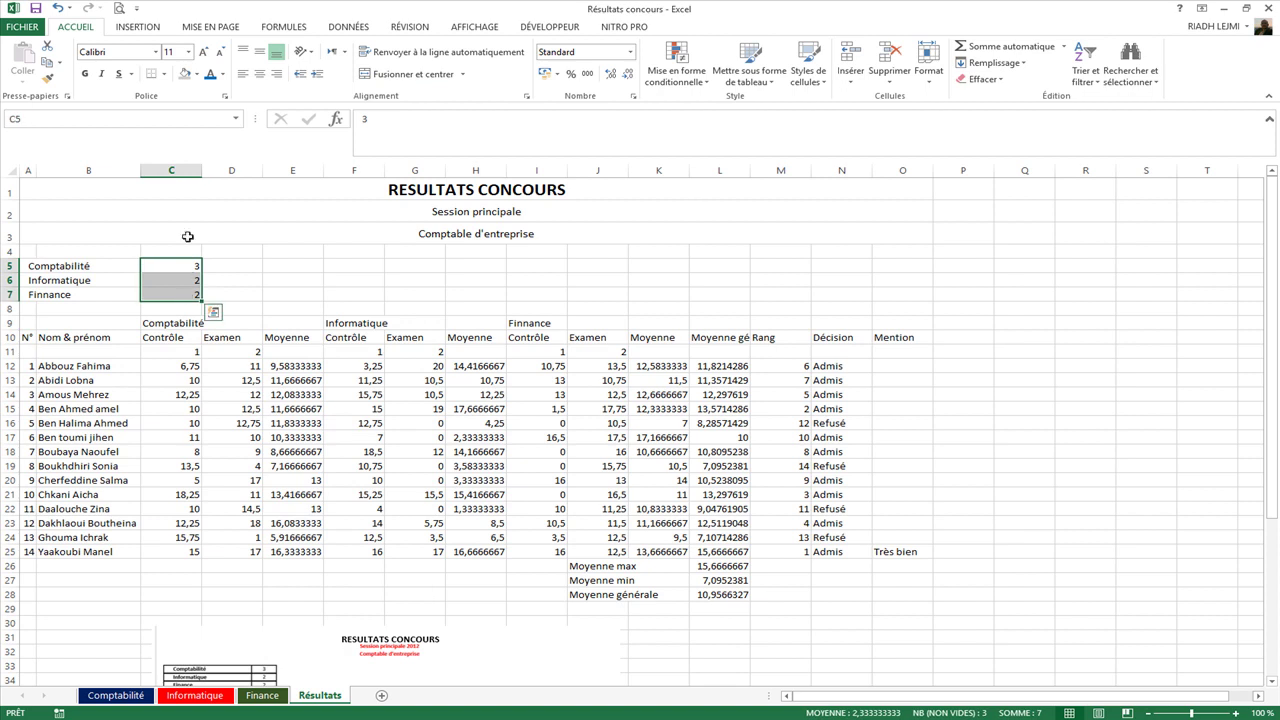
click(265, 80)
click(283, 282)
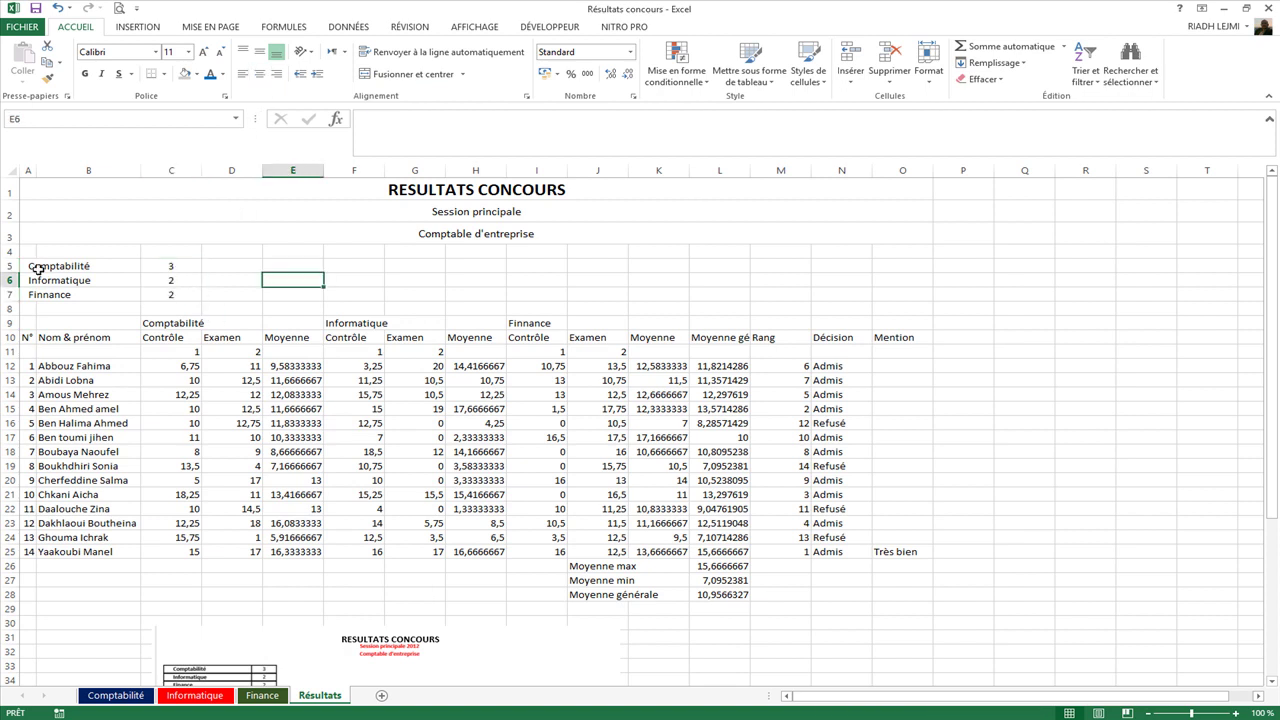
Step: Merge and centre the headings Comptabilité over C9:E9, Informatique over F9:H9 and Finnance over I9:K9
drag(157, 323, 660, 323)
click(366, 73)
click(378, 80)
click(385, 75)
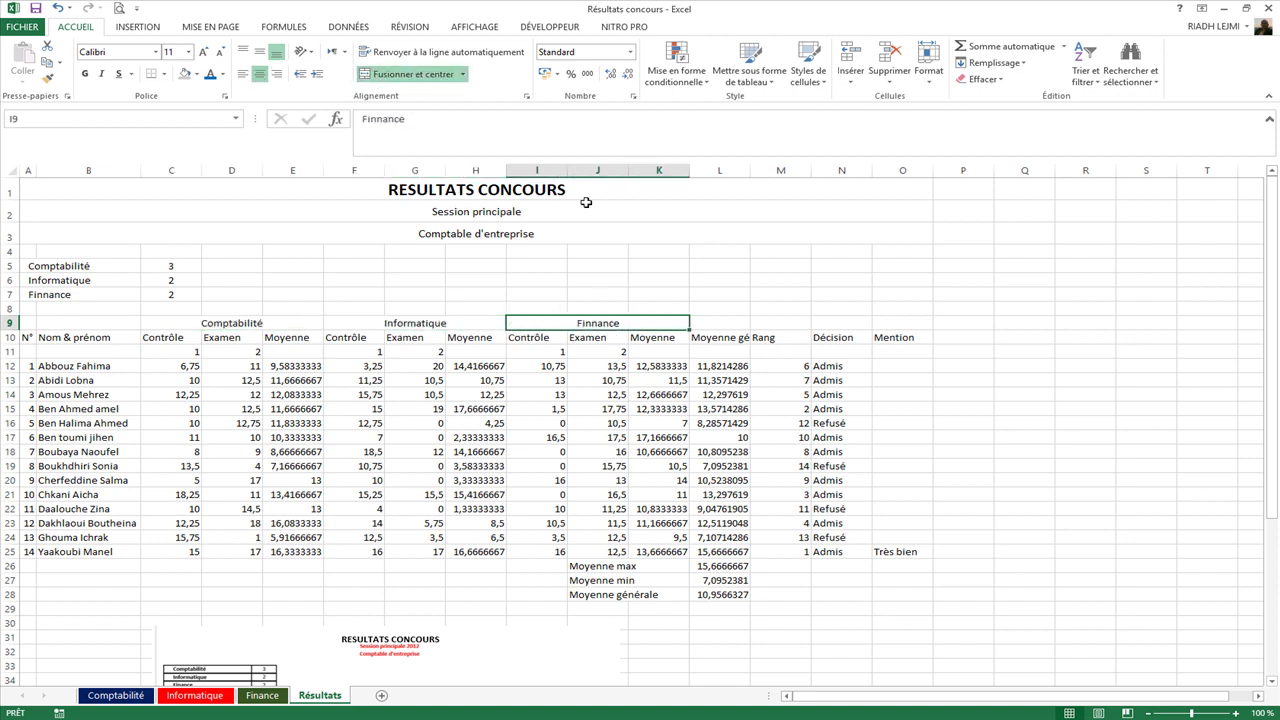
click(893, 247)
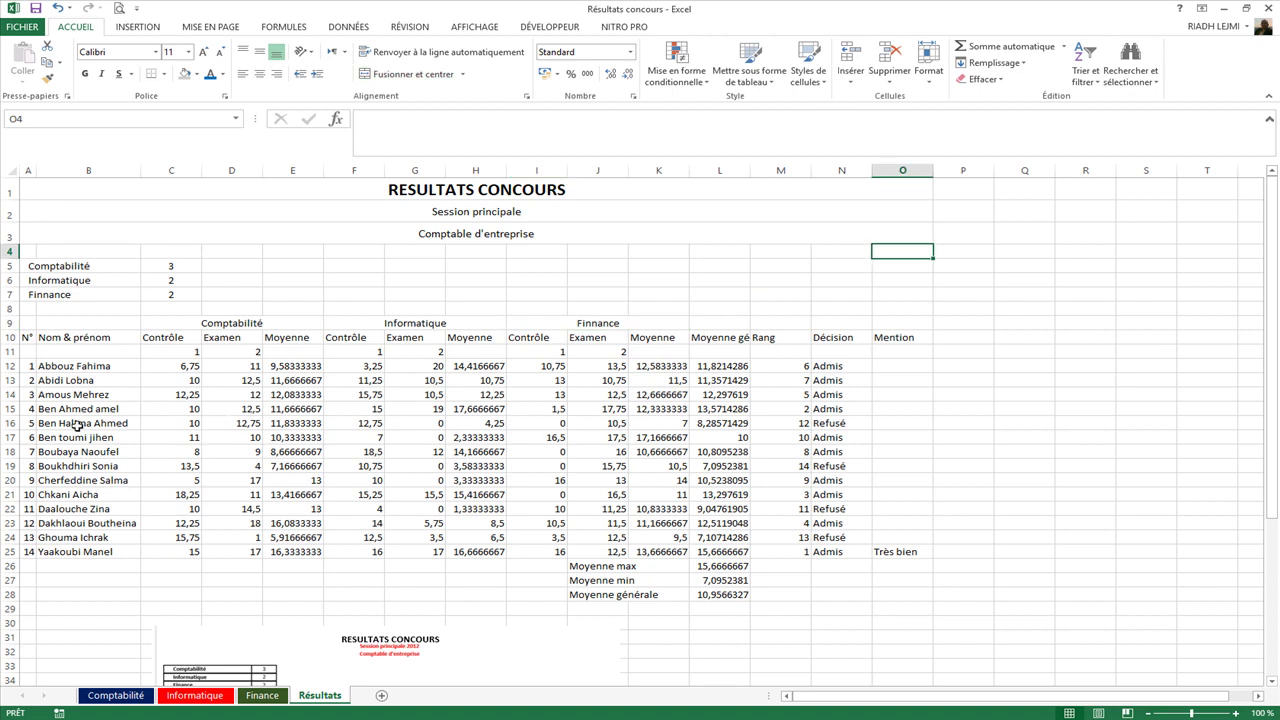
Step: Turn on automatic text wrapping for the column headings in A10:O10
drag(28, 337, 891, 337)
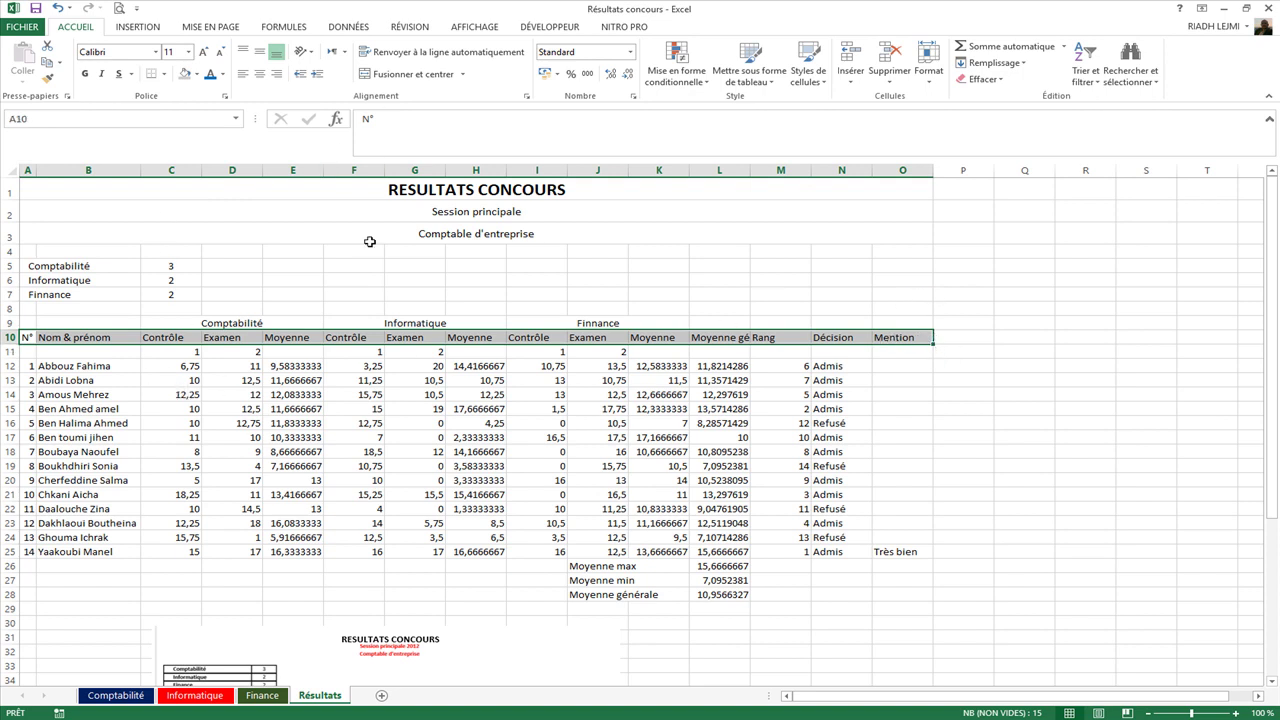
right_click(347, 337)
click(430, 561)
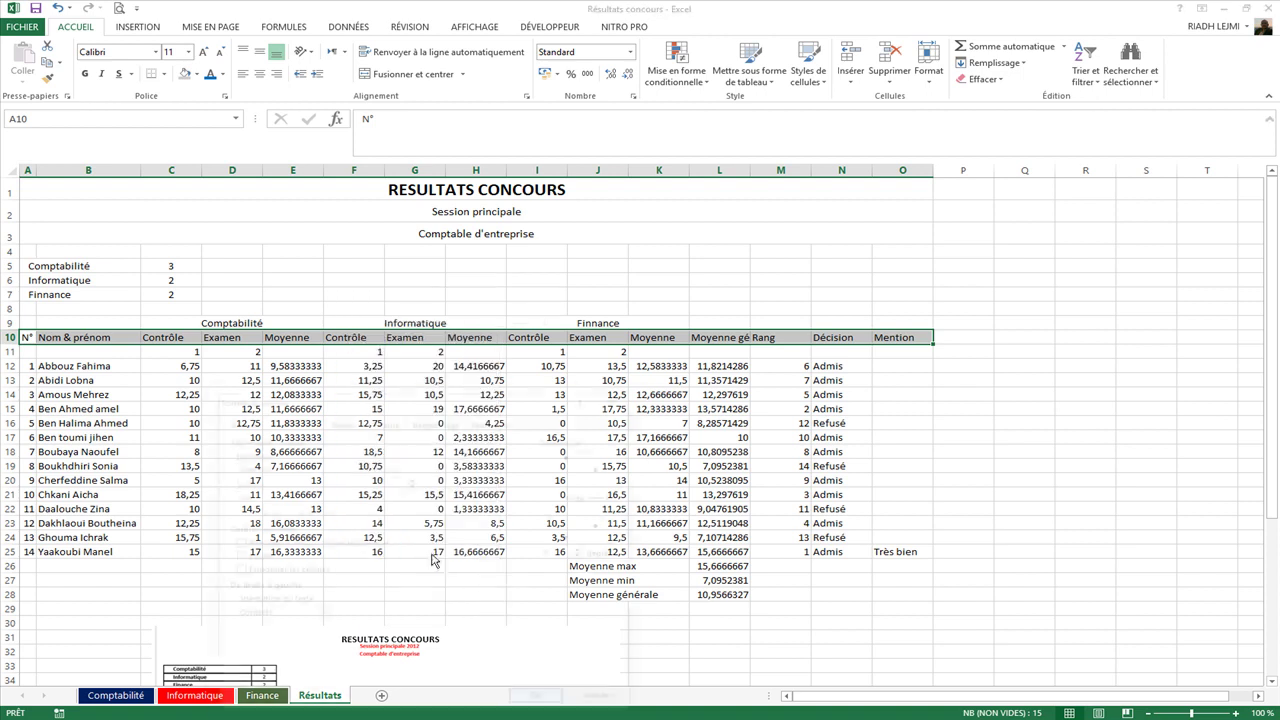
drag(324, 397, 496, 208)
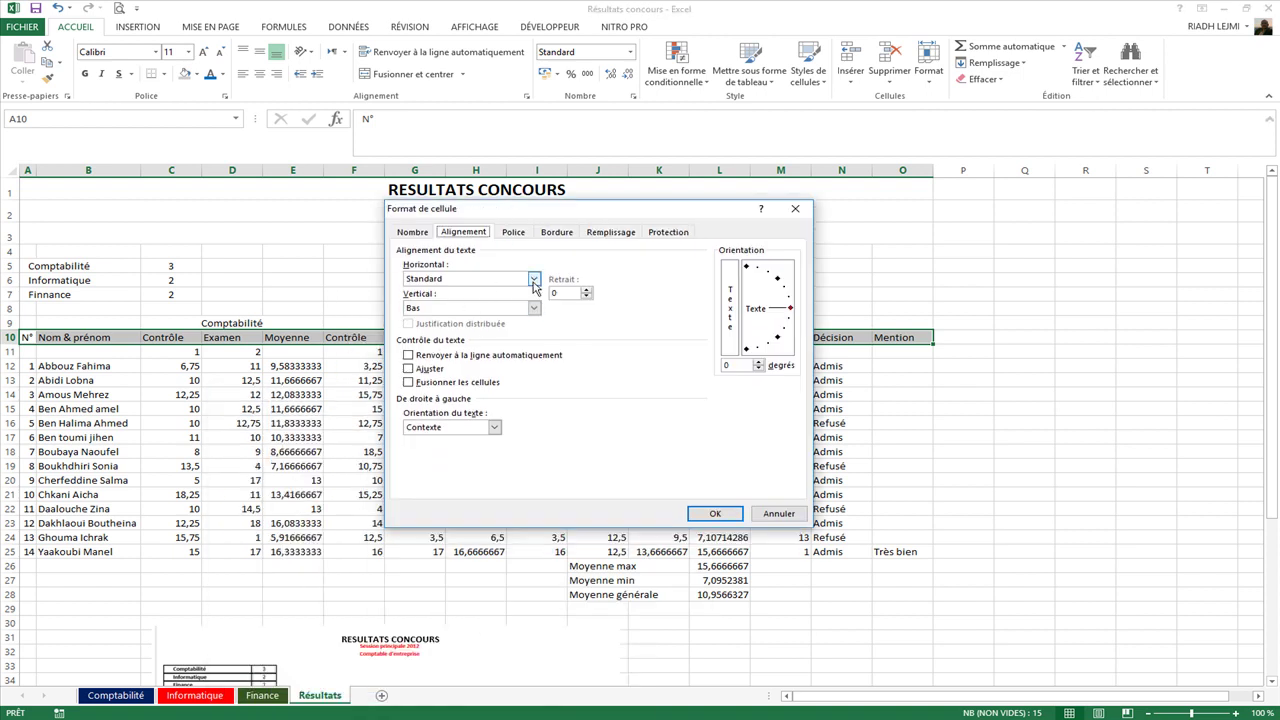
click(534, 308)
click(510, 339)
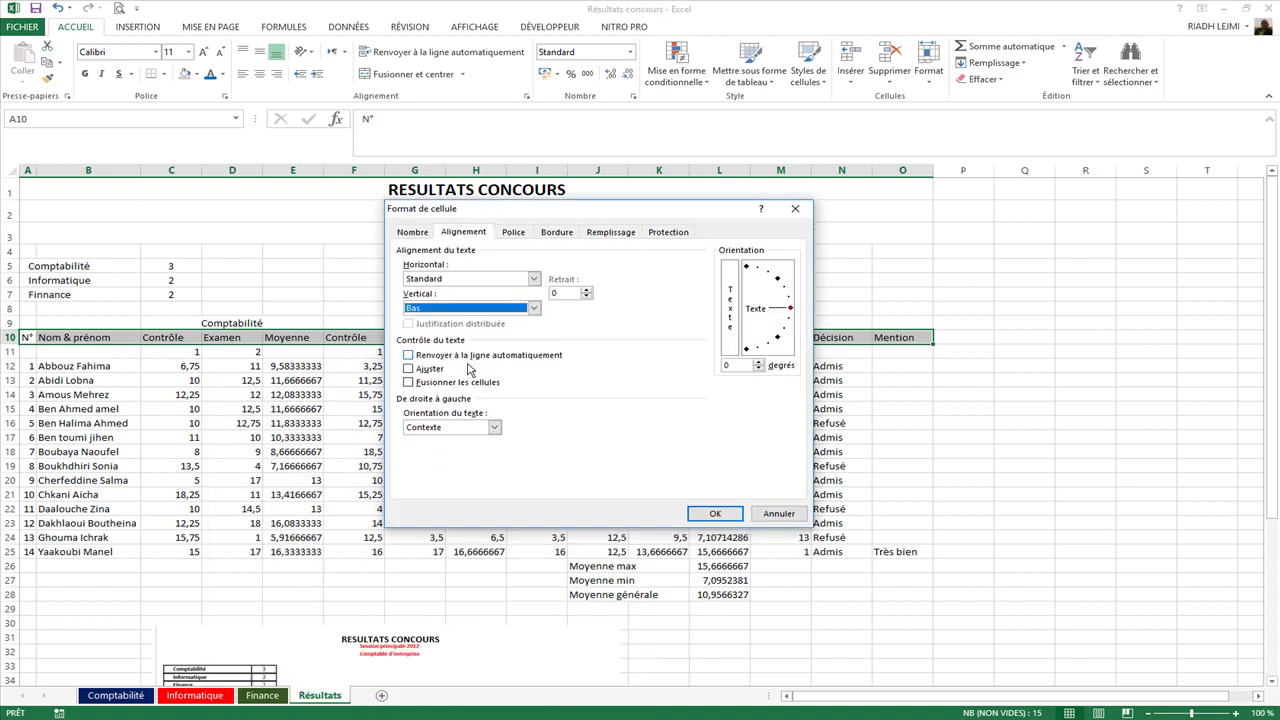
click(412, 356)
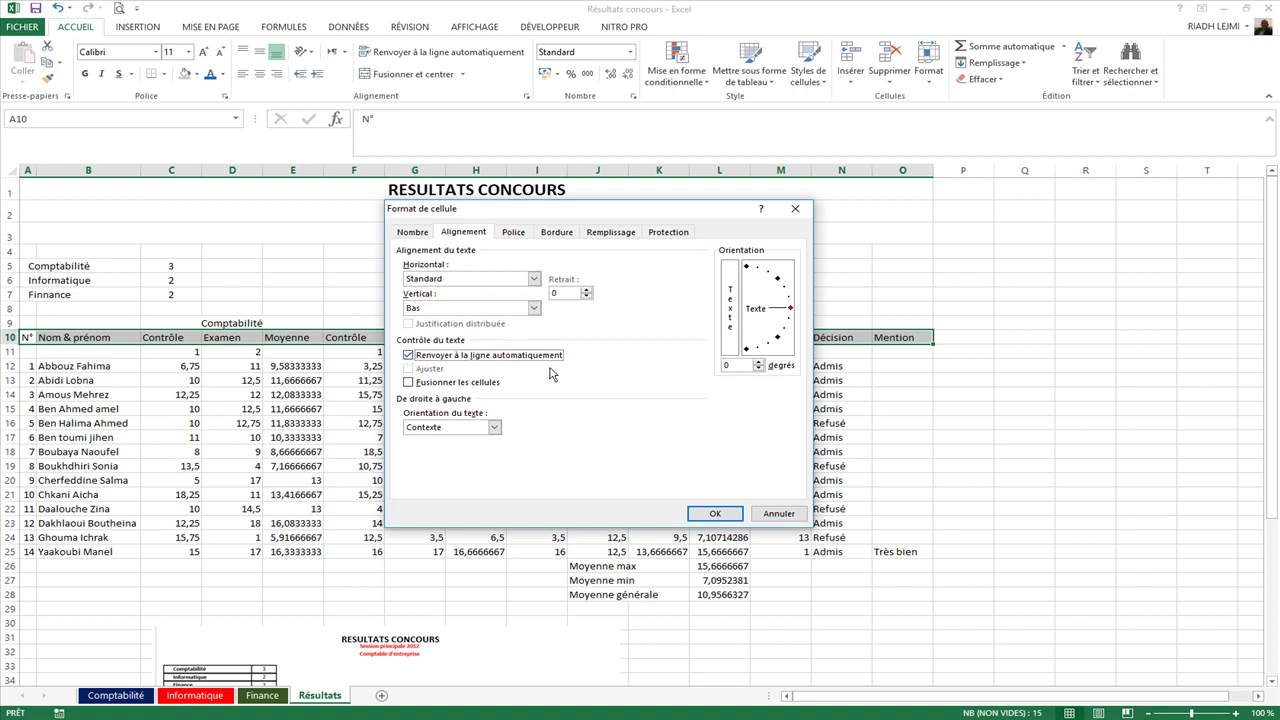
click(703, 512)
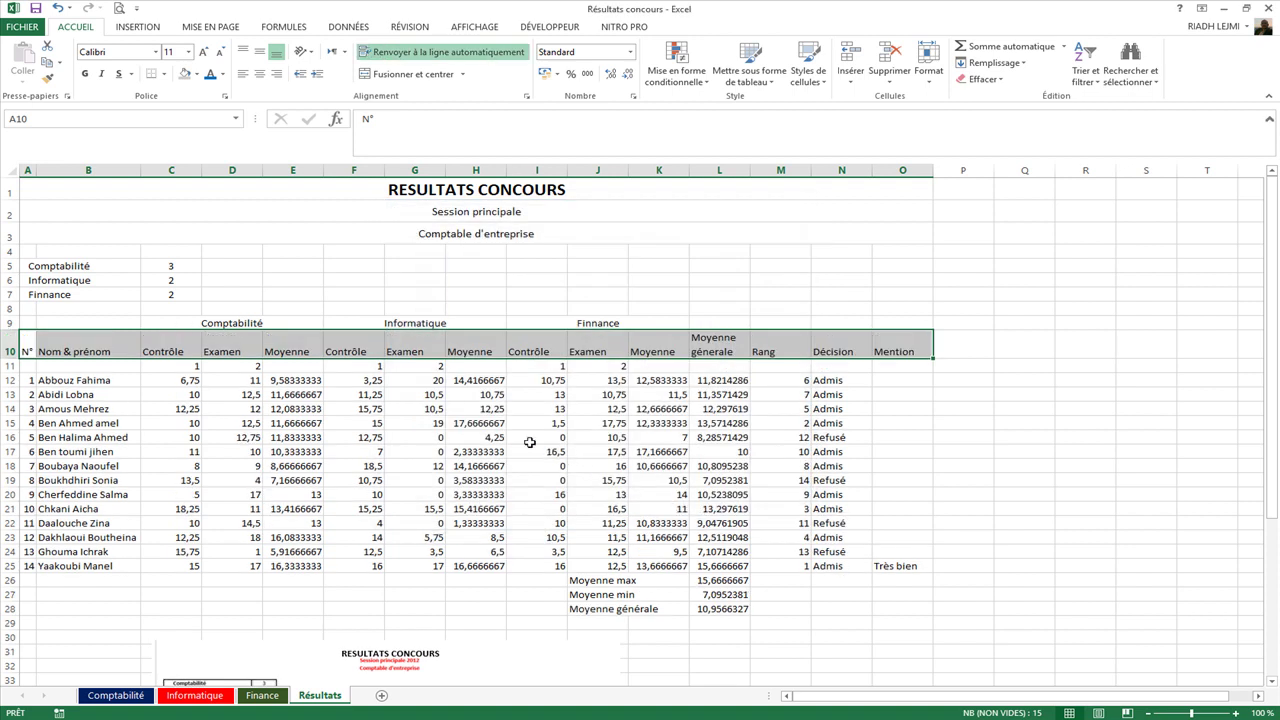
Step: Centre the column headings in A10:O10 horizontally and vertically
click(259, 73)
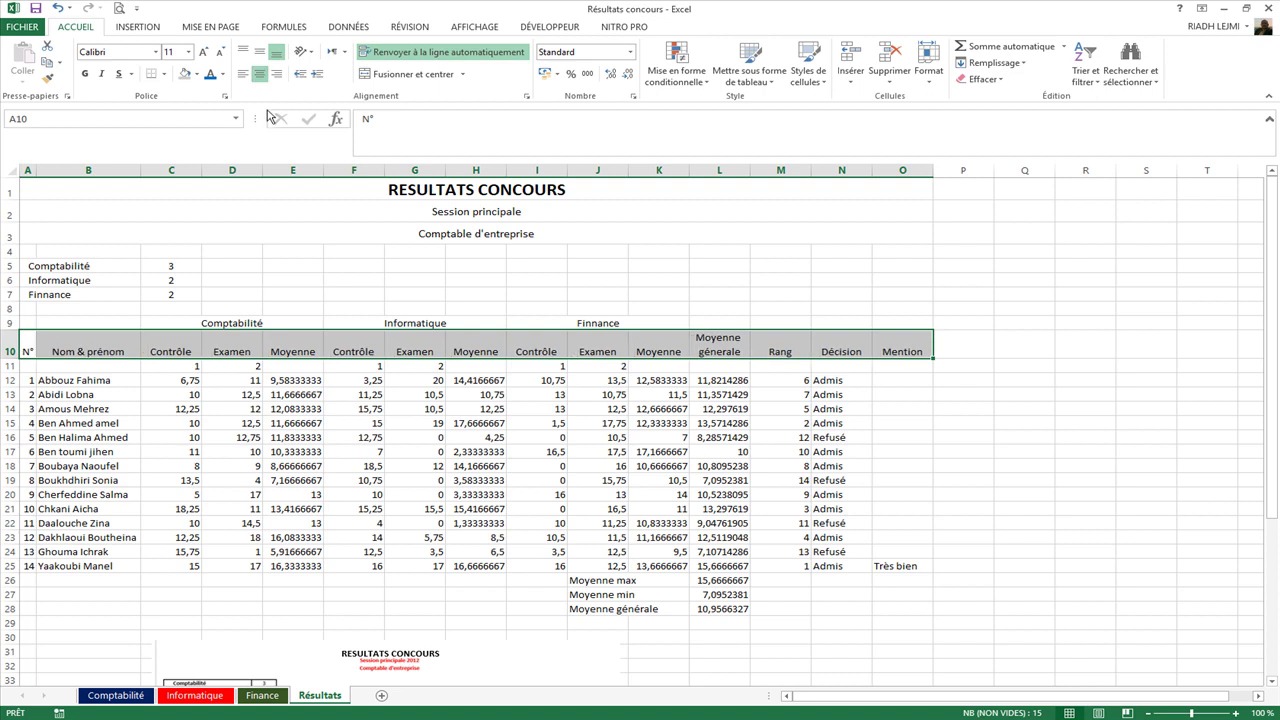
click(259, 54)
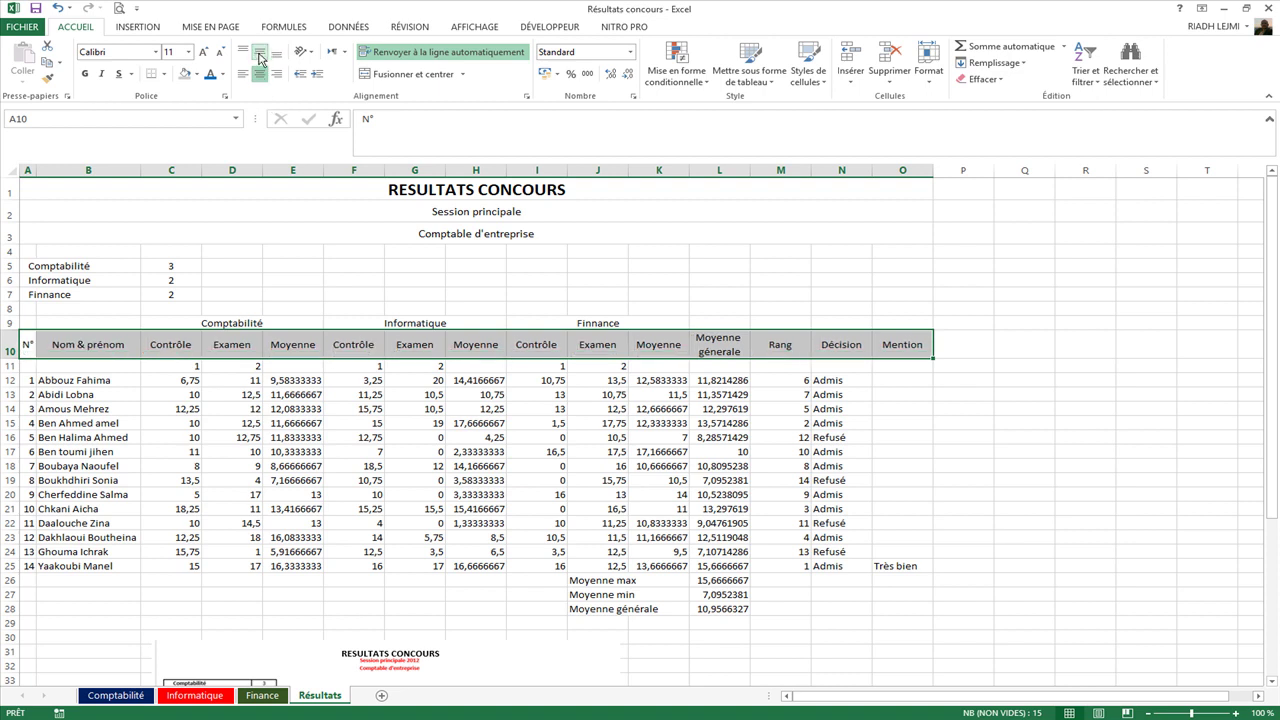
click(412, 437)
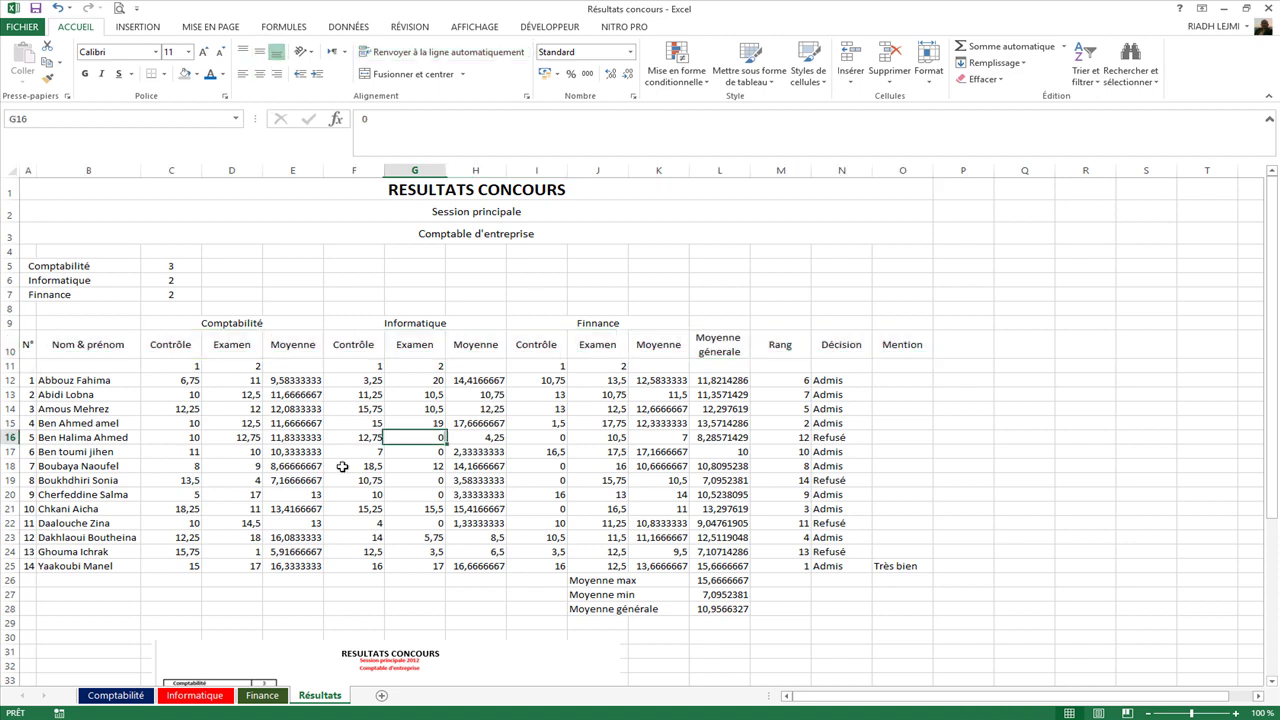
Step: Bold the headings in A9:O10 and widen the Nom & prénom column slightly
drag(31, 320, 912, 344)
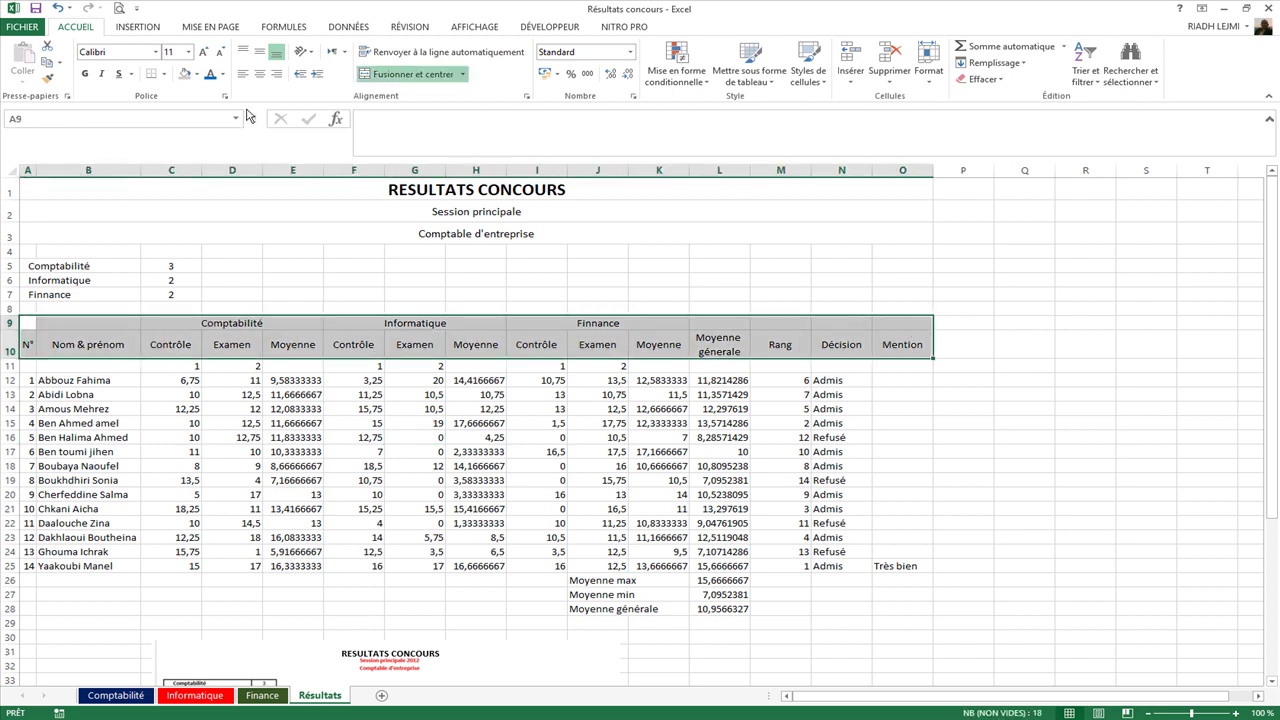
click(85, 74)
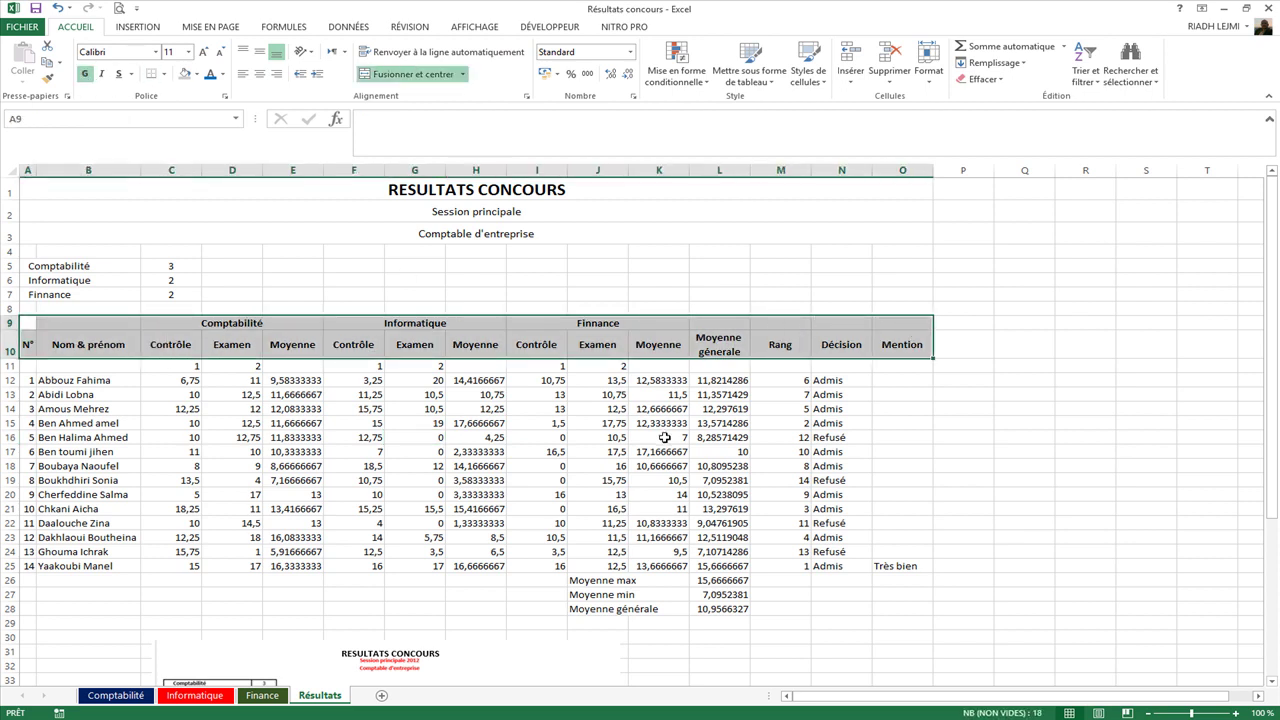
click(443, 481)
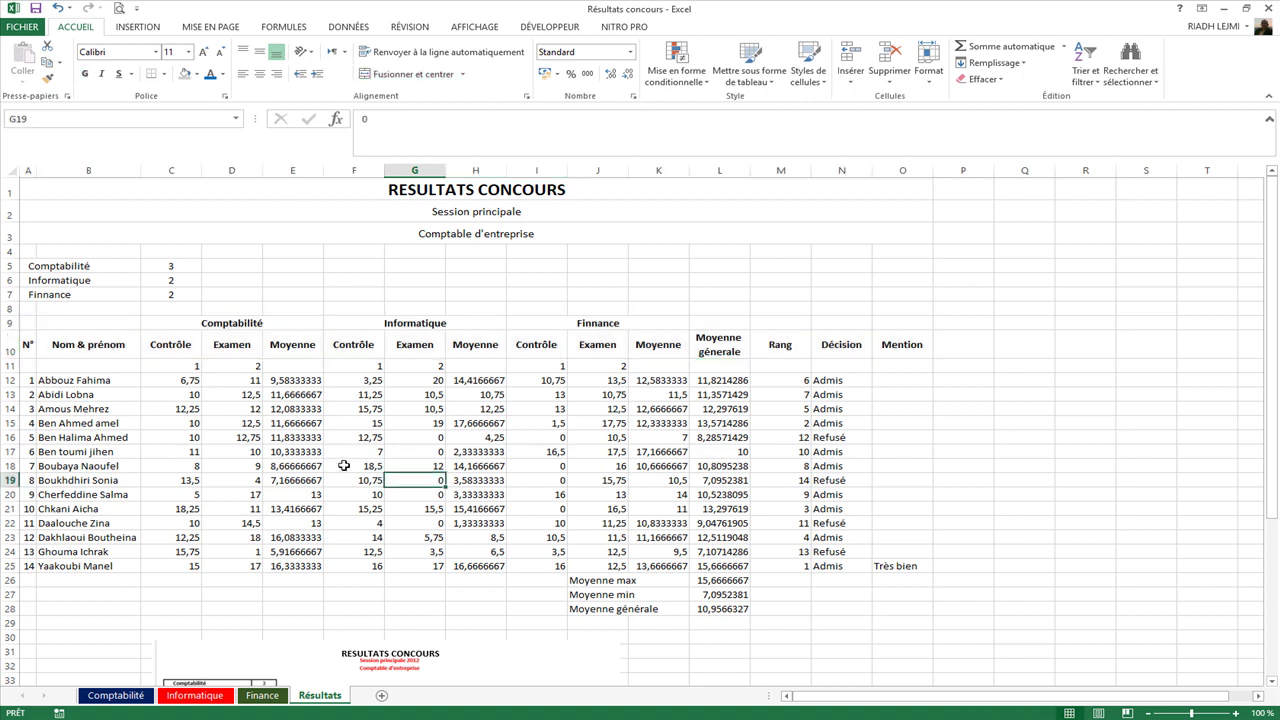
drag(138, 170, 163, 170)
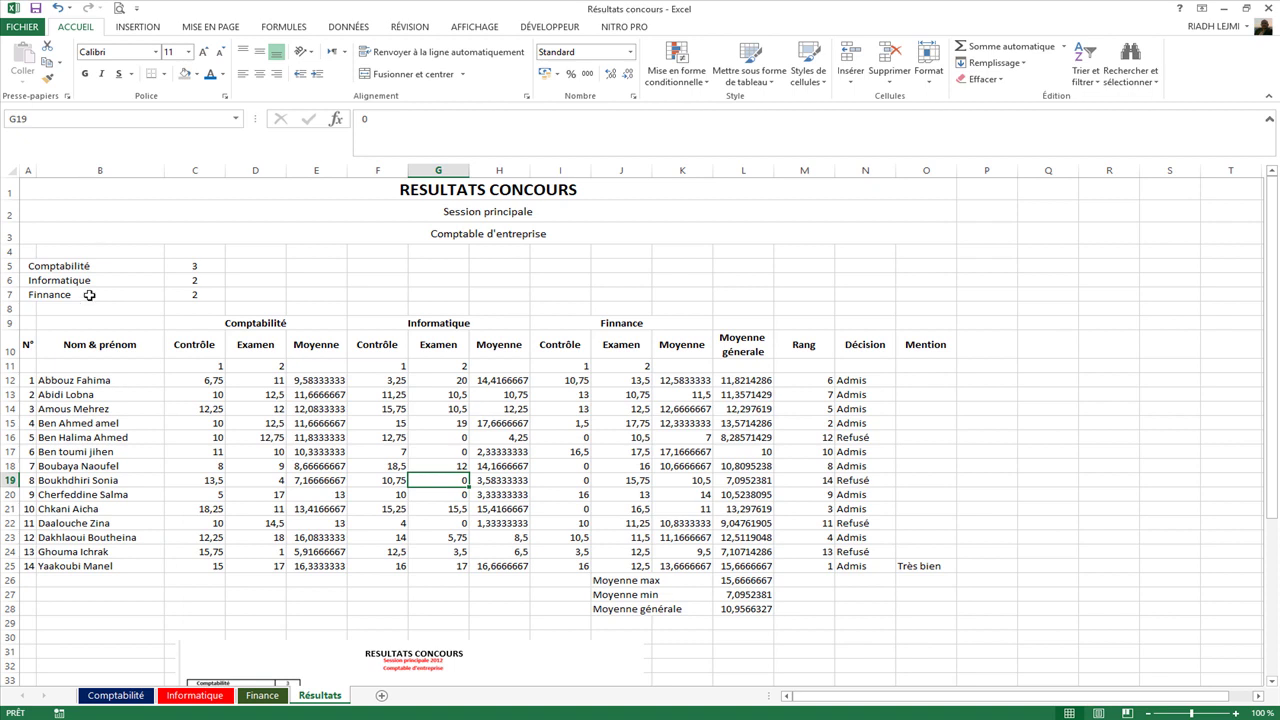
Step: Indent the candidate names in B12:B25 by one level and centre the numbers in A12:A25
drag(78, 381, 91, 566)
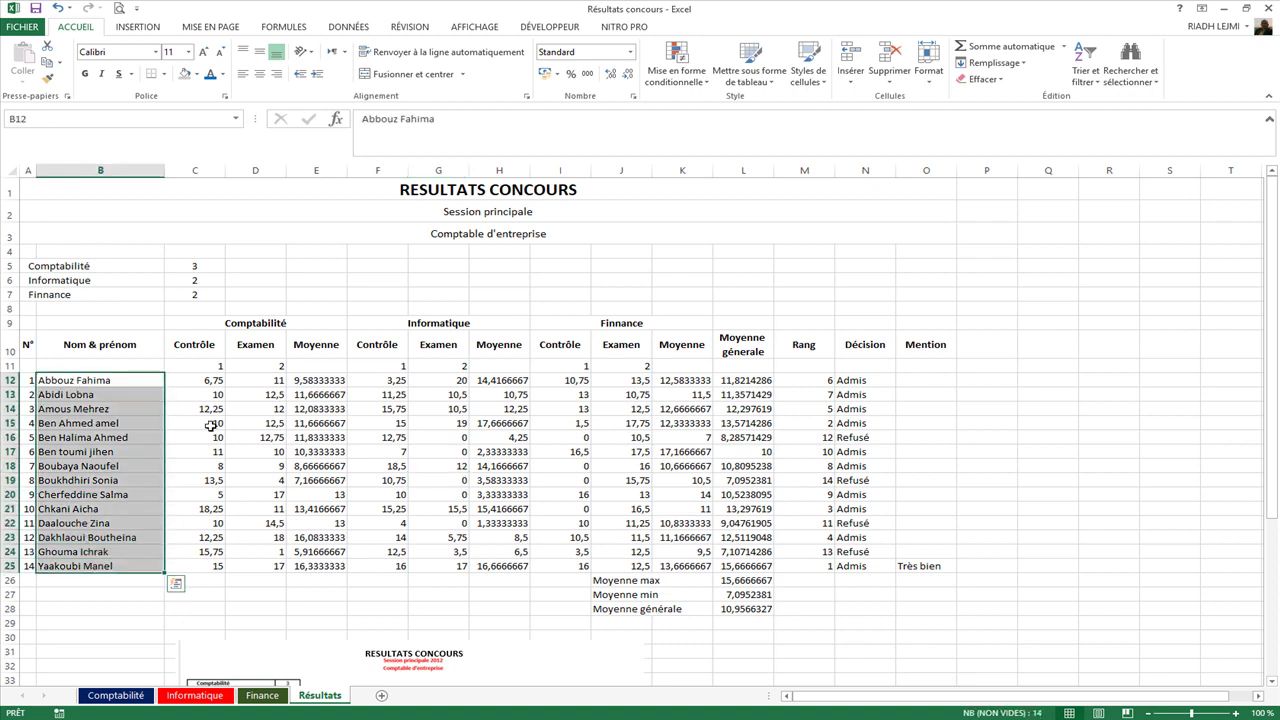
click(317, 73)
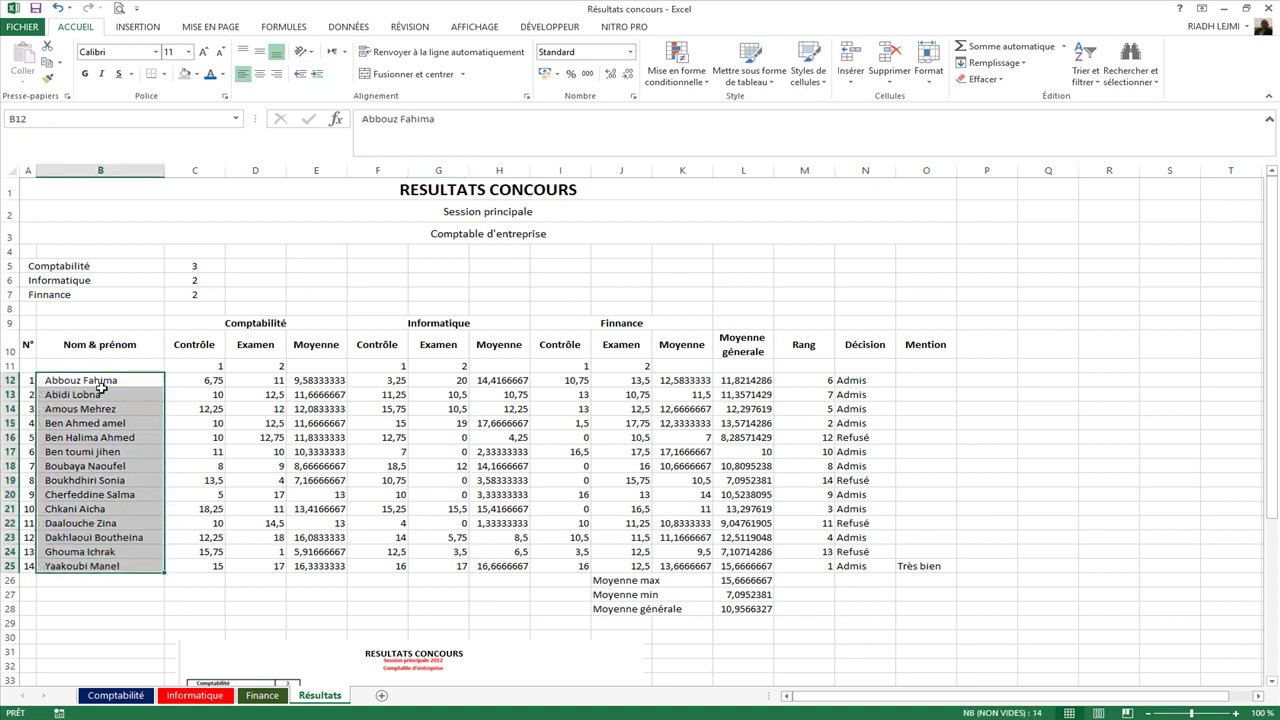
drag(22, 379, 25, 566)
click(259, 73)
Step: Format the marks in C12:L25 and the averages in L26:L28 as numbers with two decimals, and centre them horizontally
drag(205, 381, 745, 608)
right_click(493, 445)
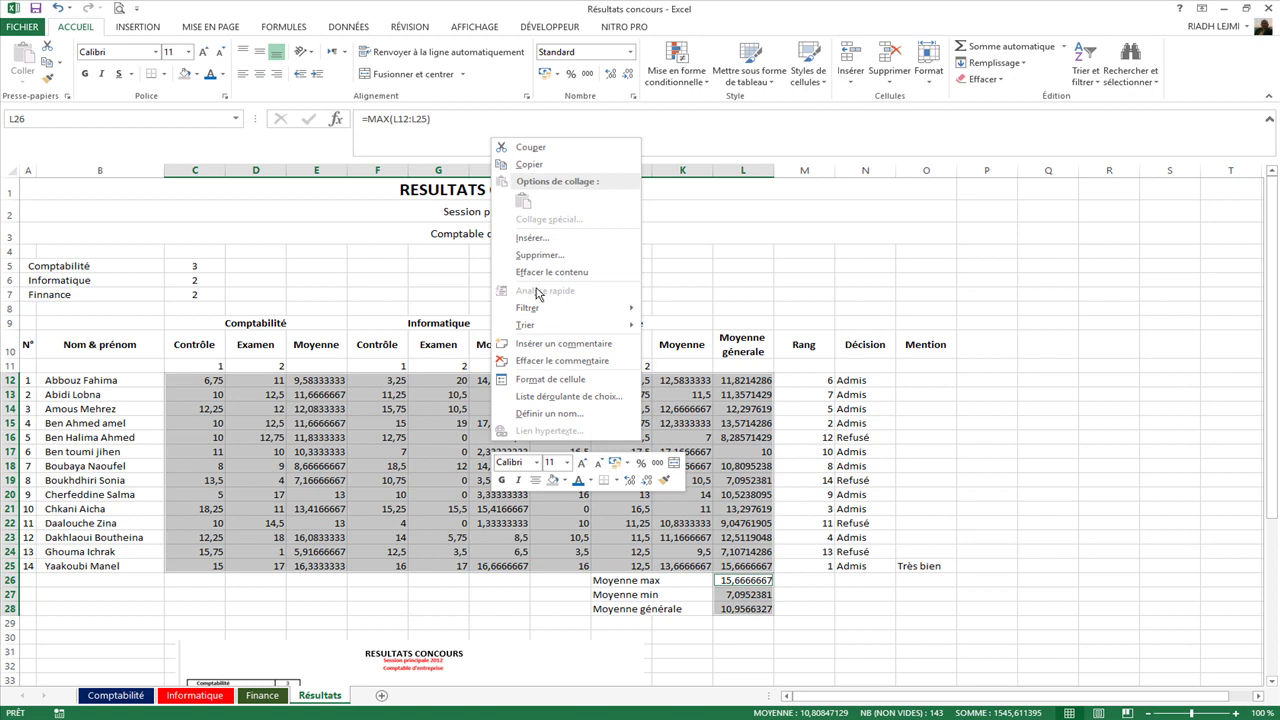
click(556, 386)
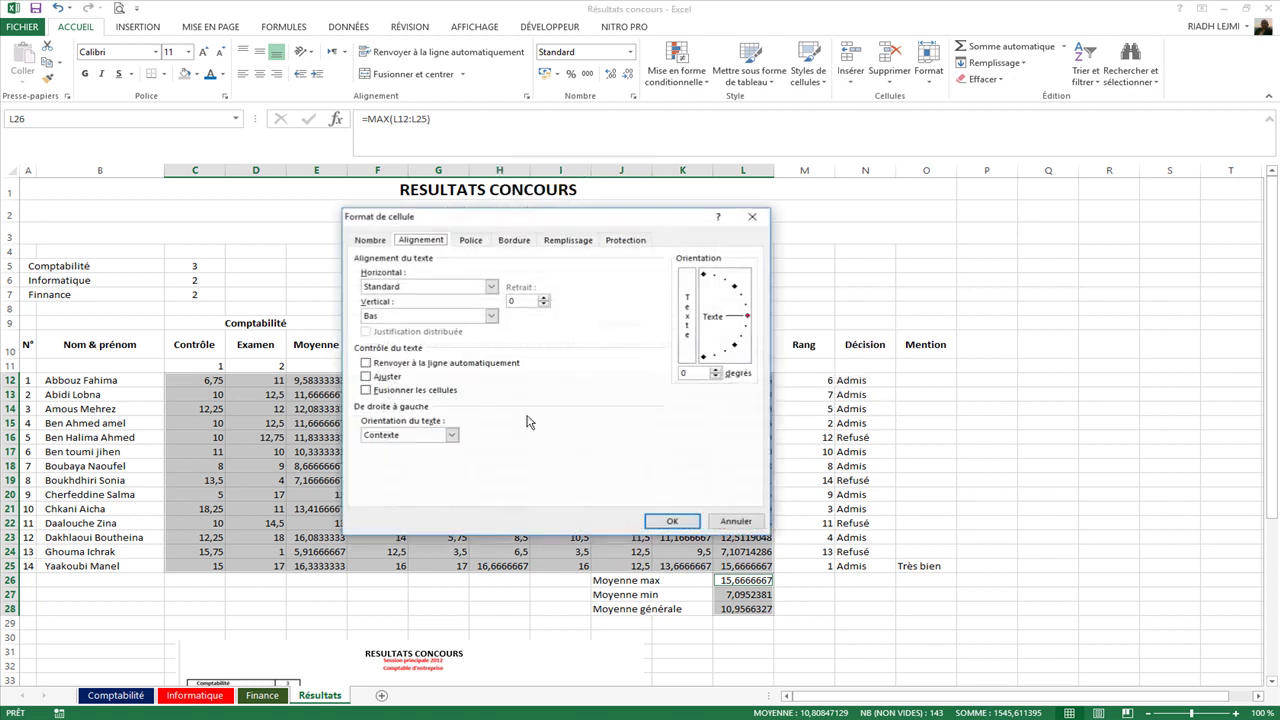
click(368, 241)
click(375, 280)
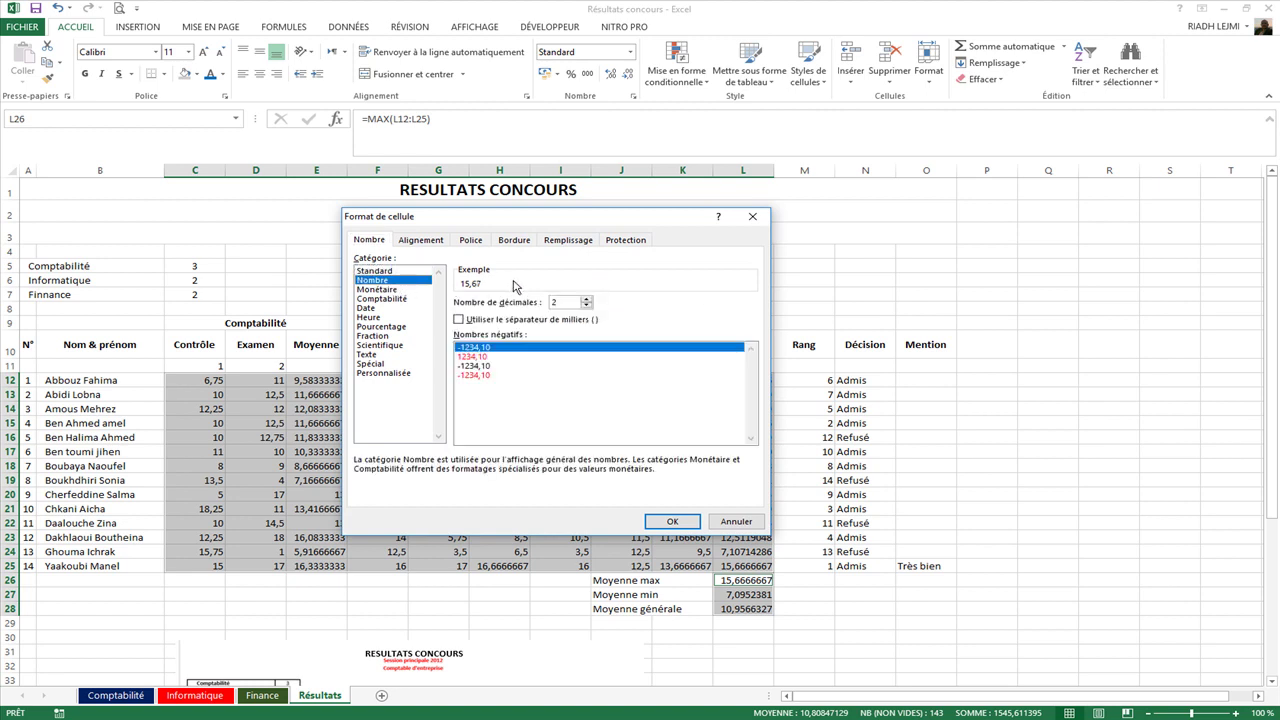
click(672, 522)
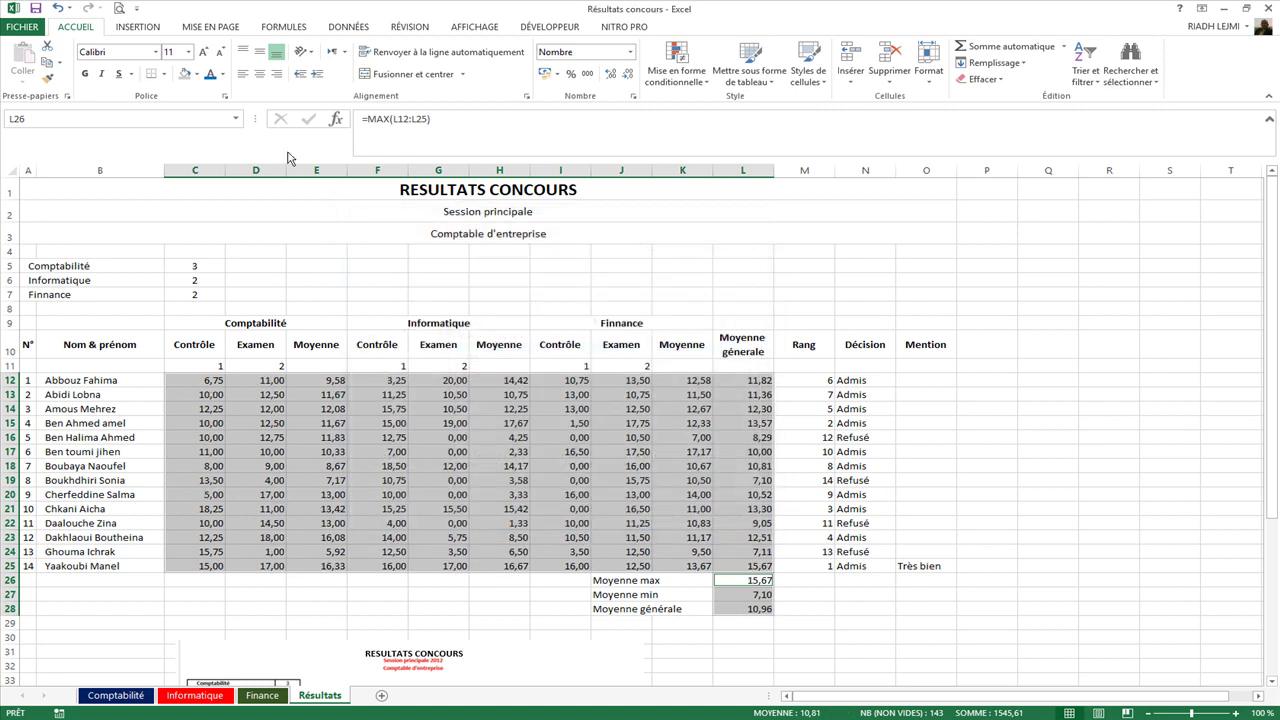
click(259, 73)
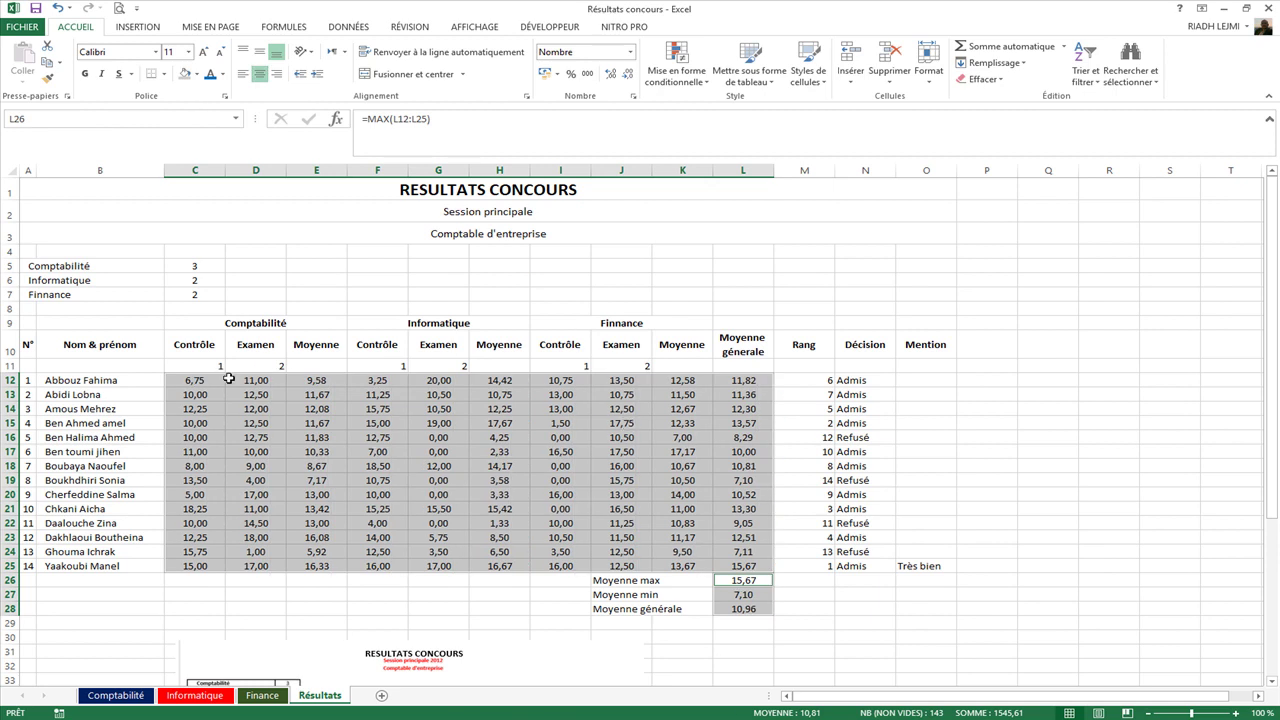
Step: Centre the exam coefficients in C11:J11 horizontally
drag(186, 367, 517, 368)
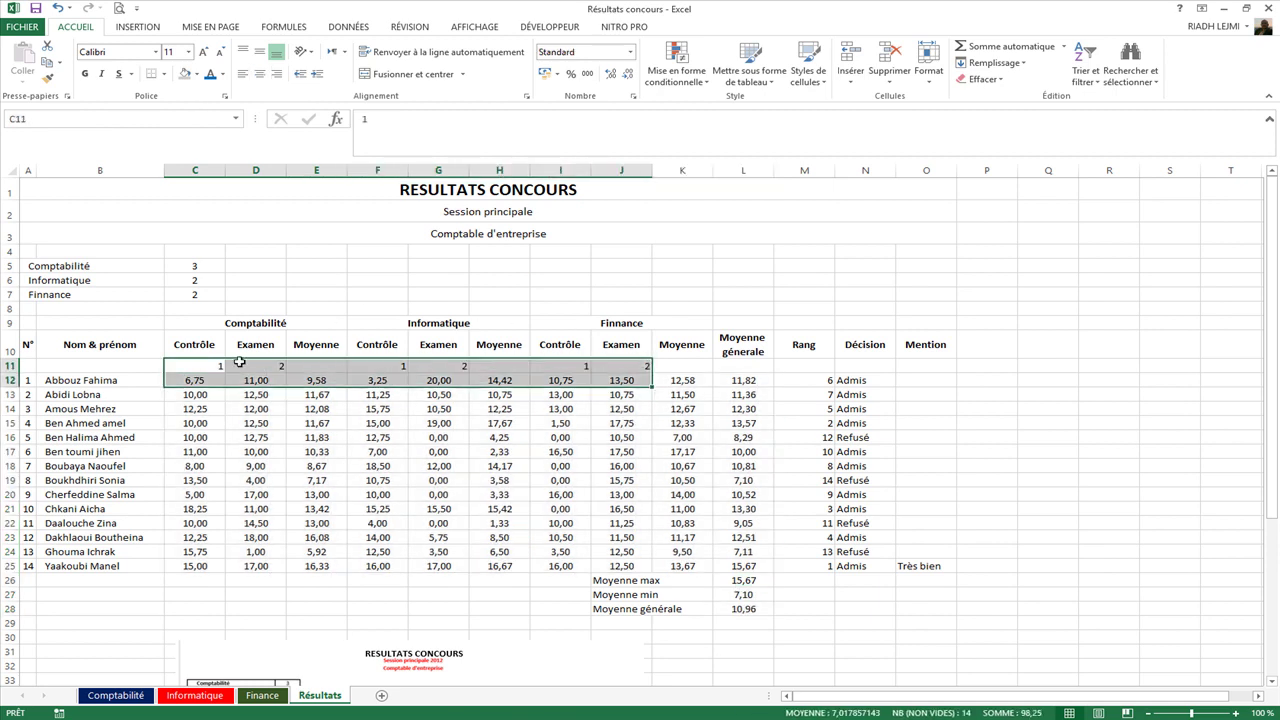
drag(208, 366, 631, 366)
click(259, 73)
click(758, 436)
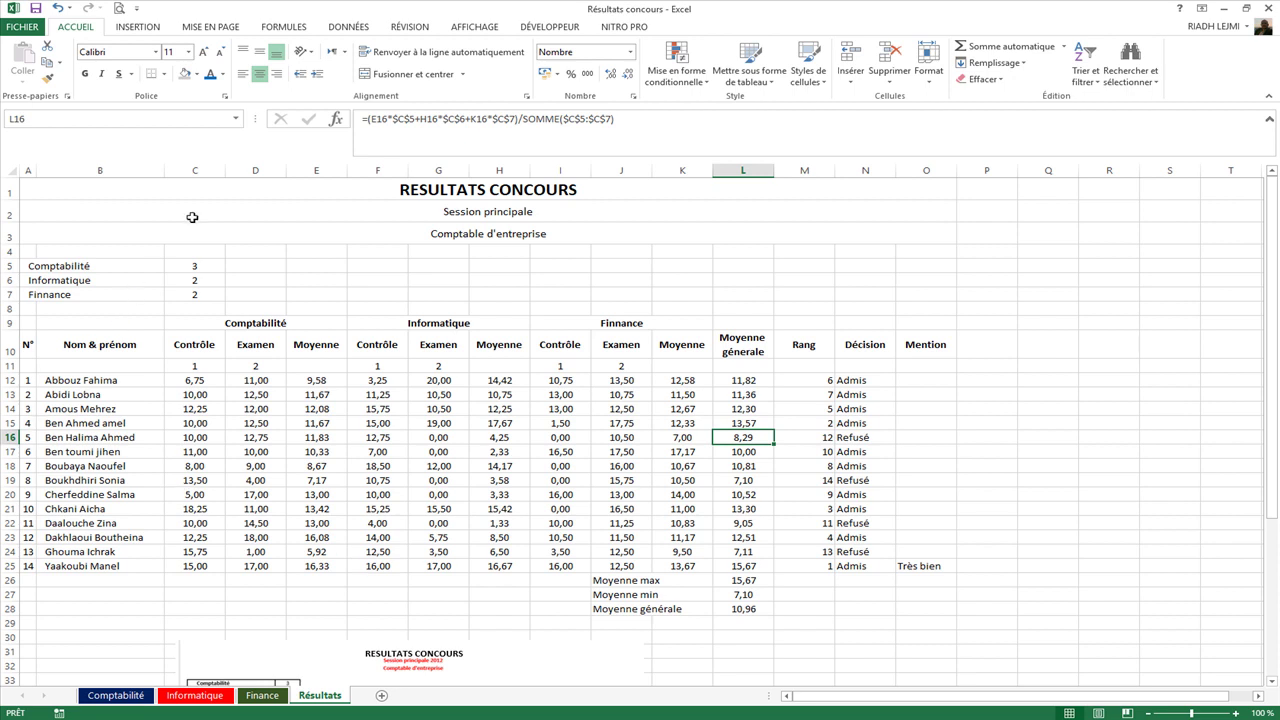
Step: Narrow columns C to L to one equal width and apply the same width to the Rang column
drag(200, 168, 766, 174)
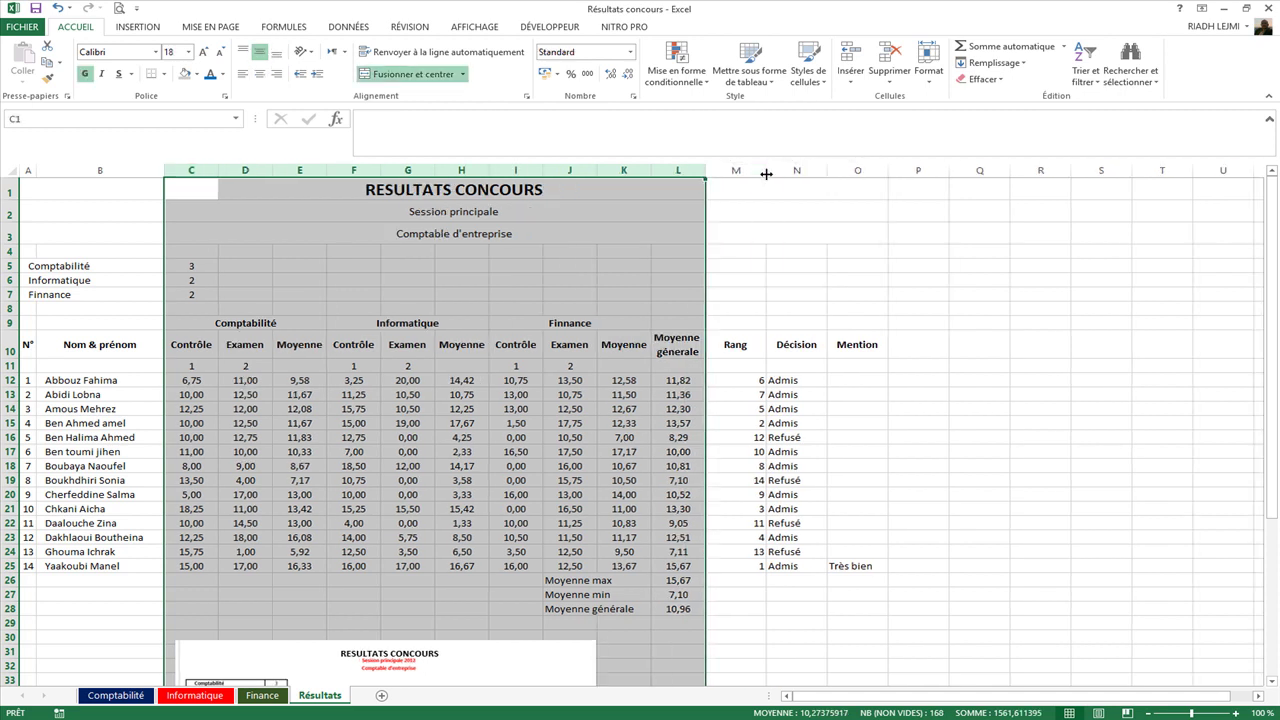
click(433, 495)
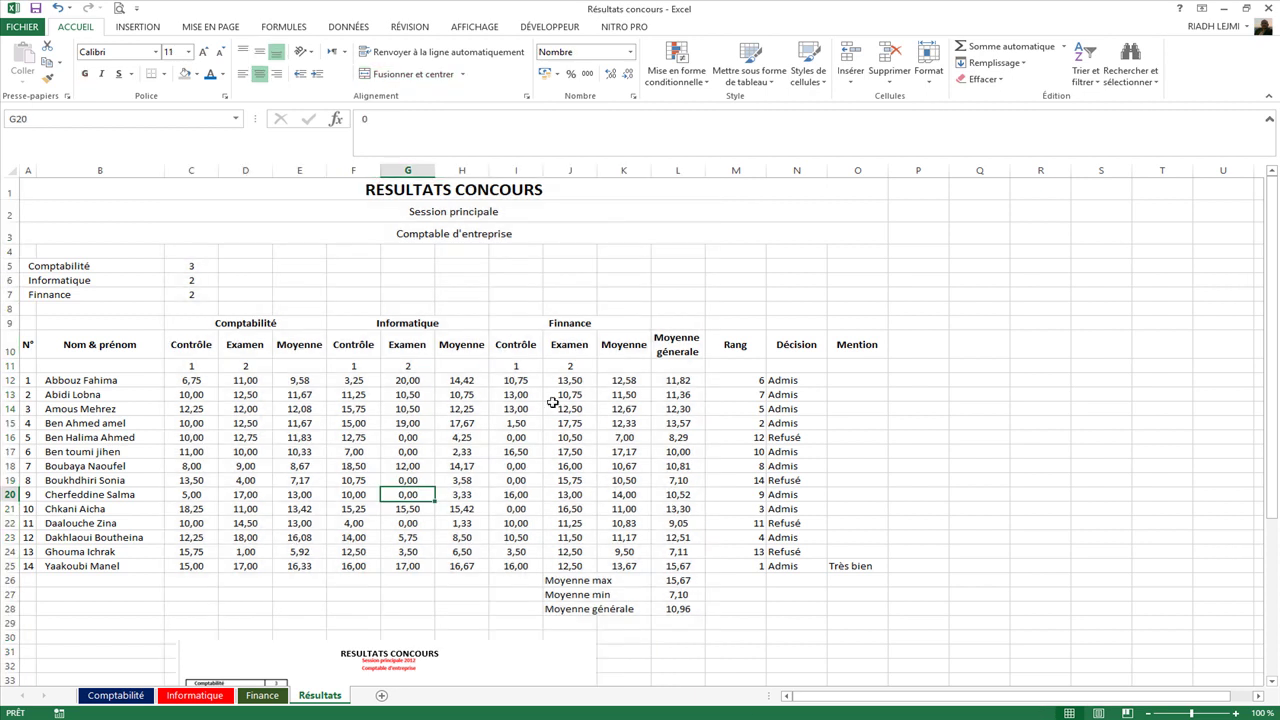
click(736, 170)
key(F4)
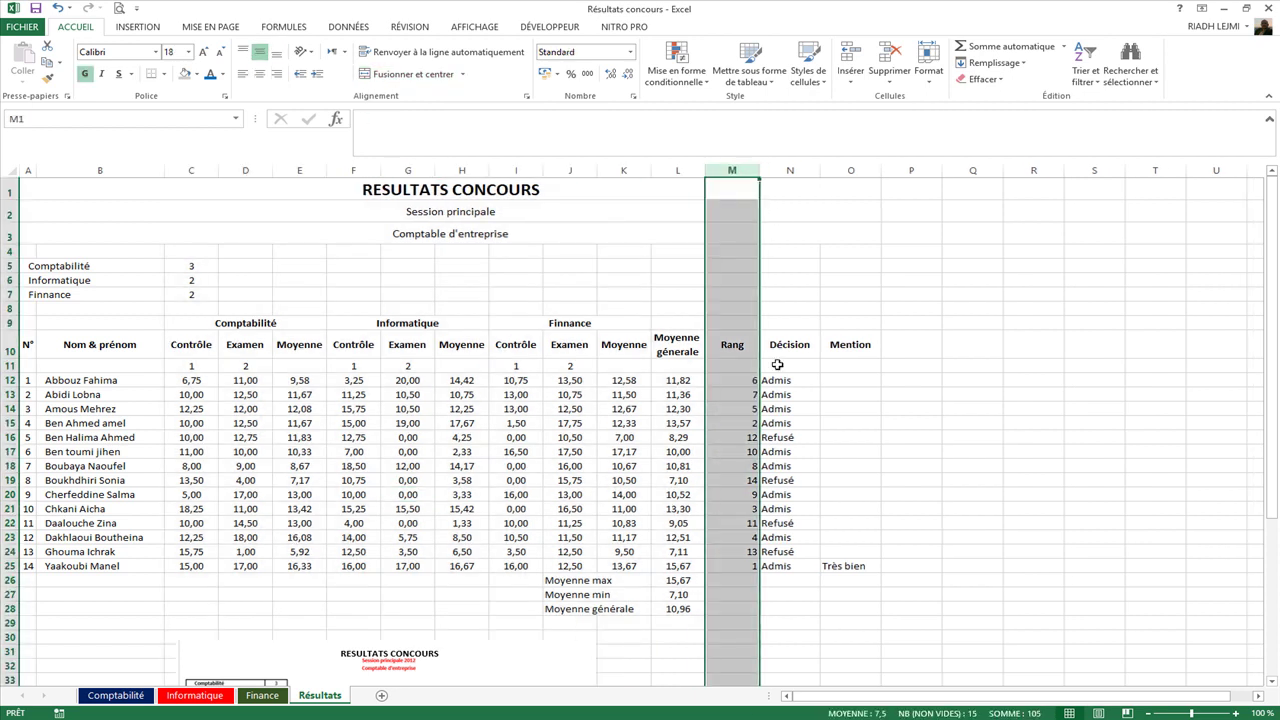
Step: Centre the Rang, Décision and Mention values in M12:O25 horizontally
drag(733, 382, 846, 566)
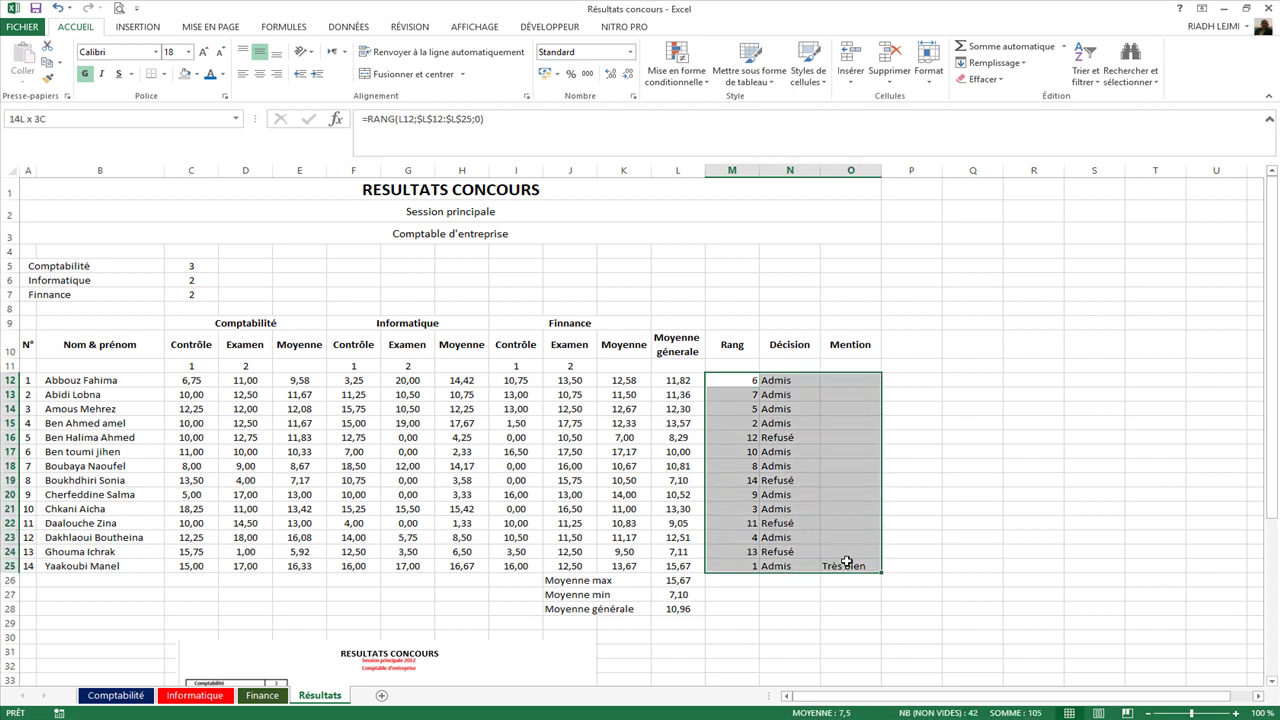
click(259, 74)
click(680, 235)
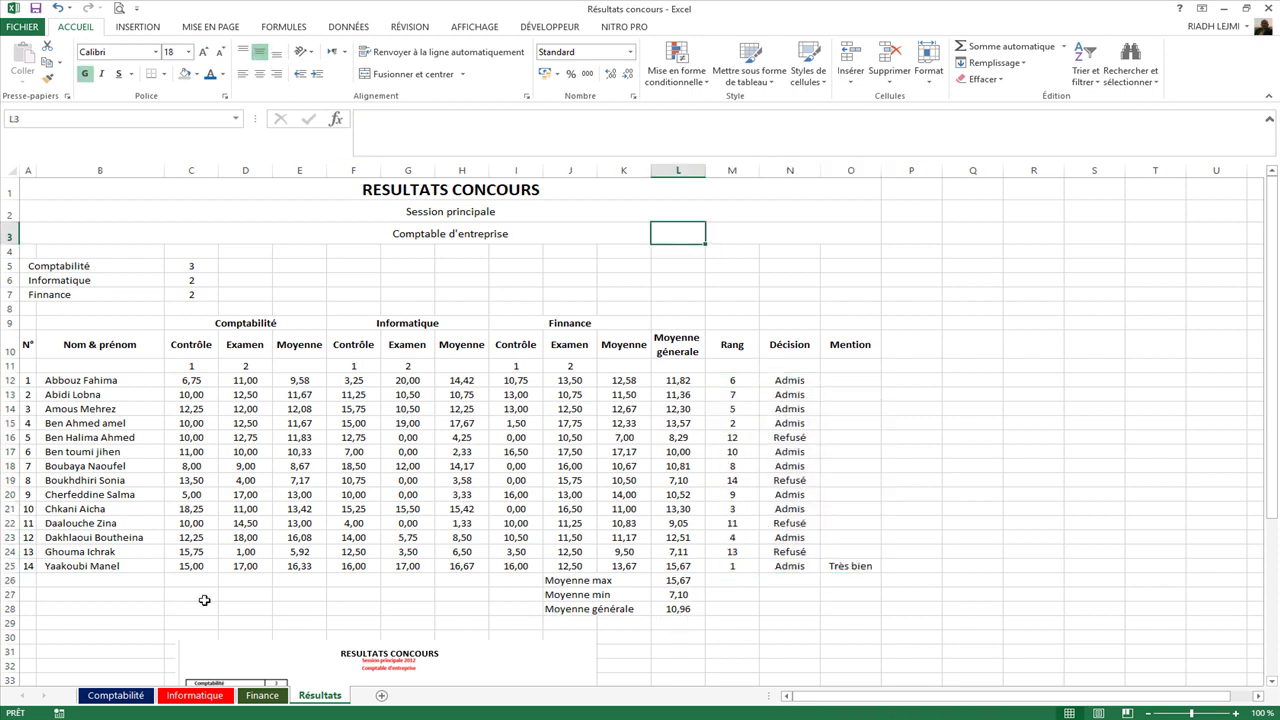
Step: Add solid inside and outline borders to the subject coefficients table in A5:C7
scroll(126, 533, down, 1)
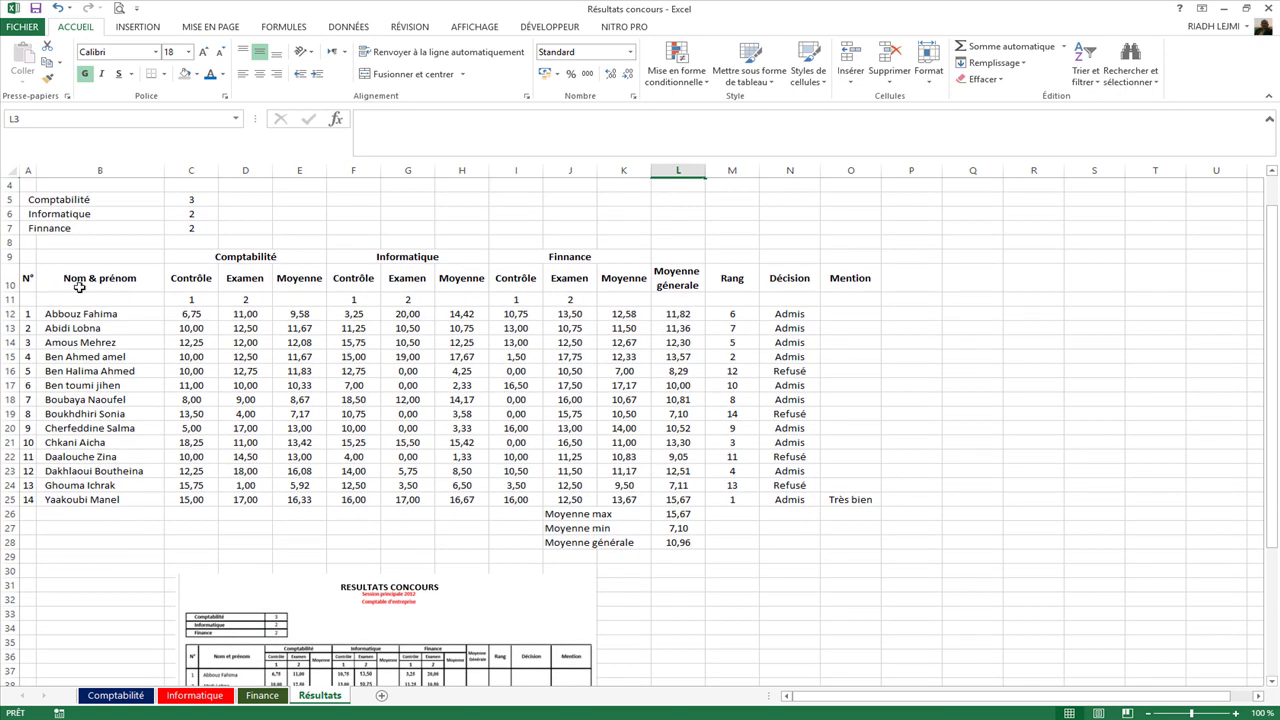
scroll(75, 299, up, 1)
drag(22, 265, 185, 292)
right_click(145, 281)
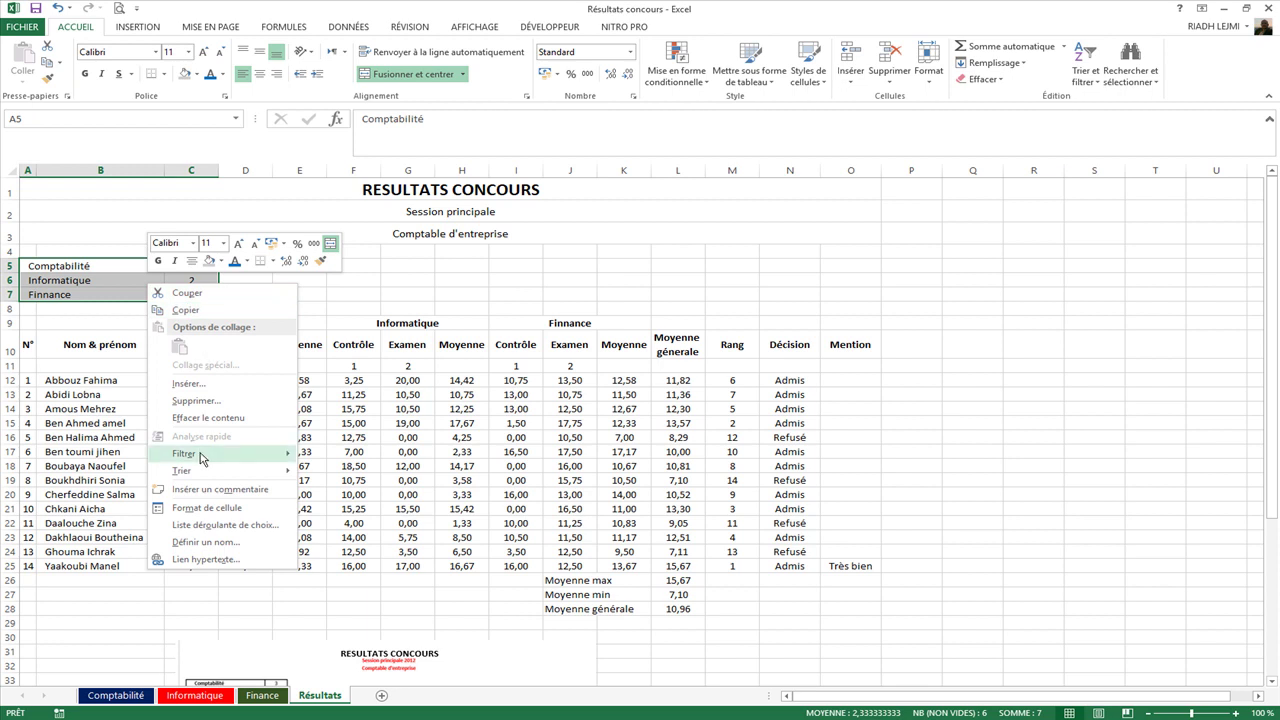
click(208, 507)
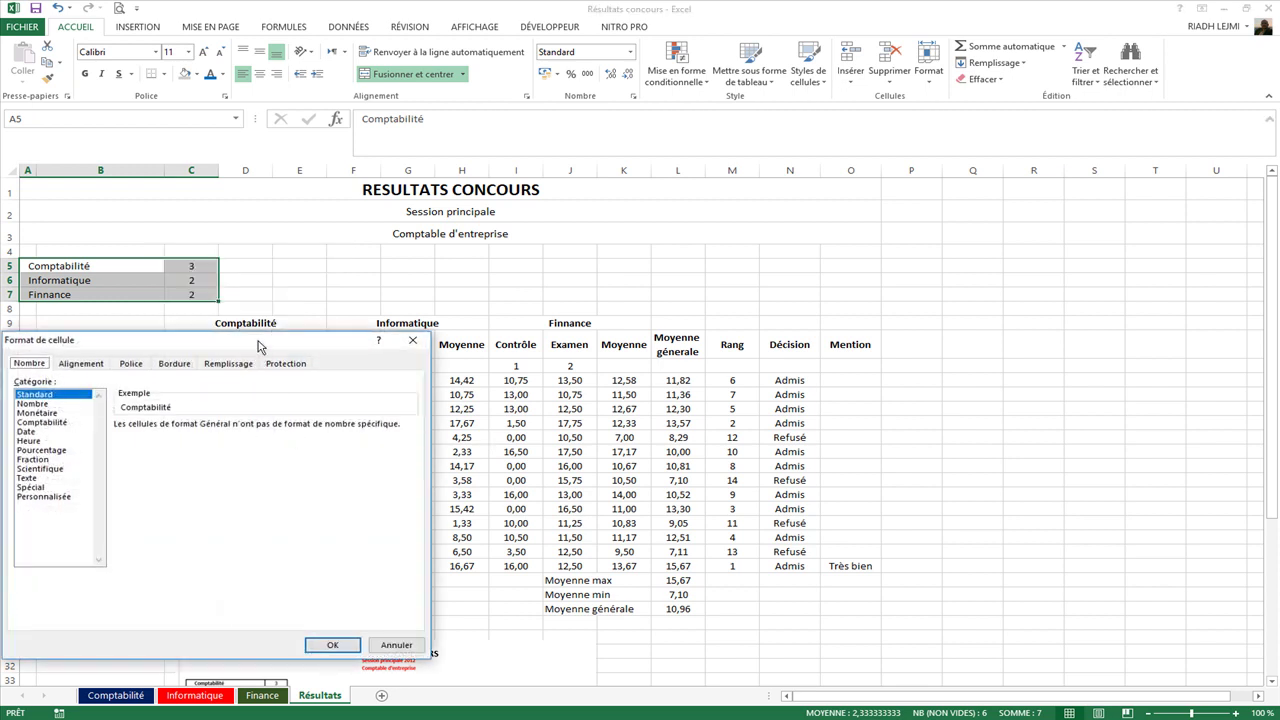
click(515, 290)
click(444, 402)
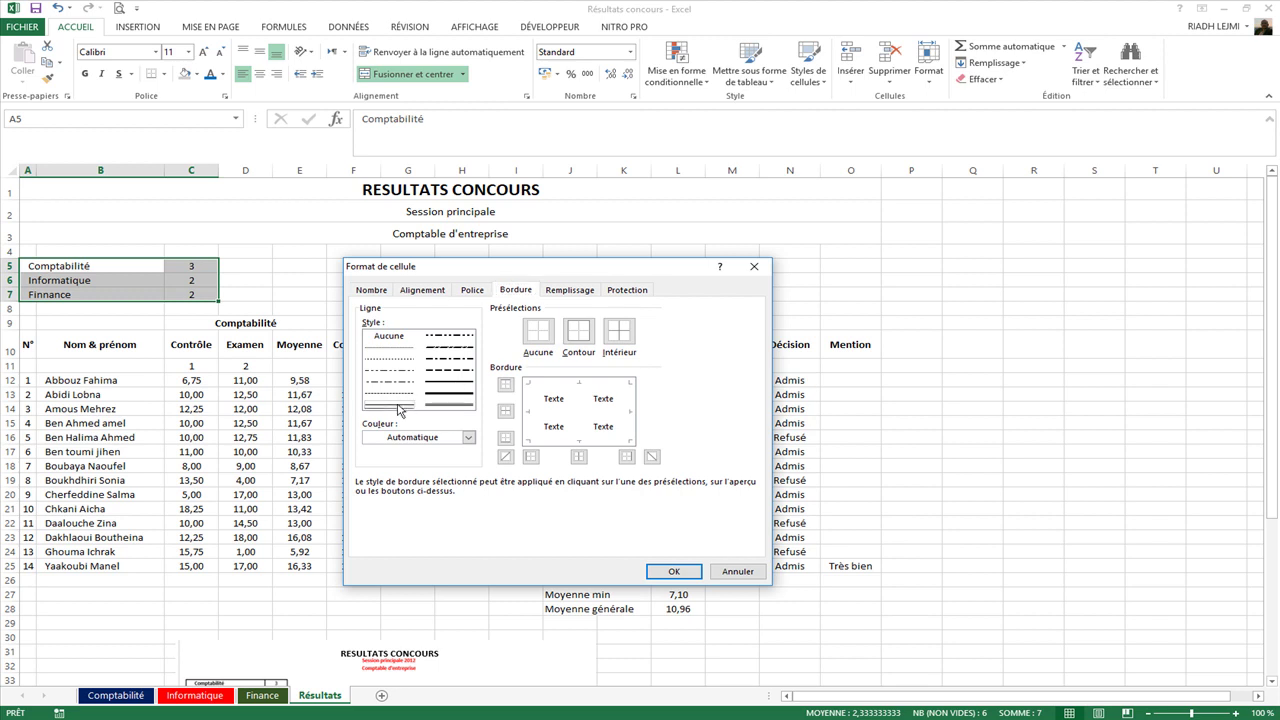
click(619, 330)
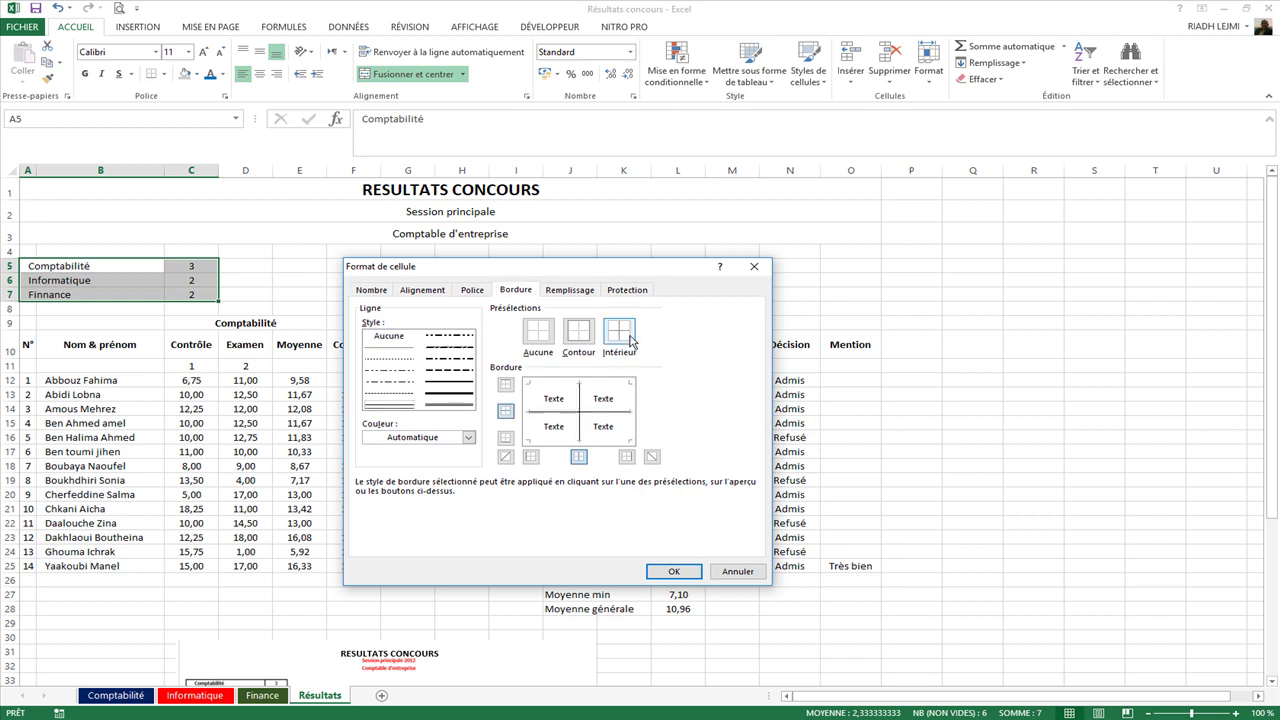
click(578, 331)
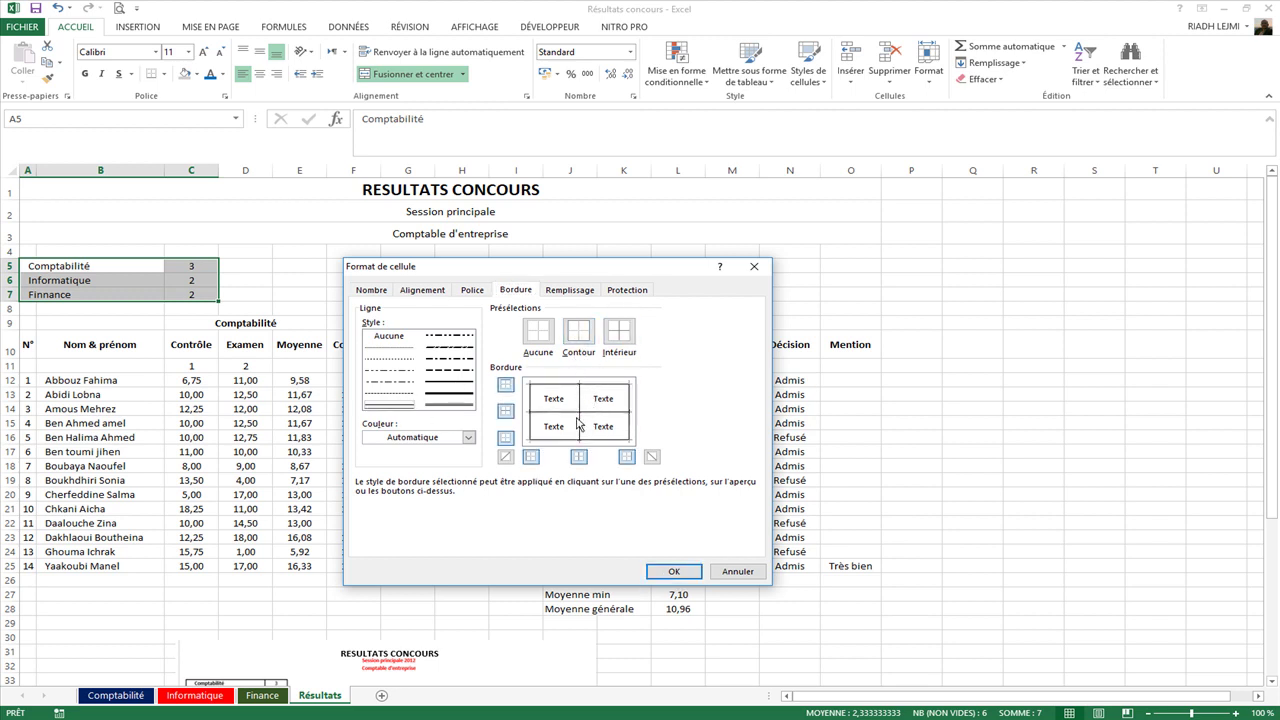
click(668, 571)
click(407, 551)
Step: Apply the same inside and outline borders to the table headings in A9:O10
drag(31, 323, 851, 343)
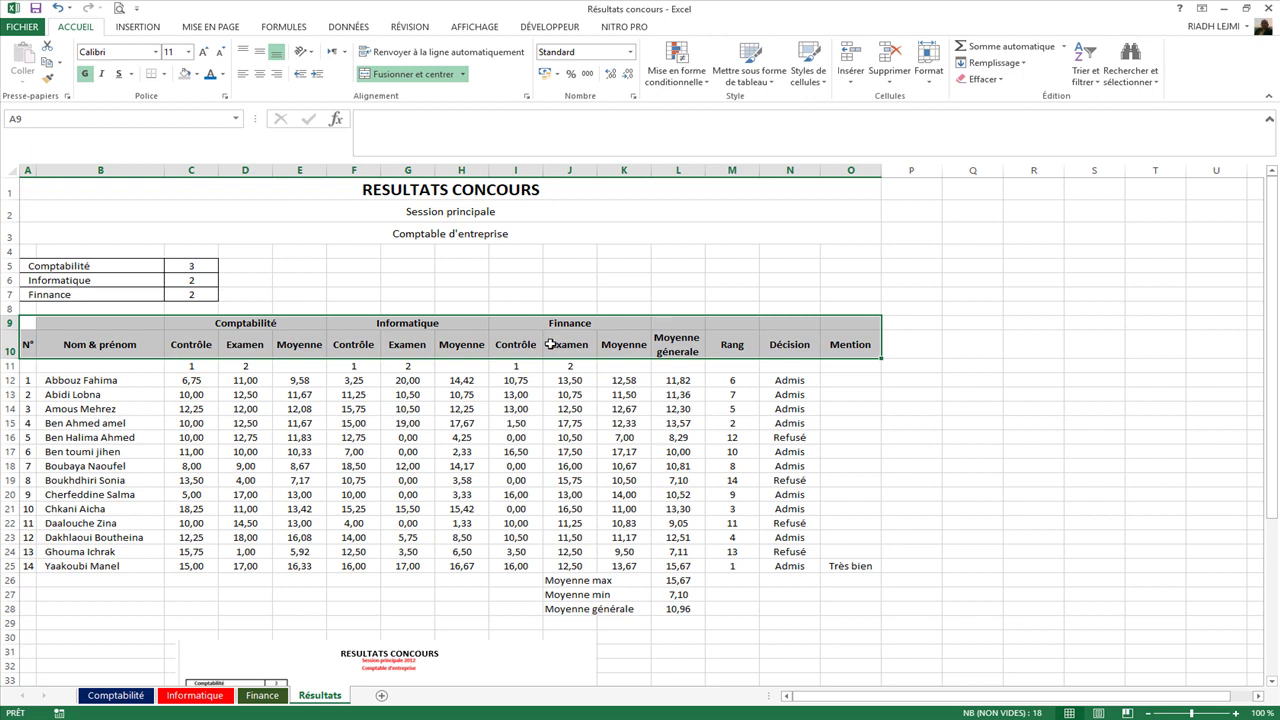
click(521, 466)
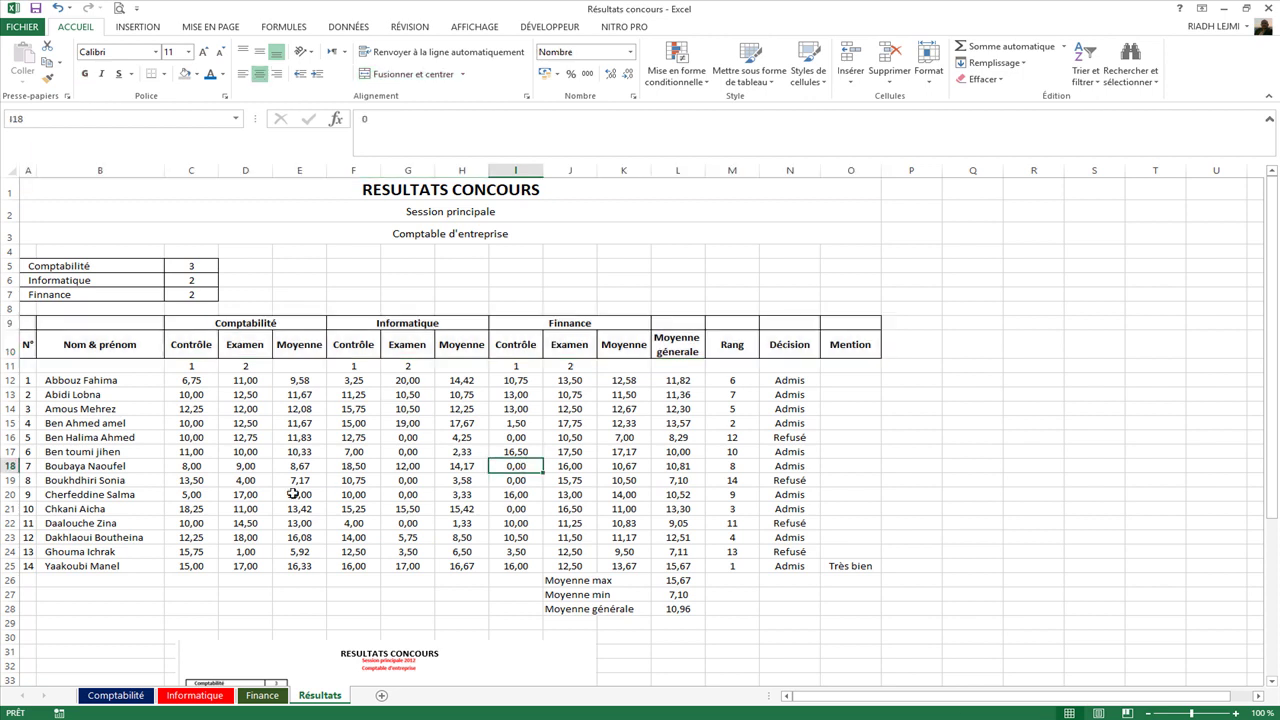
Step: Examine the reference picture below the table to compare its headings, body and averages borders with the sheet
drag(562, 583, 673, 598)
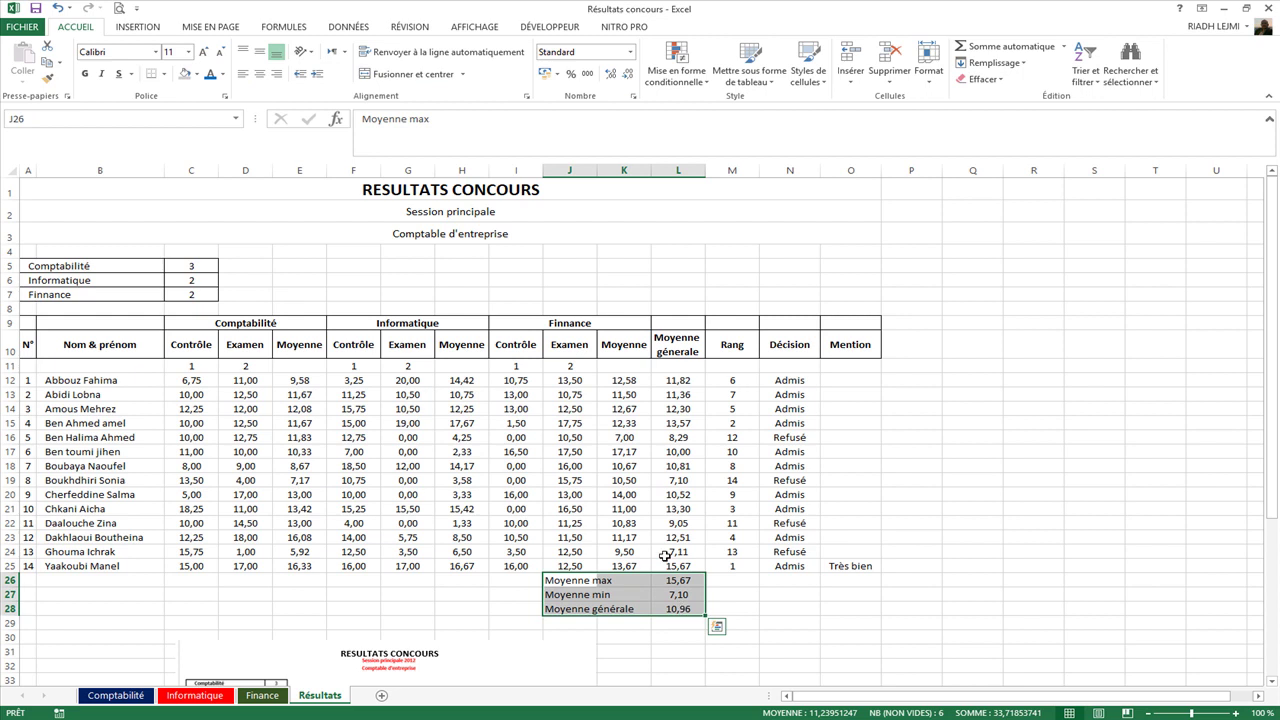
click(468, 511)
click(34, 380)
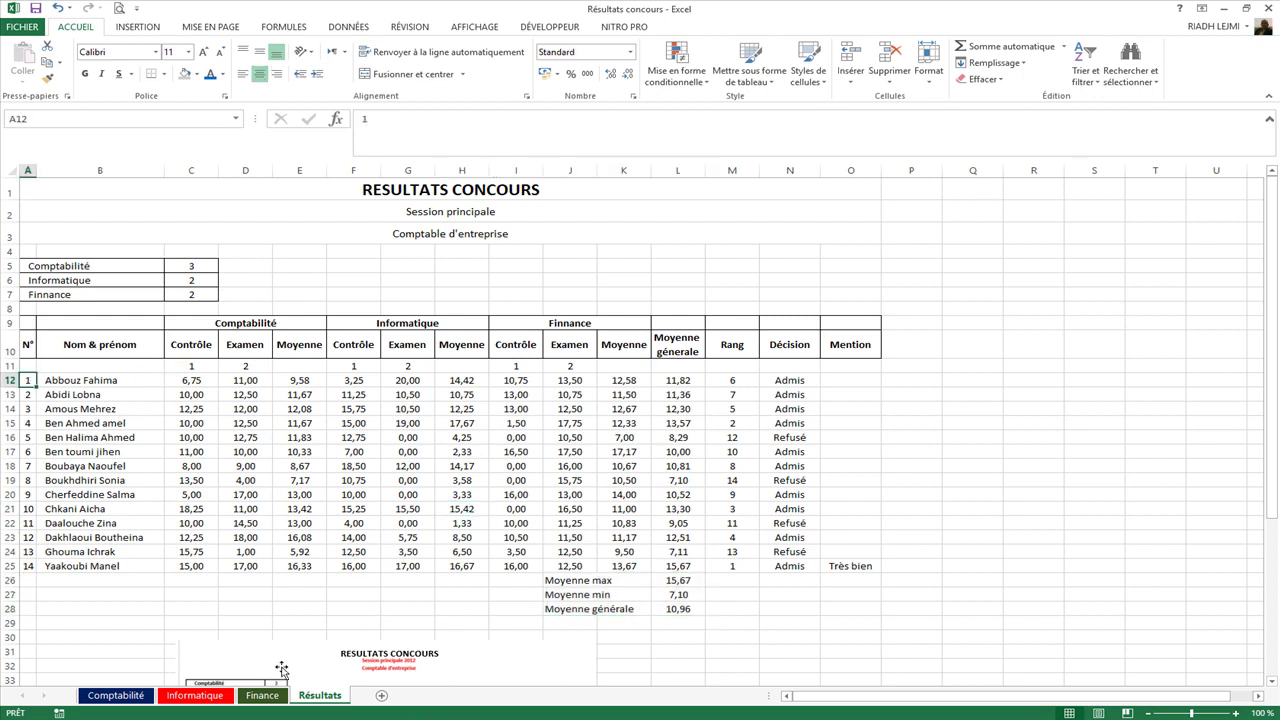
scroll(300, 656, down, 1)
click(545, 630)
scroll(550, 610, down, 2)
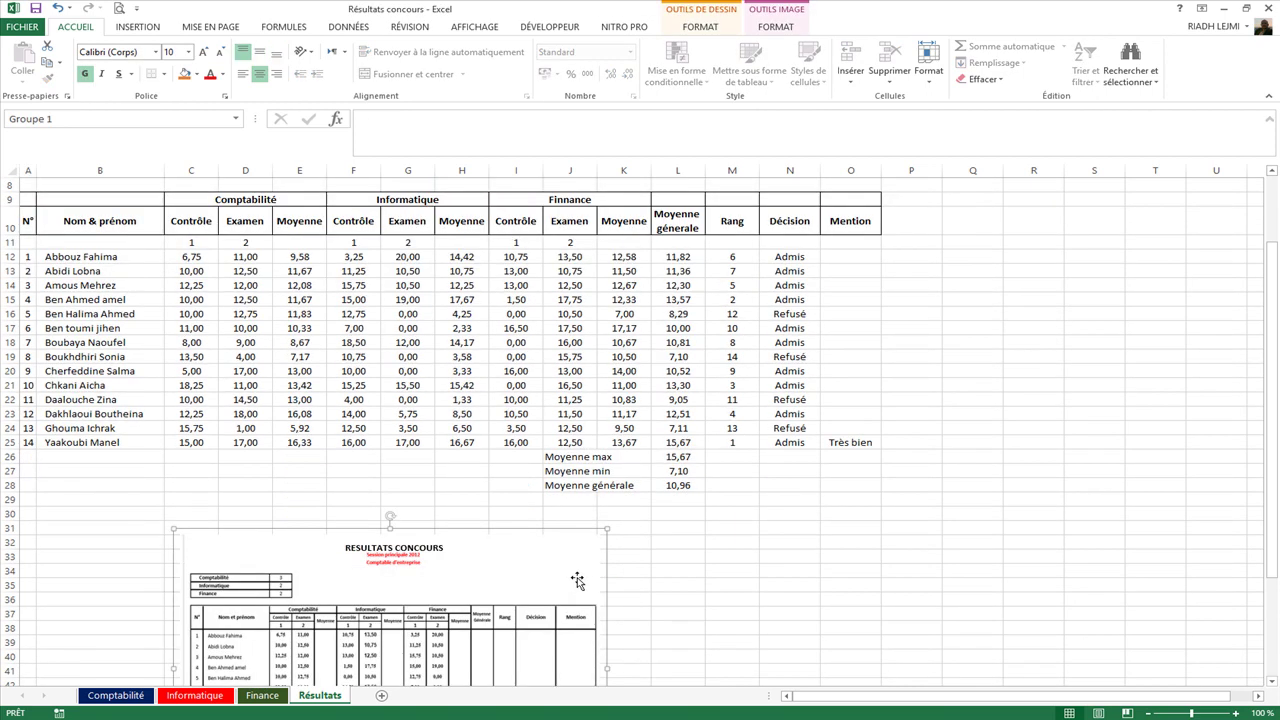
scroll(572, 583, down, 2)
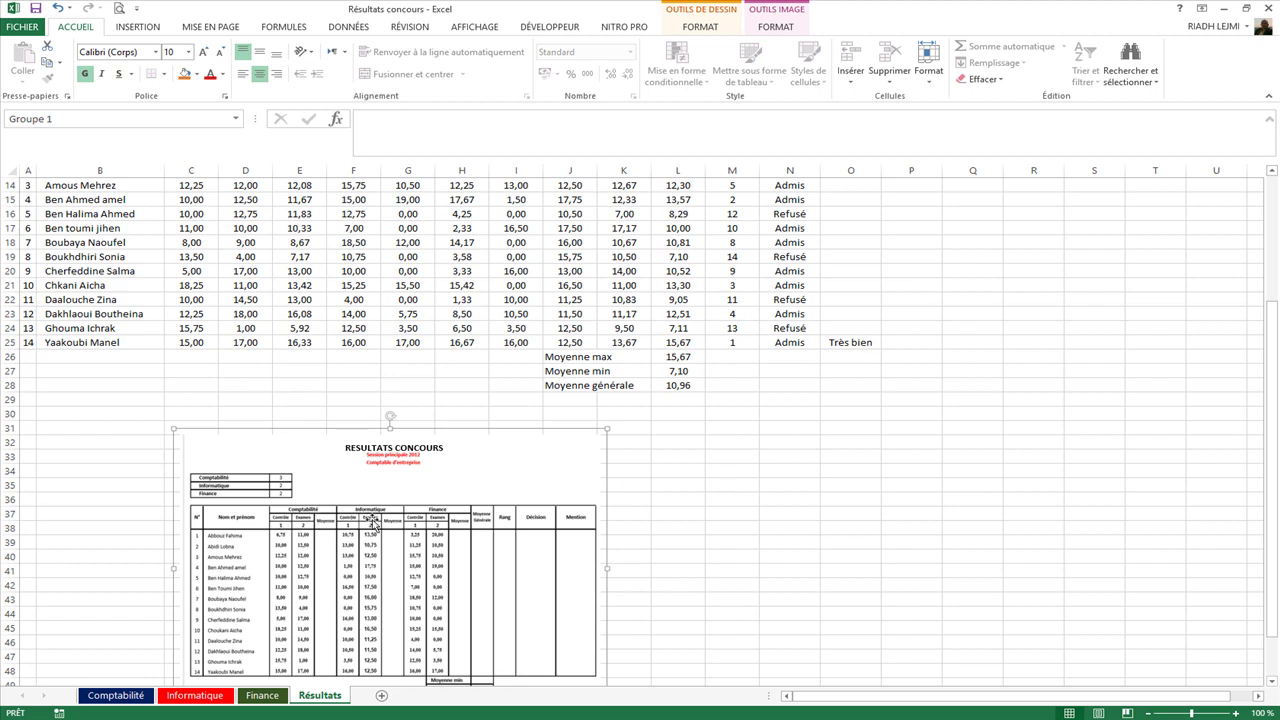
click(745, 519)
scroll(734, 550, up, 5)
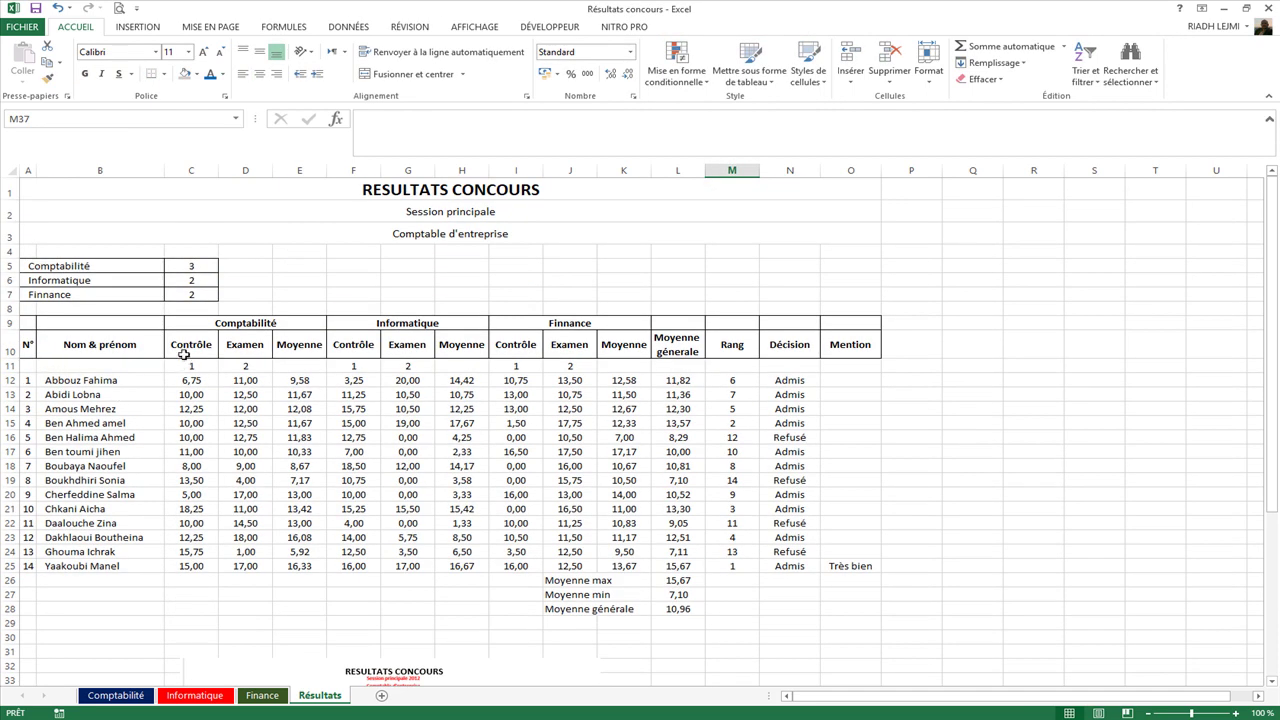
Step: Merge and centre the Nom & prénom heading over B9:B11 and the N° heading over A9:A11
click(186, 344)
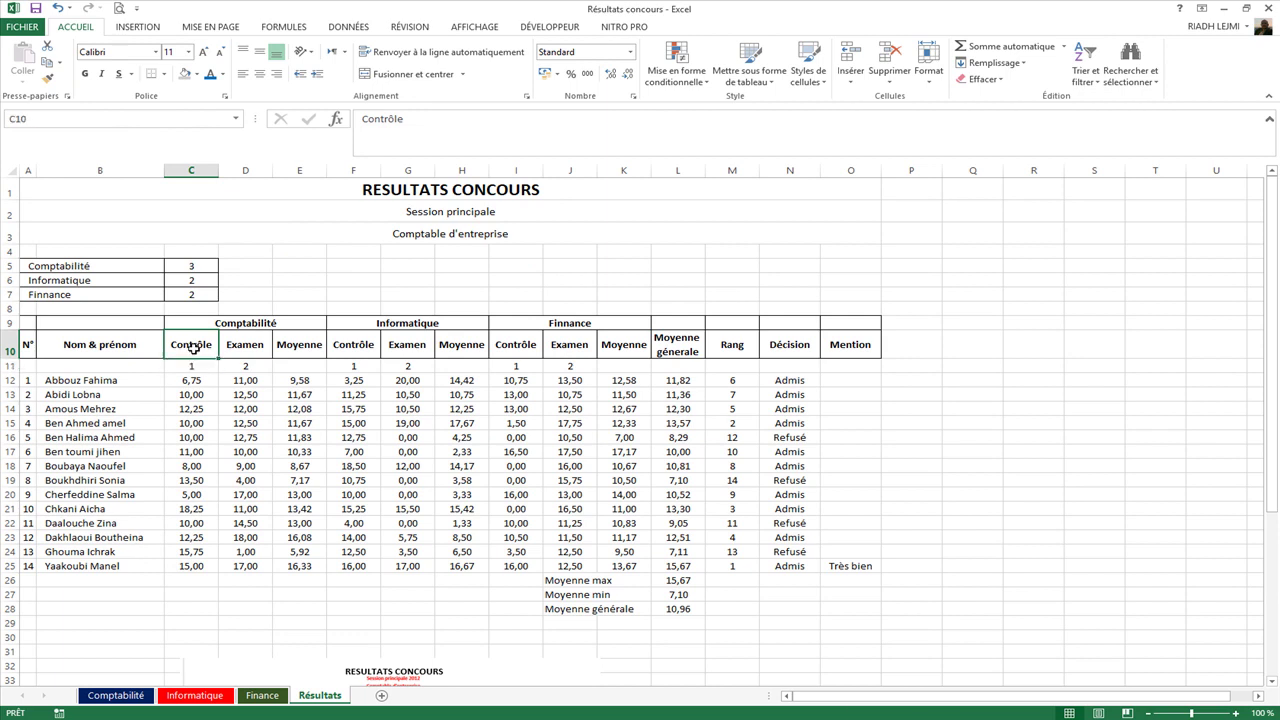
click(112, 342)
drag(105, 324, 106, 361)
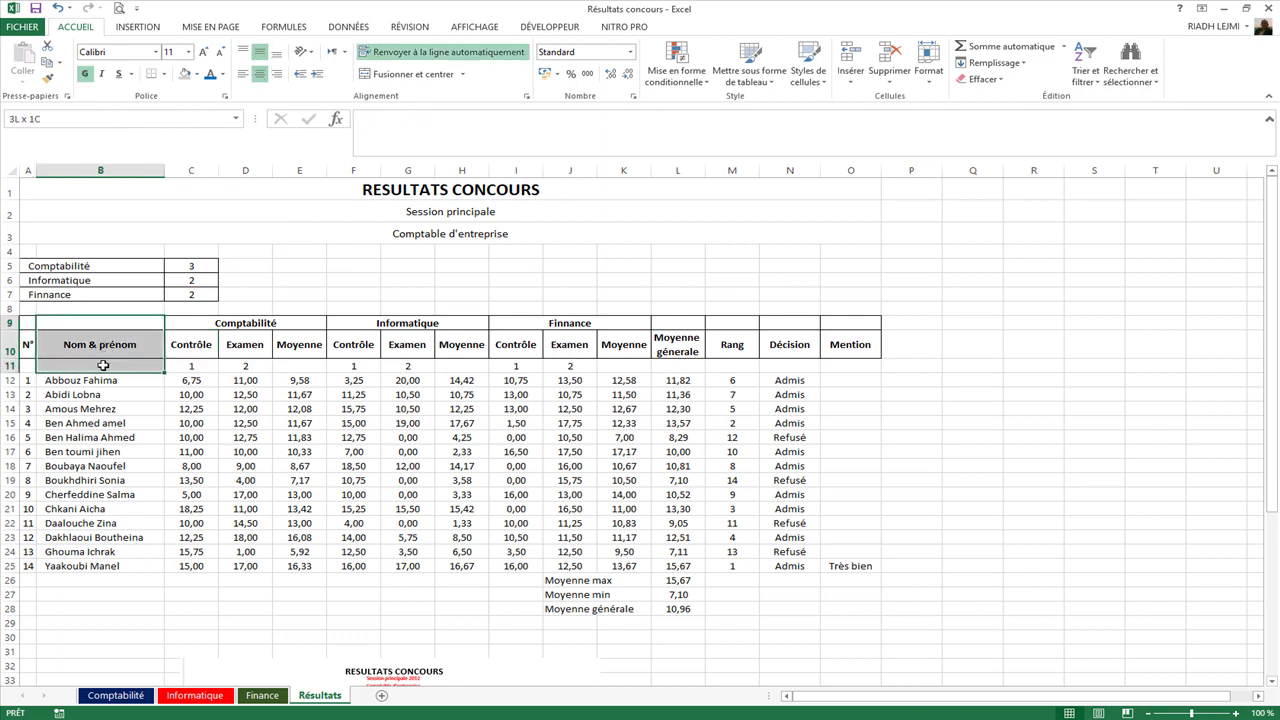
click(410, 74)
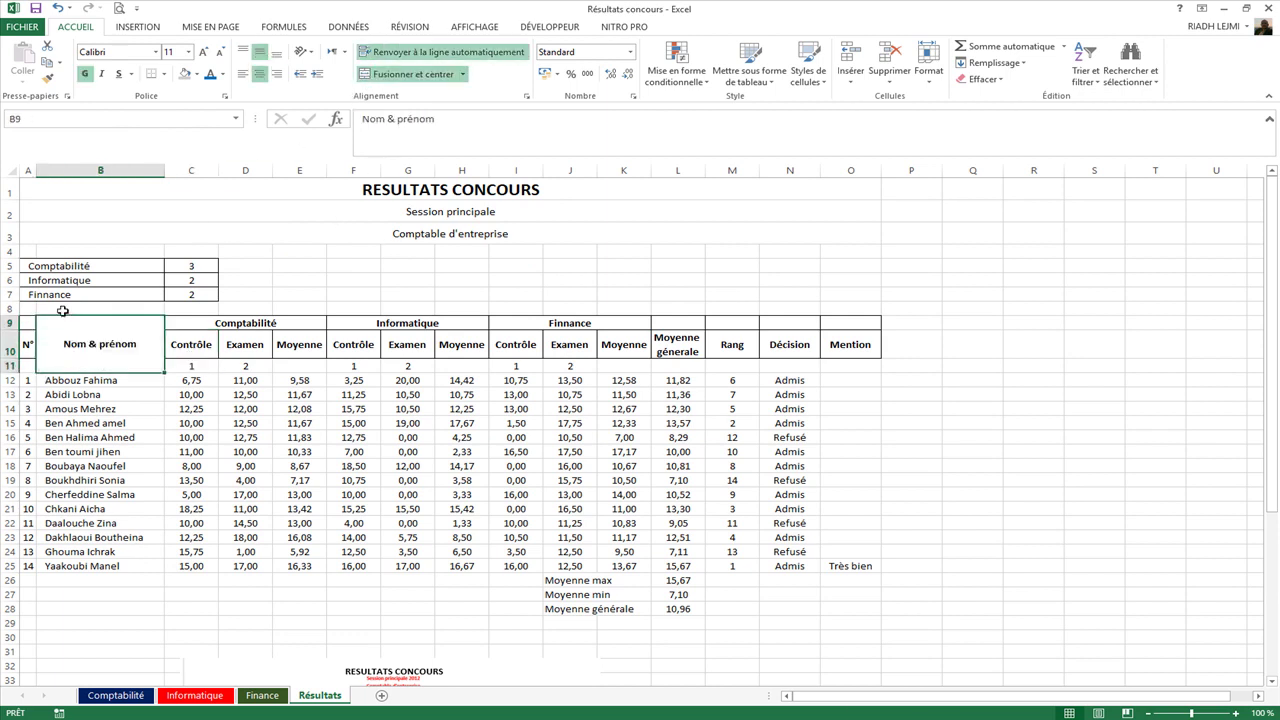
drag(24, 326, 837, 353)
click(412, 74)
Step: Extend the inside borders of the table headings to the whole range A9:O11
right_click(428, 337)
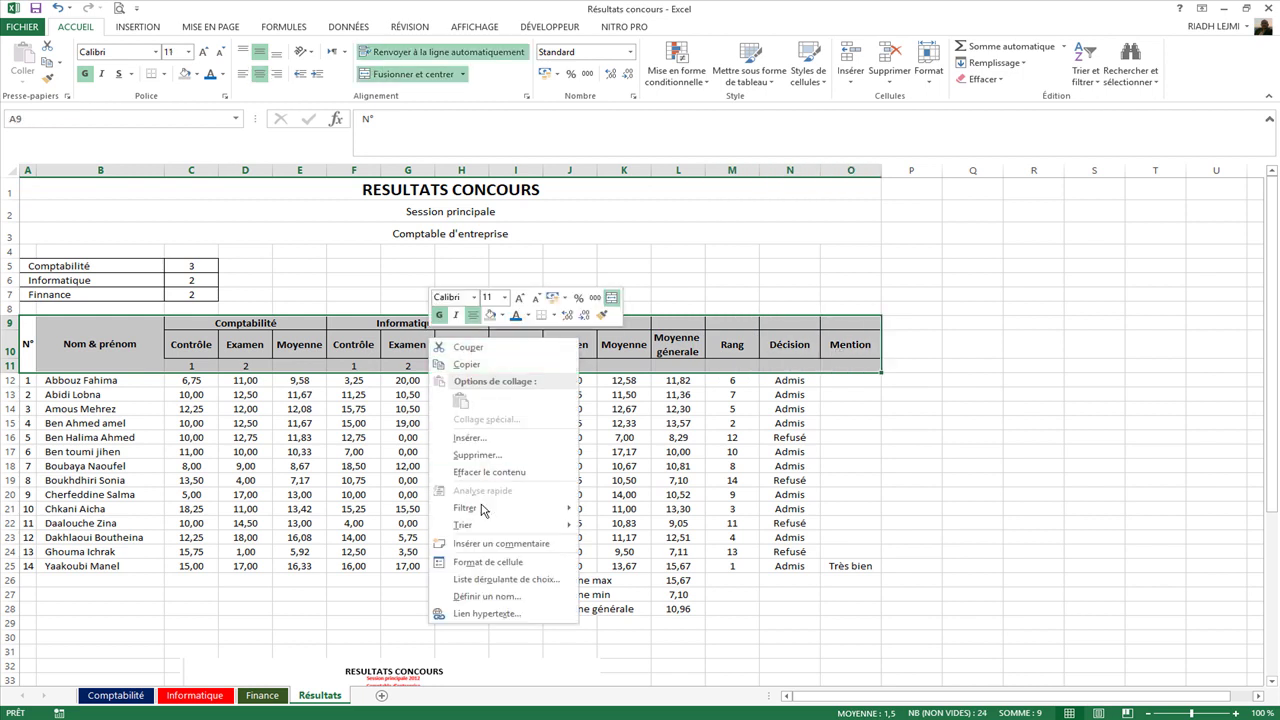
click(479, 562)
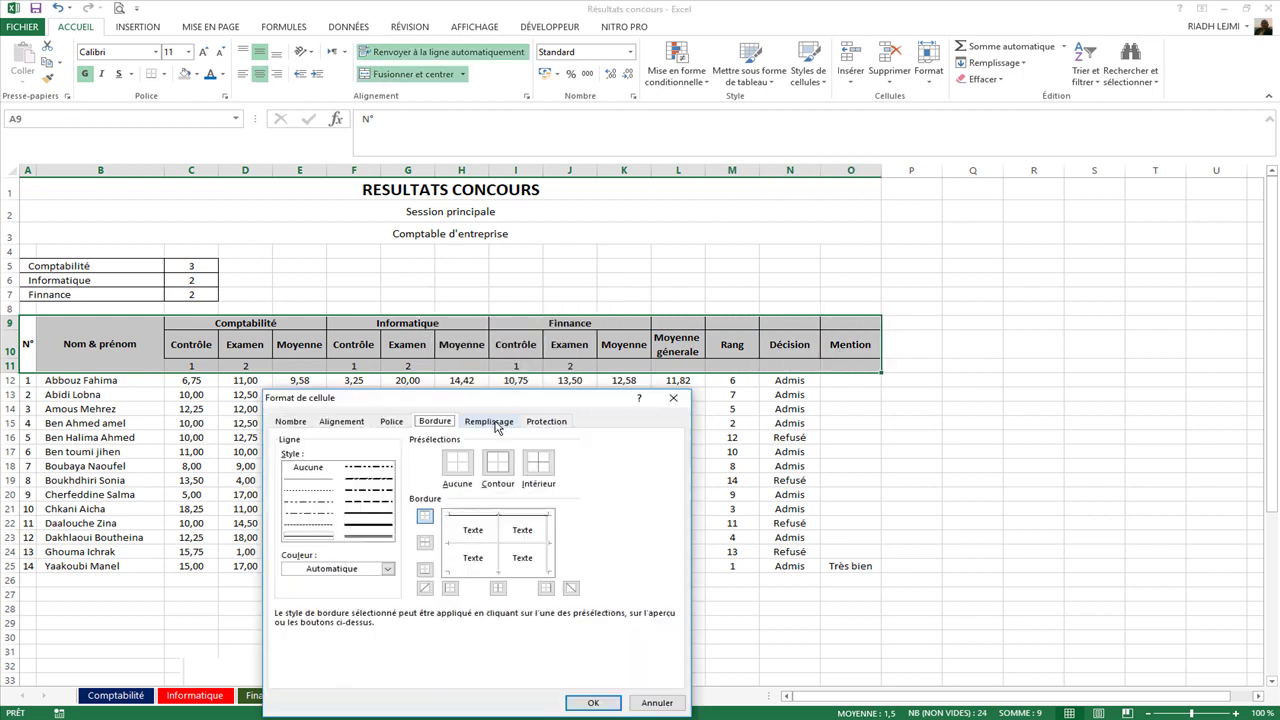
click(538, 462)
click(593, 702)
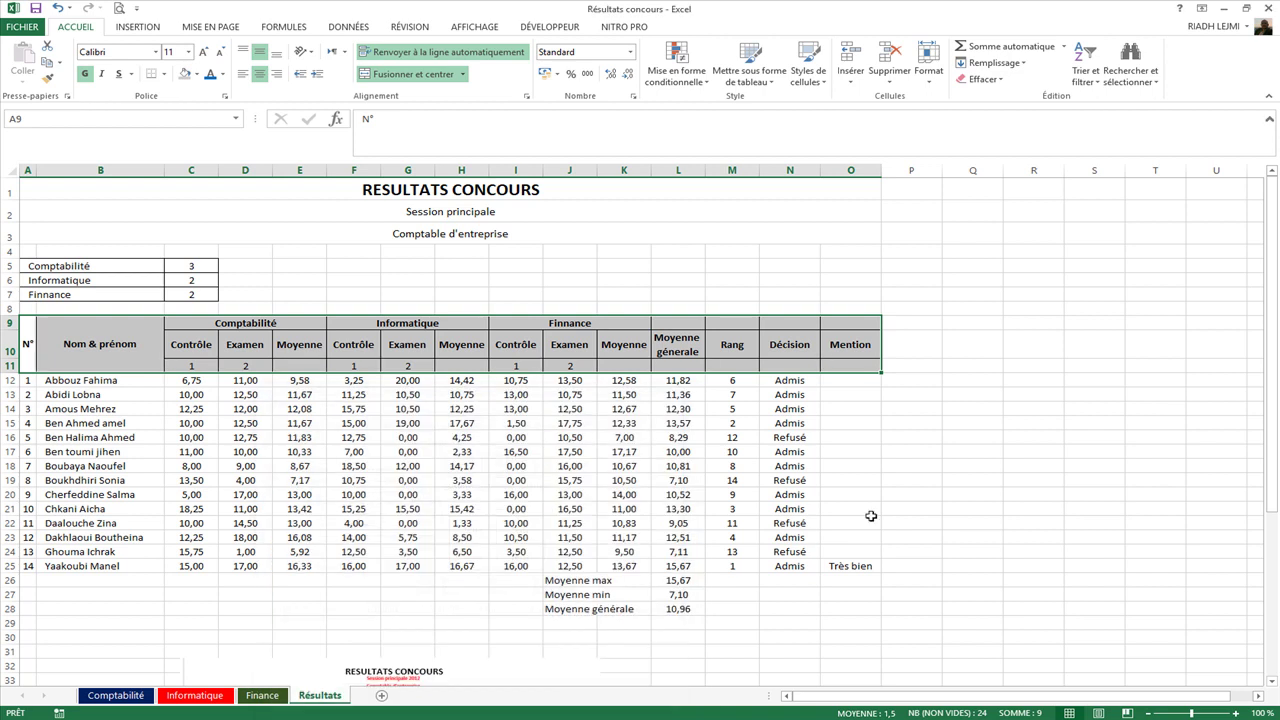
click(911, 494)
click(299, 494)
Step: Give the student rows A12:O25 an outline border and vertical inside borders, without horizontal lines between rows
drag(31, 381, 855, 565)
right_click(505, 489)
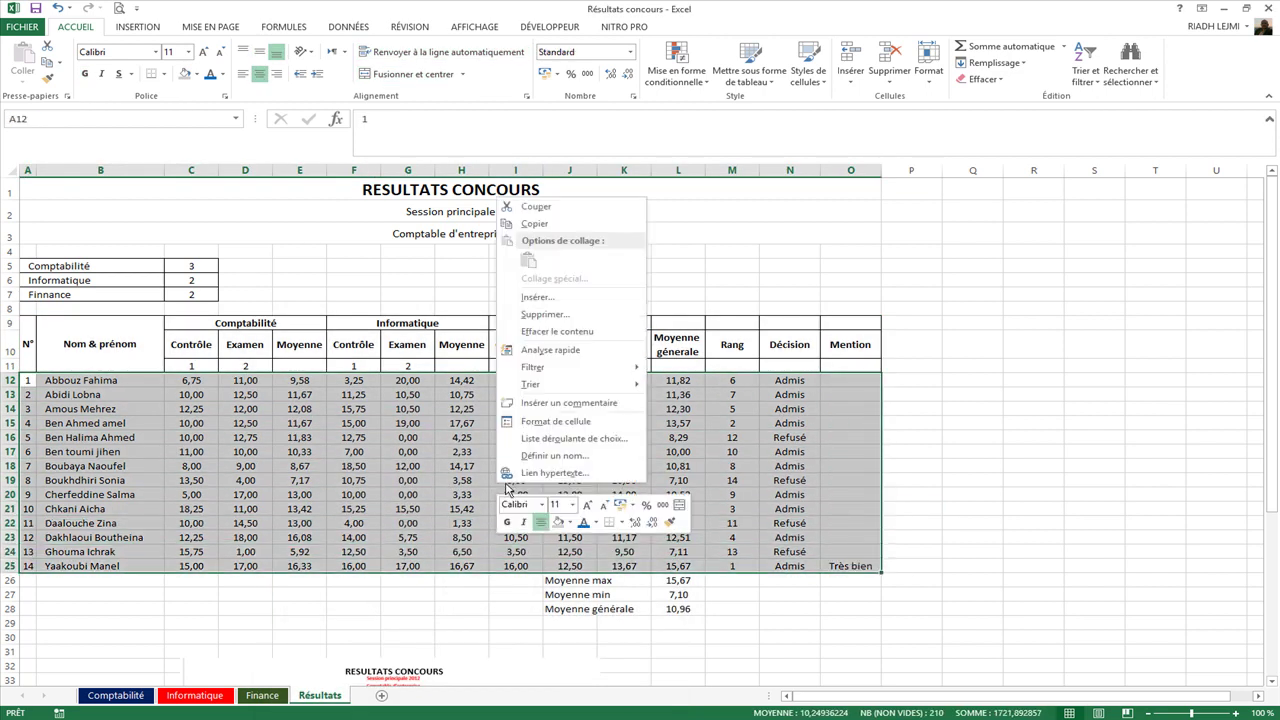
click(545, 421)
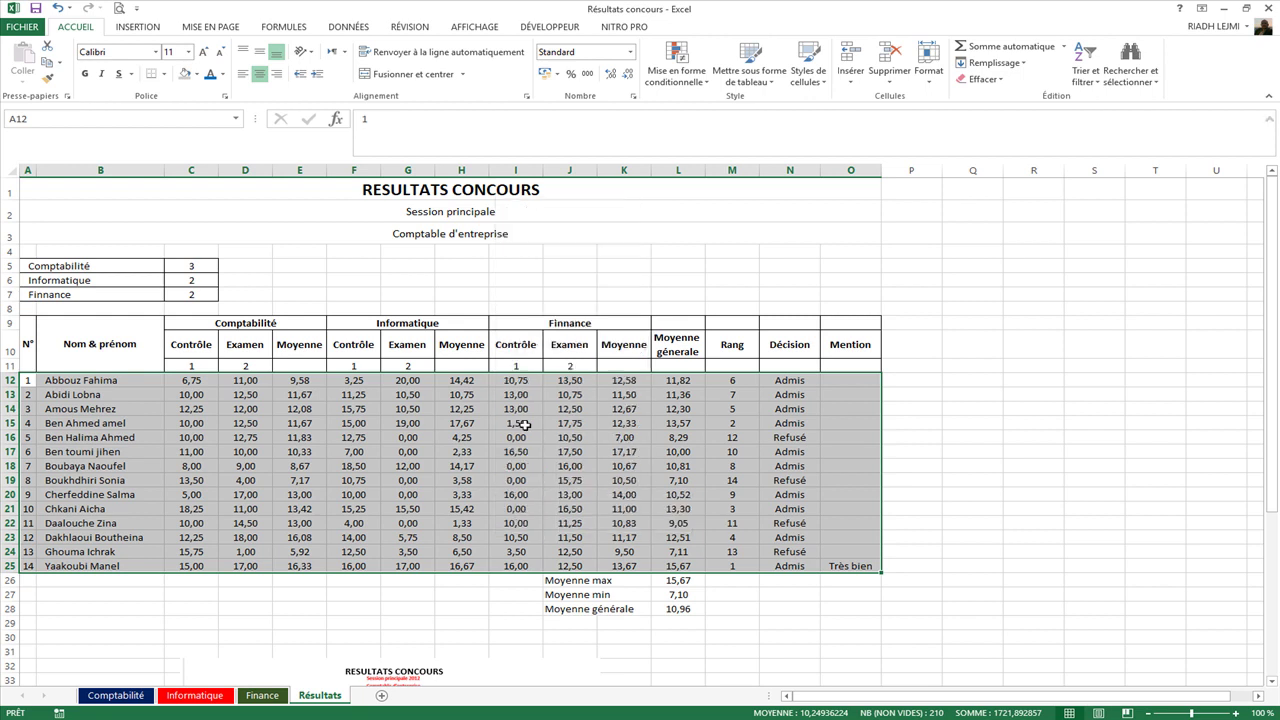
click(553, 333)
click(553, 449)
click(649, 565)
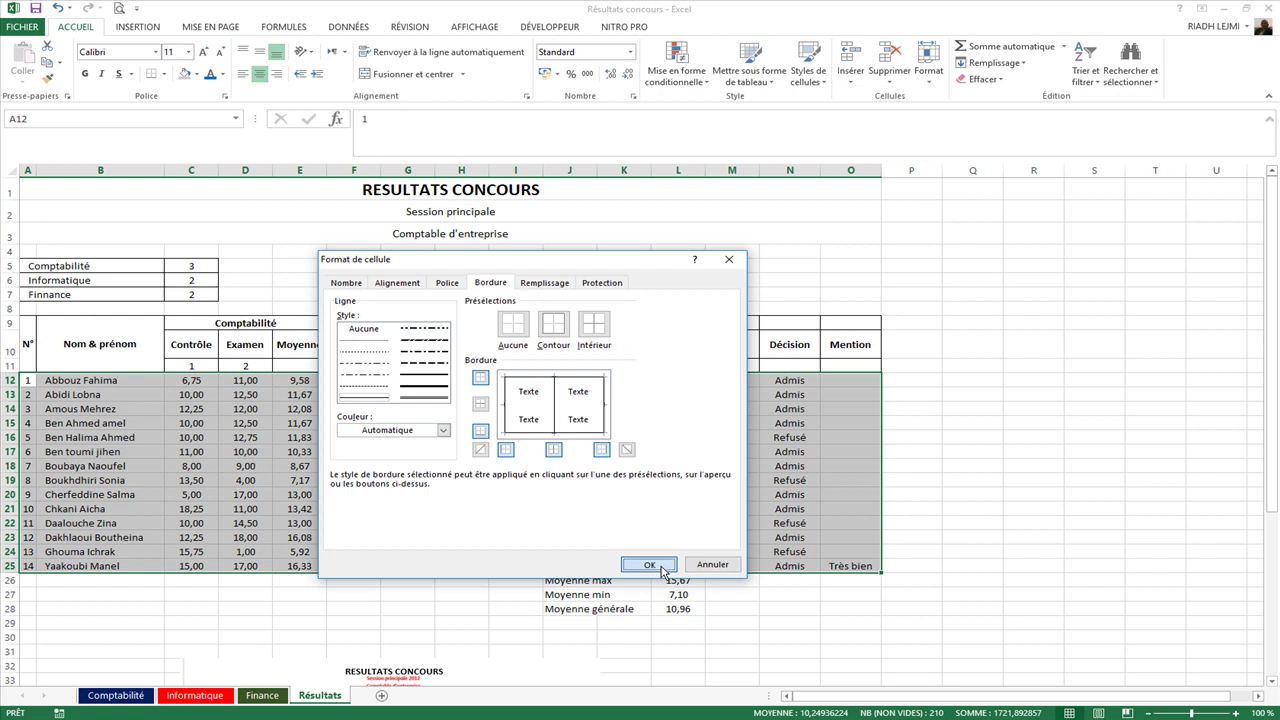
Step: Add borders to the averages block J26:L28 and merge each average label across columns J and K
drag(550, 581, 690, 612)
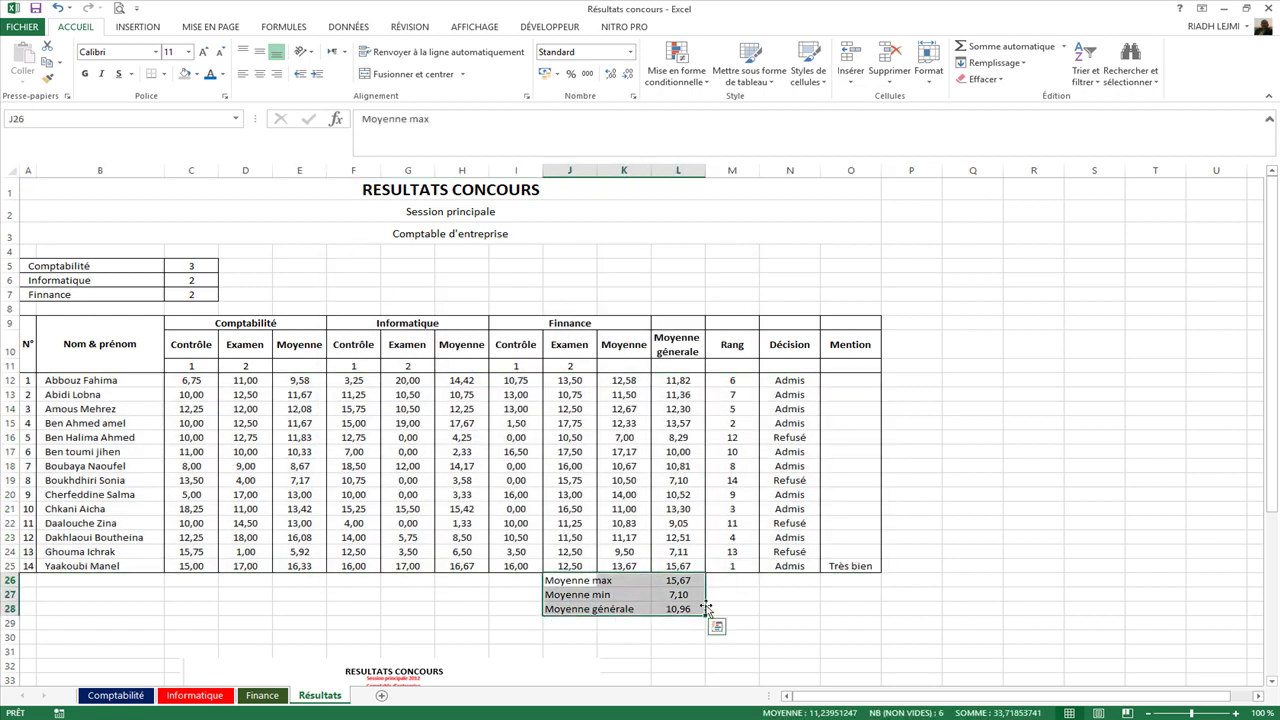
click(568, 467)
drag(557, 580, 572, 608)
drag(585, 582, 598, 608)
click(405, 74)
click(405, 74)
click(405, 74)
Step: Left-align the average labels in J26:K28, increase their indent one level and make them bold
click(245, 77)
click(318, 76)
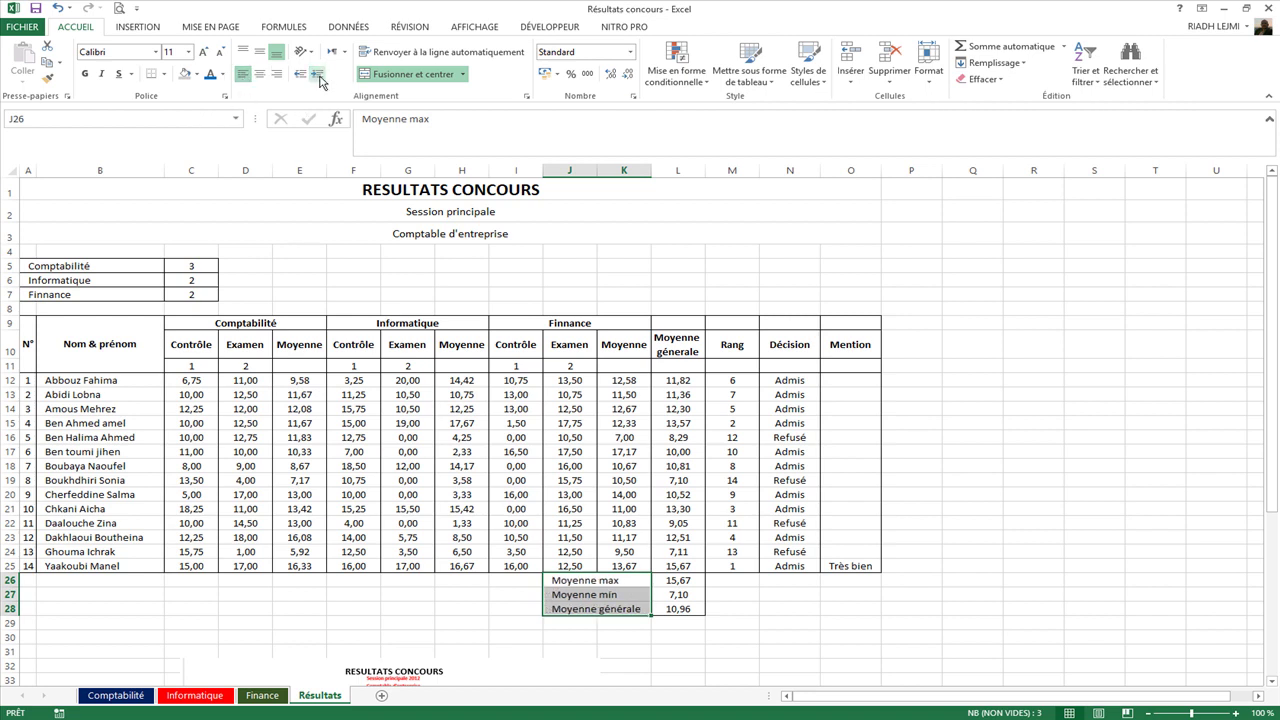
click(85, 74)
click(789, 251)
Step: Make the subject names in the coefficients table A5:B7 bold
drag(68, 267, 68, 294)
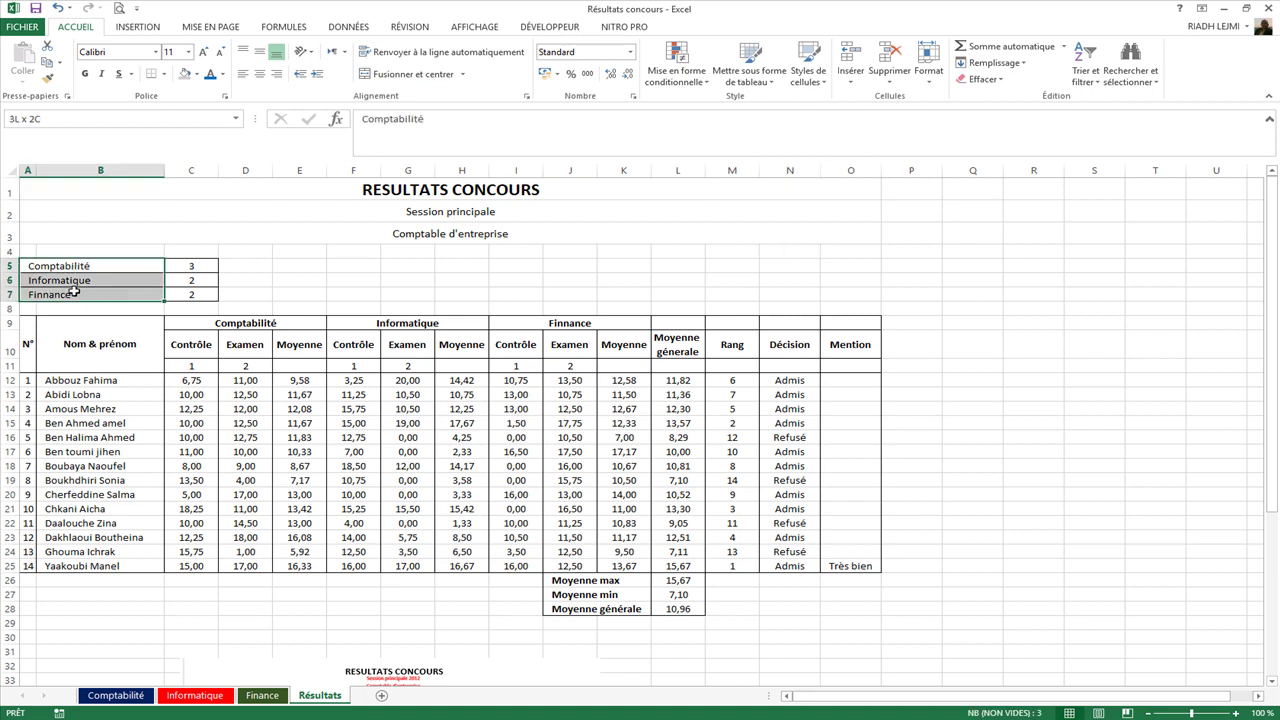
click(85, 74)
click(468, 458)
scroll(480, 450, down, 2)
scroll(300, 430, up, 2)
Step: Increase the height of student rows 12 to 25 to one equal, taller size
drag(8, 381, 12, 569)
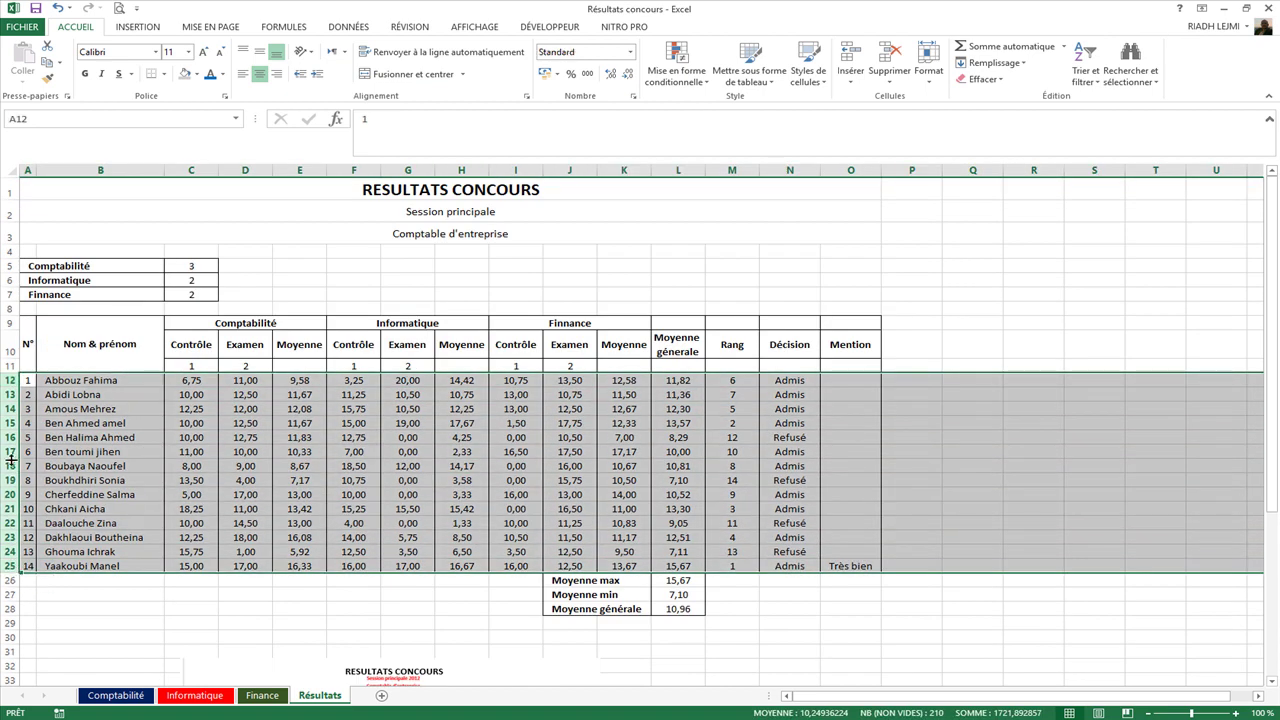
drag(10, 458, 10, 469)
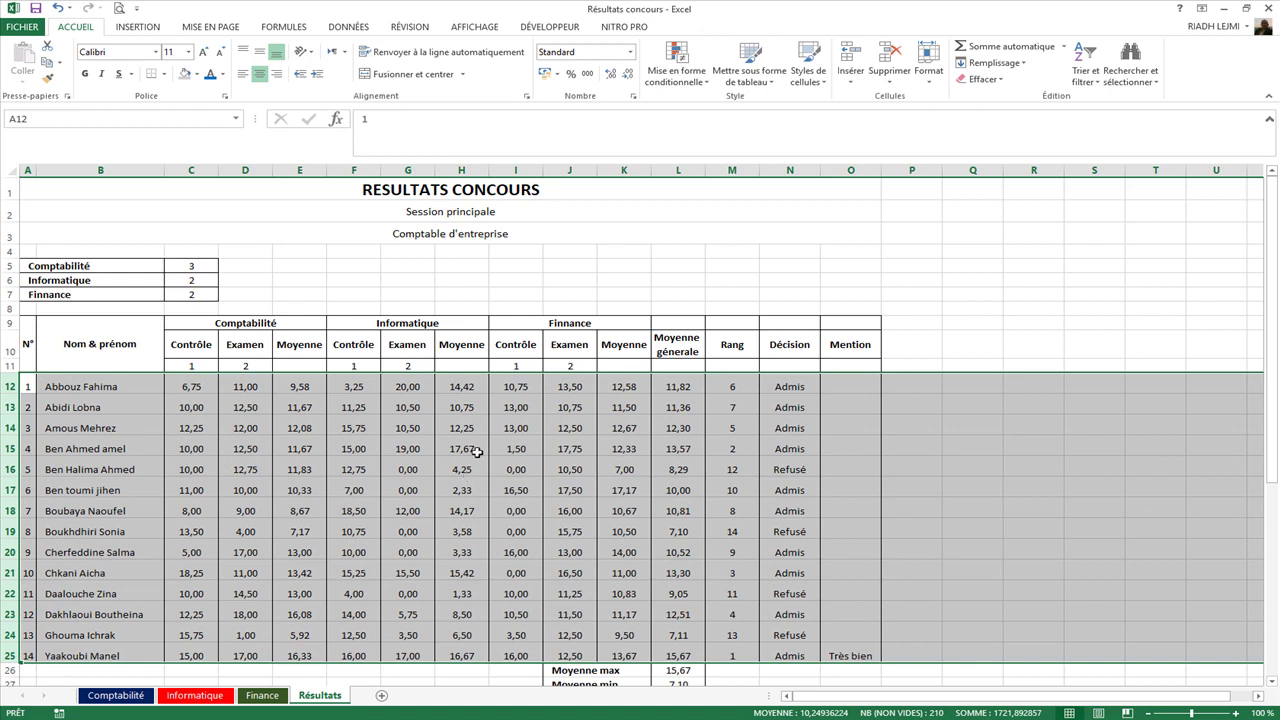
click(678, 468)
click(712, 466)
Step: Merge and centre the Informatique Moyenne heading over H10:H11 and the Finance Moyenne heading over K10:K11
click(446, 371)
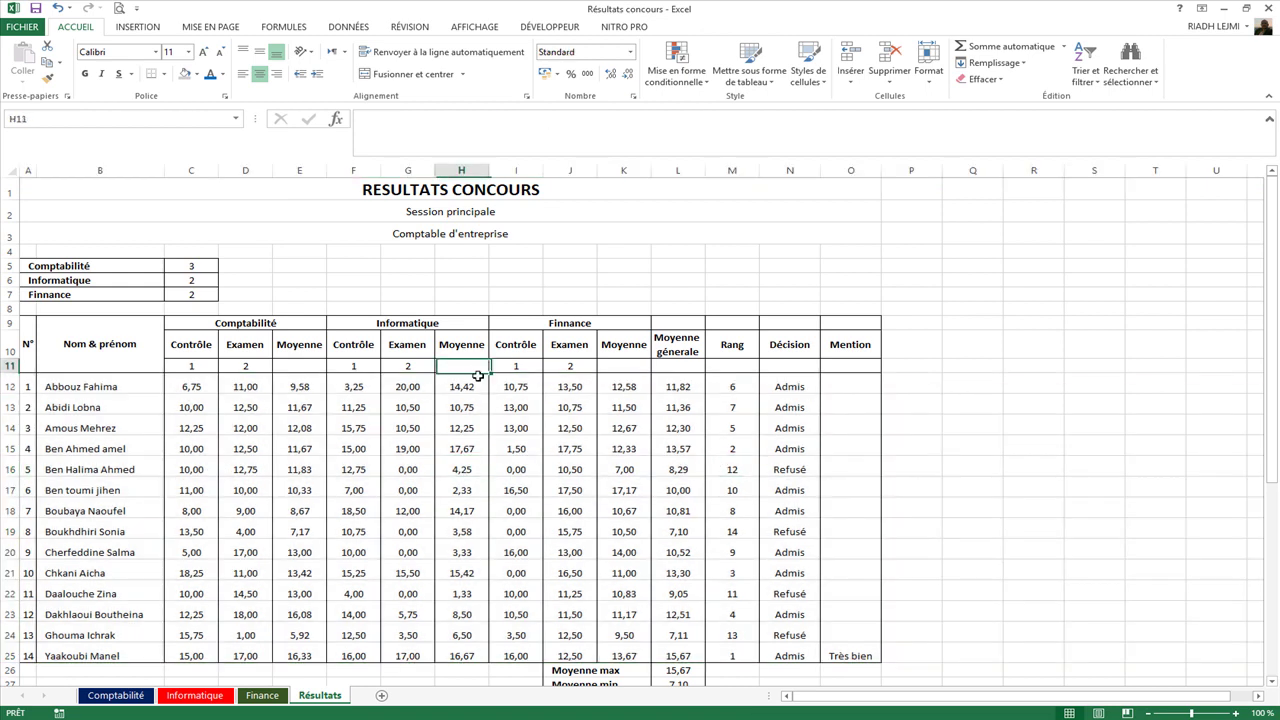
drag(466, 337, 471, 366)
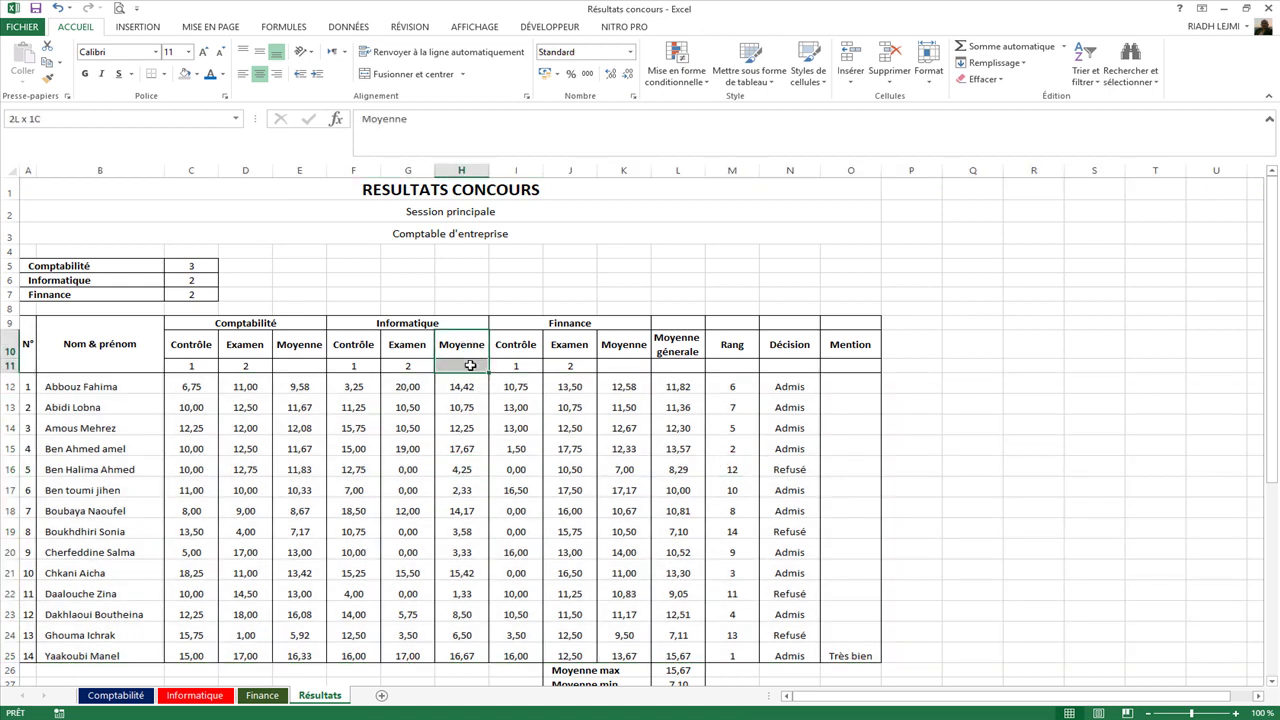
click(410, 74)
drag(628, 346, 629, 363)
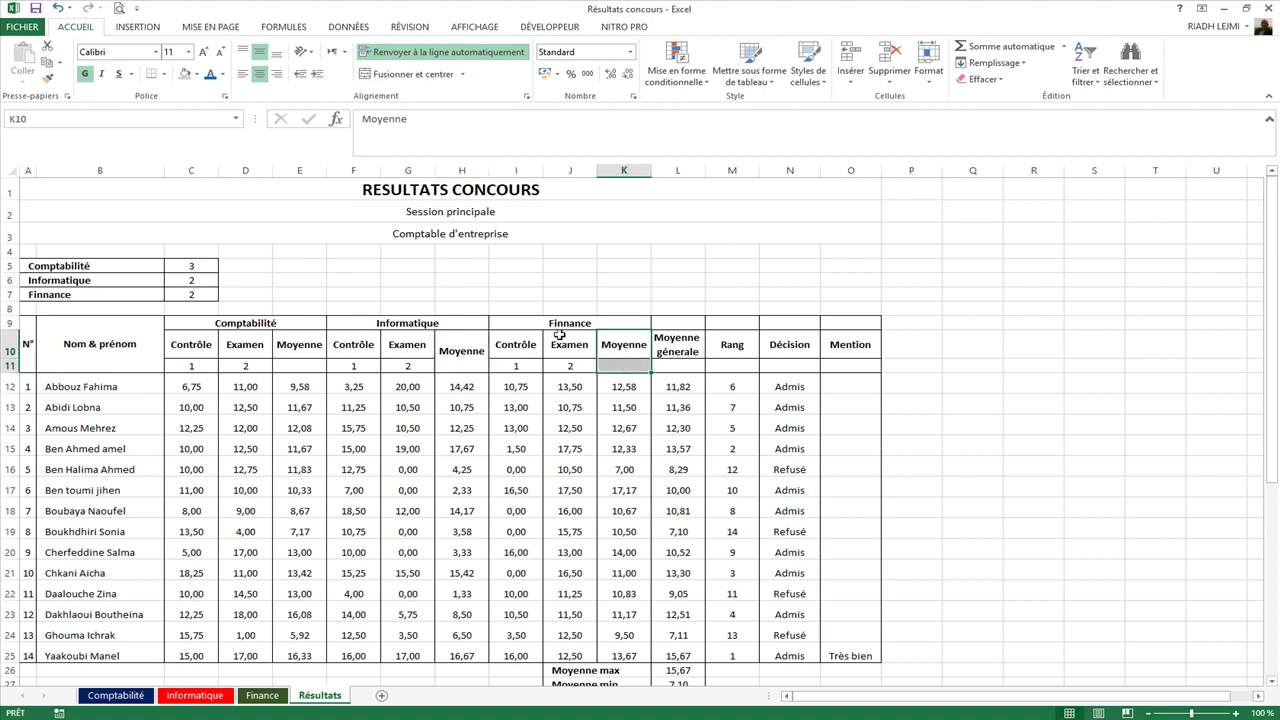
click(413, 74)
Step: Merge and centre the Moyenne générale heading over L9:L11 and the Rang heading over M9:M11
drag(729, 347, 738, 364)
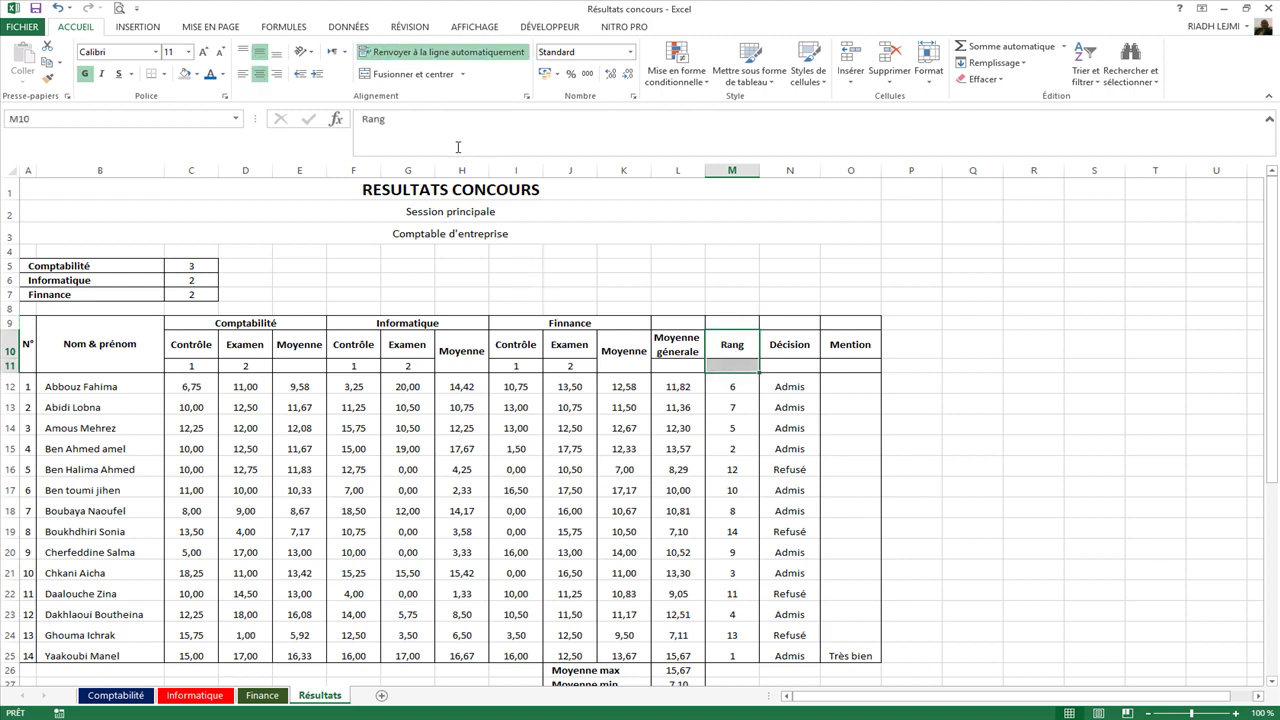
drag(679, 323, 686, 362)
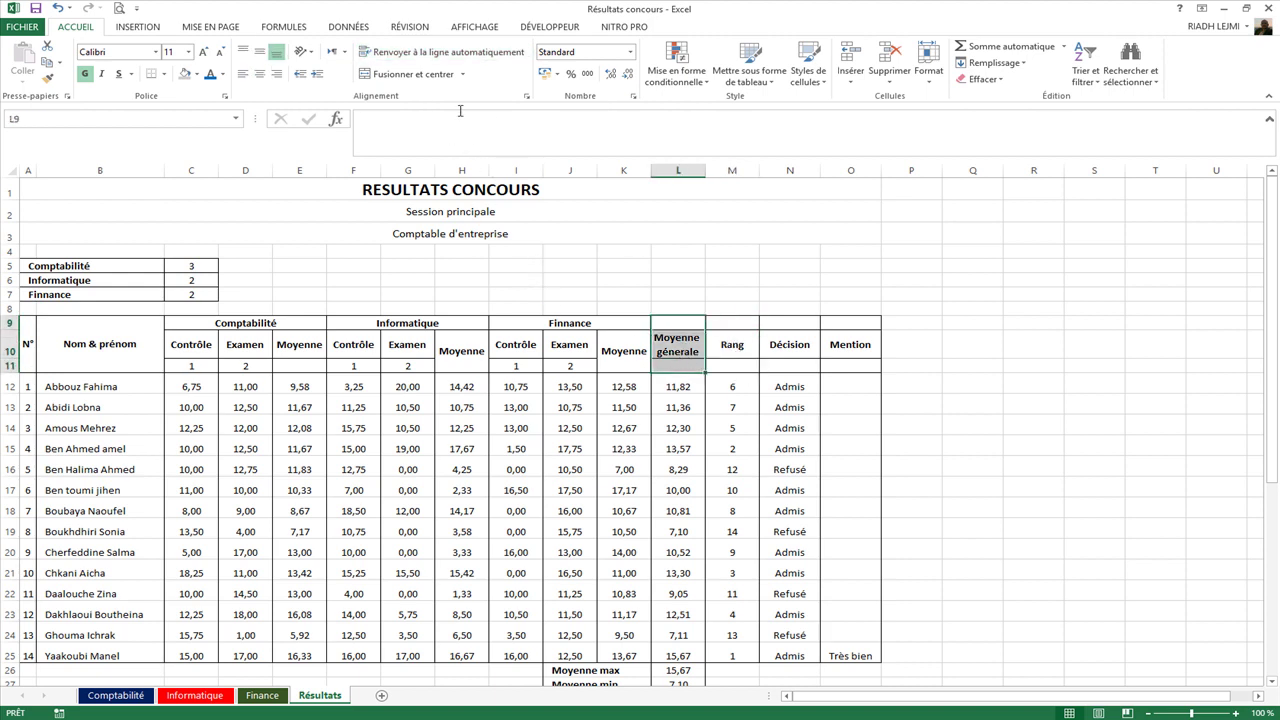
click(413, 76)
drag(731, 323, 737, 364)
click(404, 80)
drag(766, 323, 776, 345)
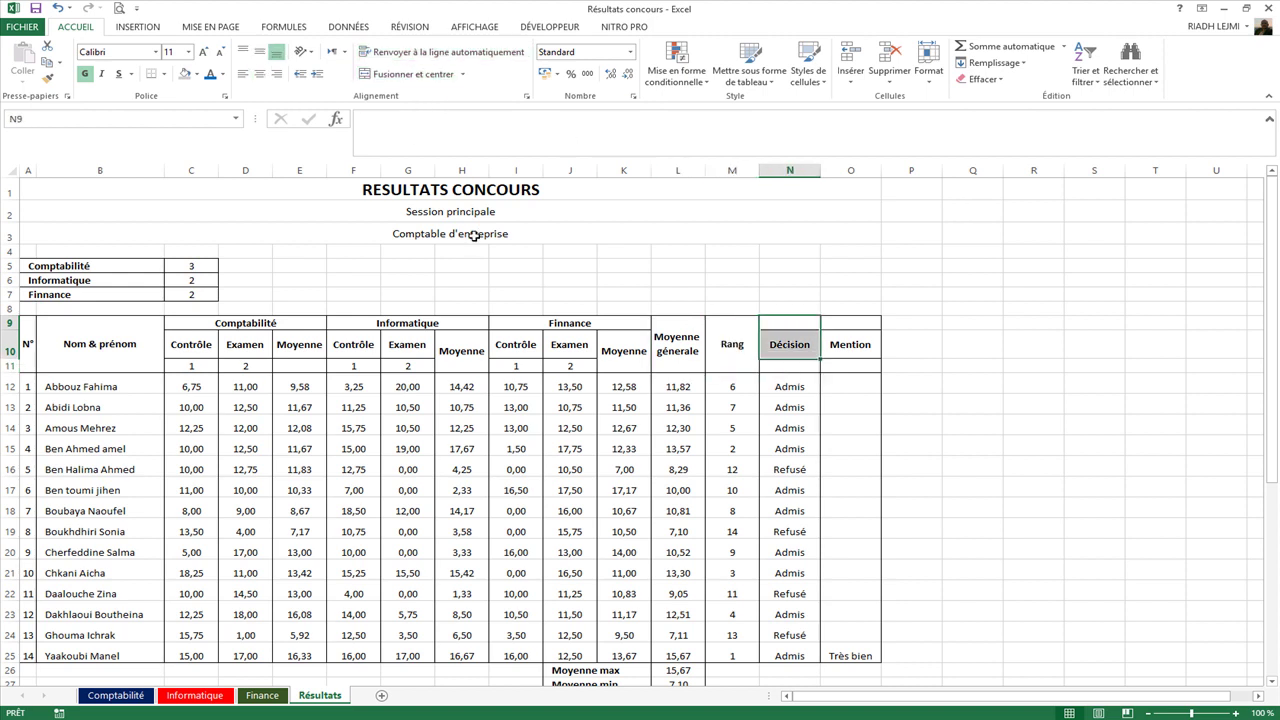
click(408, 74)
drag(847, 321, 849, 352)
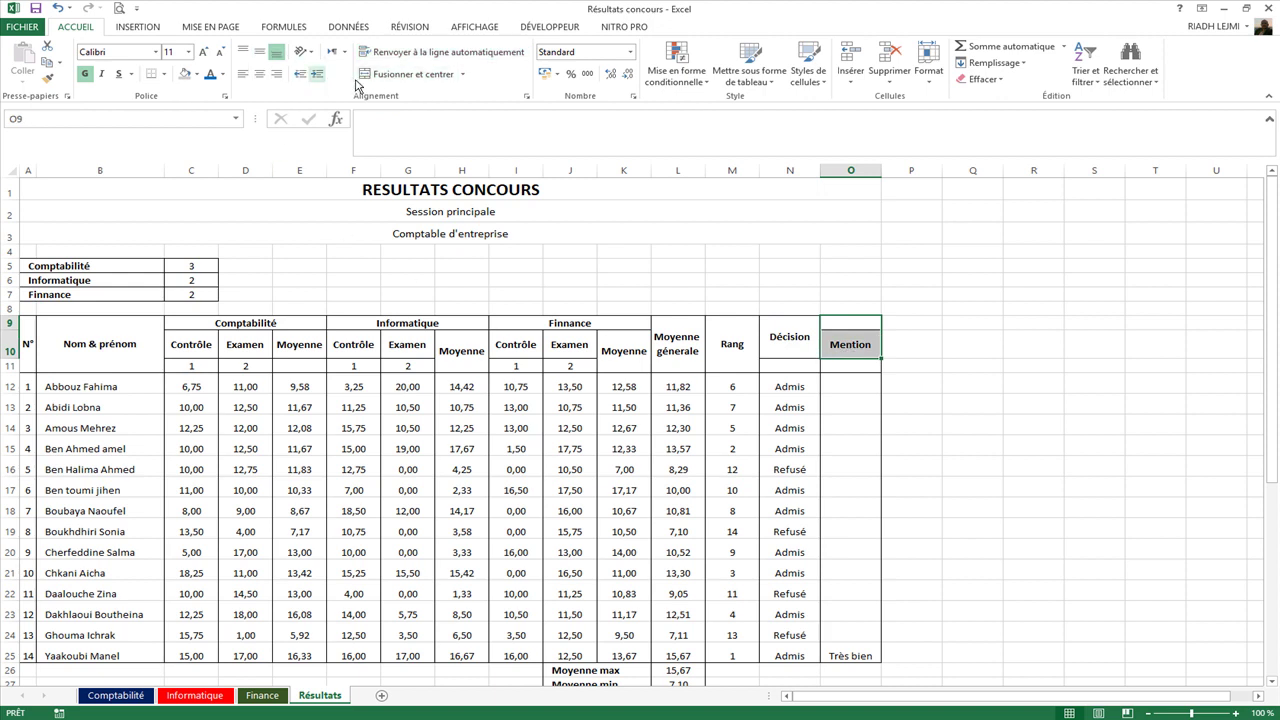
click(408, 74)
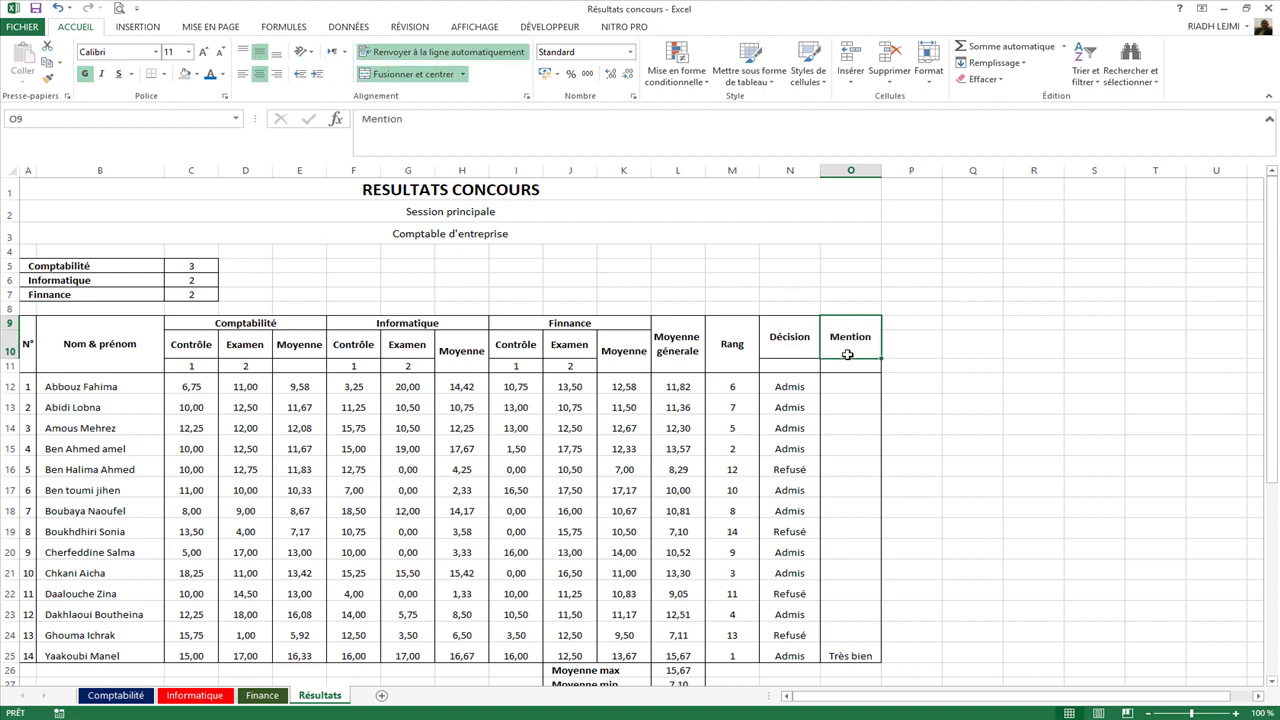
click(400, 74)
click(781, 351)
drag(781, 351, 782, 366)
click(408, 74)
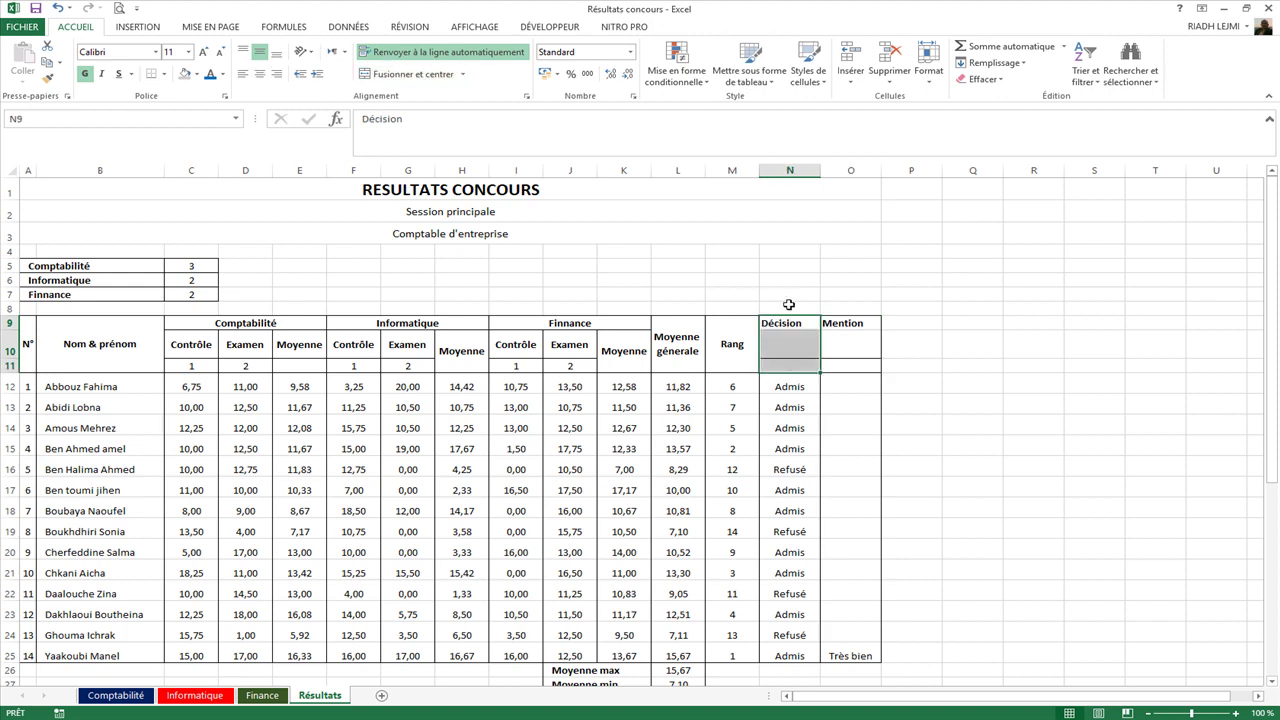
Step: Merge and centre the Décision heading over N9:N11 and the Mention heading over O9:O11
click(408, 74)
drag(842, 322, 851, 366)
click(408, 74)
click(614, 208)
click(851, 343)
click(624, 350)
click(570, 344)
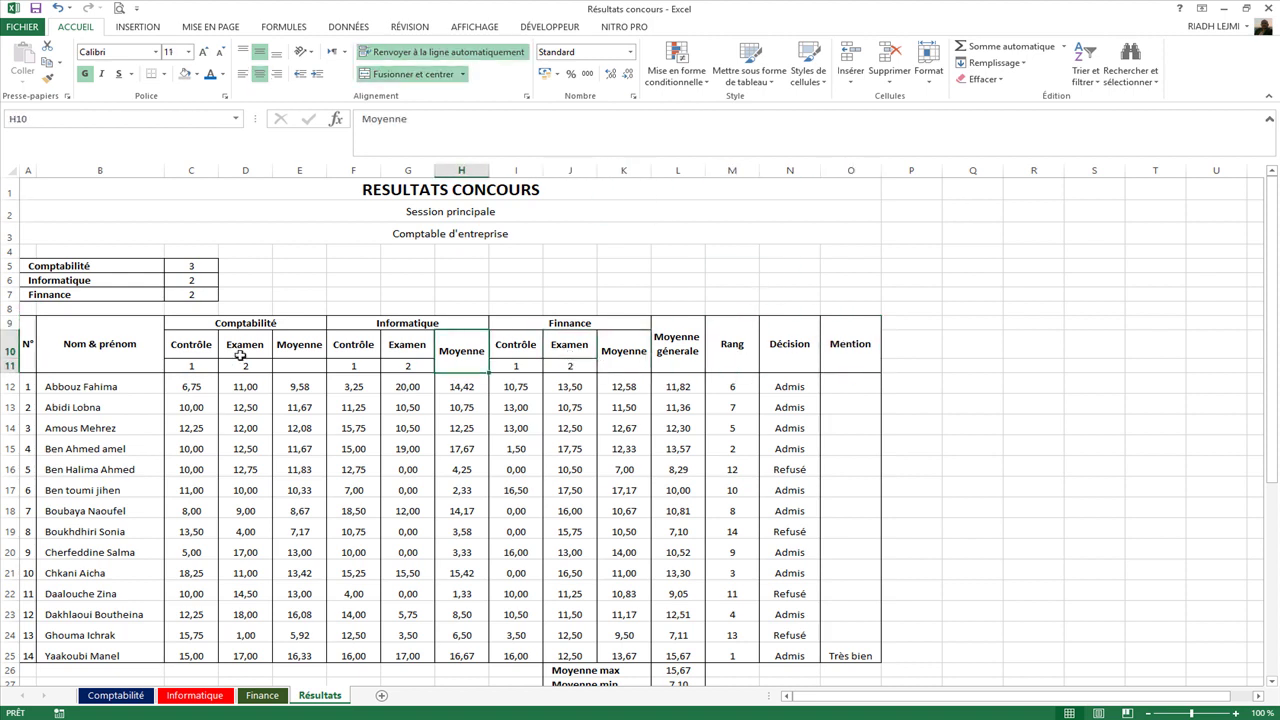
click(245, 344)
drag(6, 326, 8, 351)
Step: Correct the misspelled subject heading above columns I to K to Finance
click(565, 323)
double_click(567, 322)
key(BackSpace)
click(566, 467)
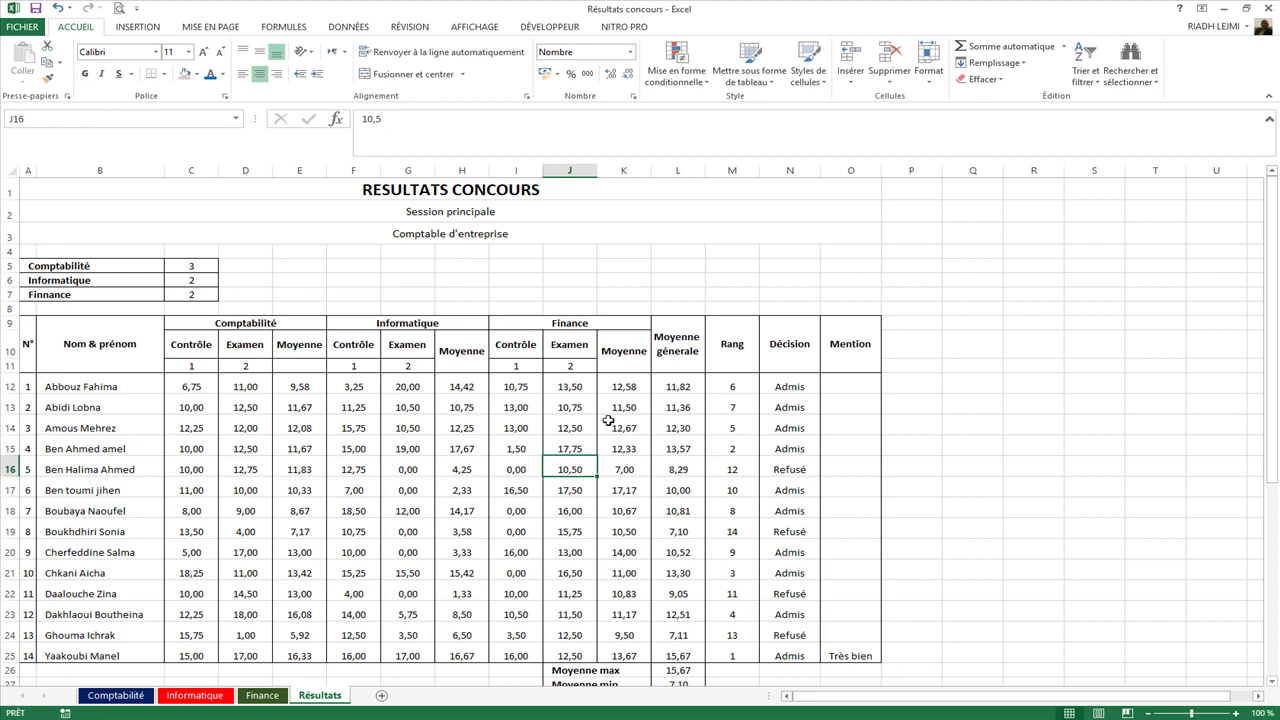
click(461, 387)
click(105, 394)
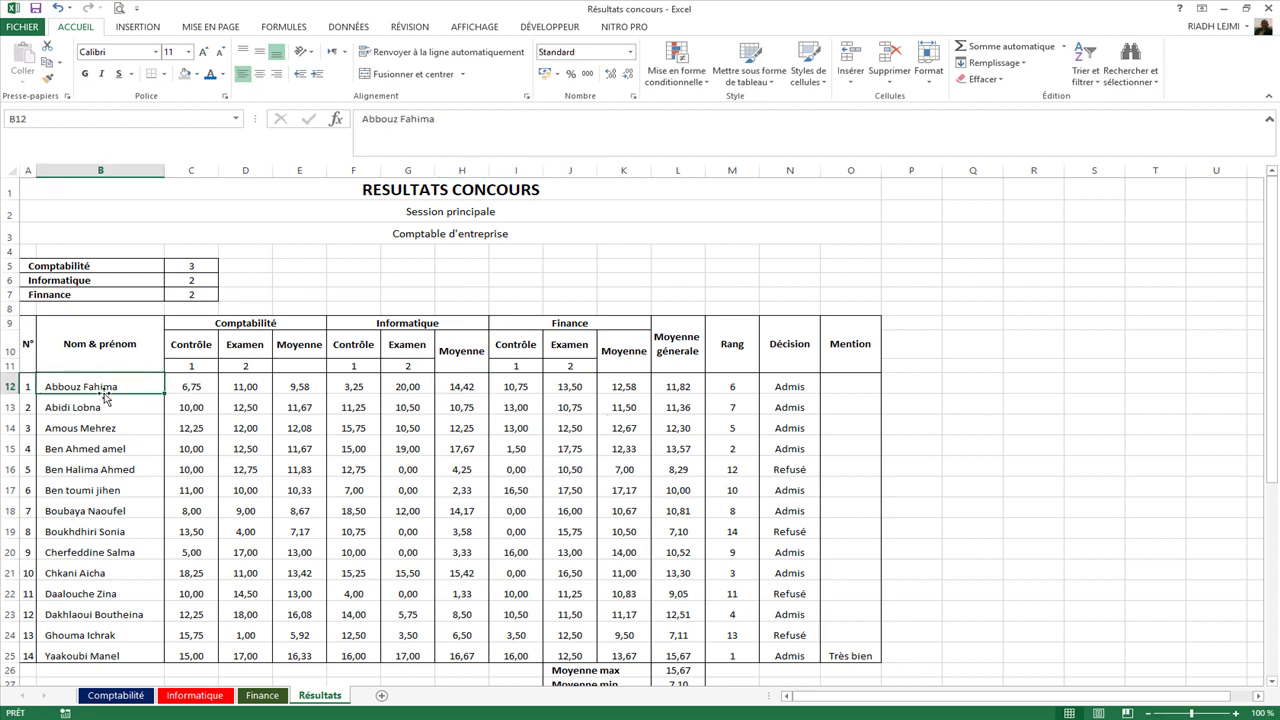
Step: Correct the misspelled subject name in A7 of the coefficients table to Finance
click(49, 297)
double_click(49, 295)
key(BackSpace)
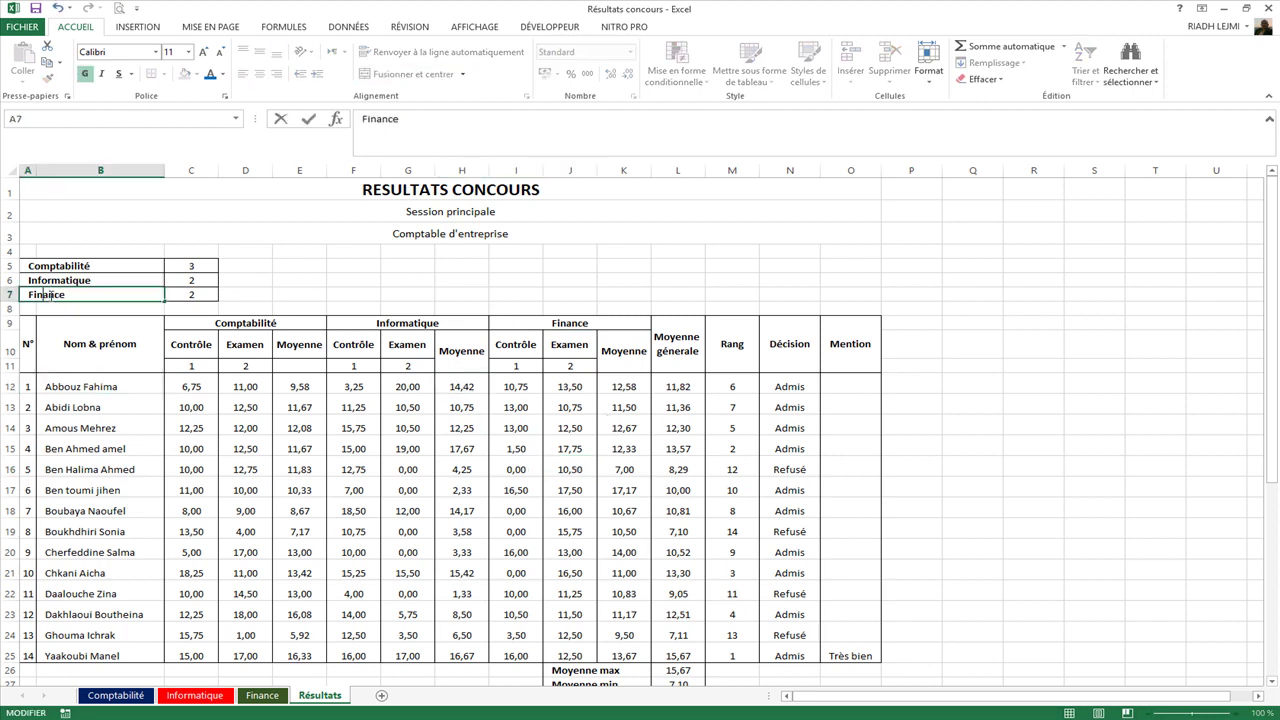
click(301, 397)
Step: Save the Résultats concours workbook after checking the finished table down to the averages block
scroll(206, 432, down, 2)
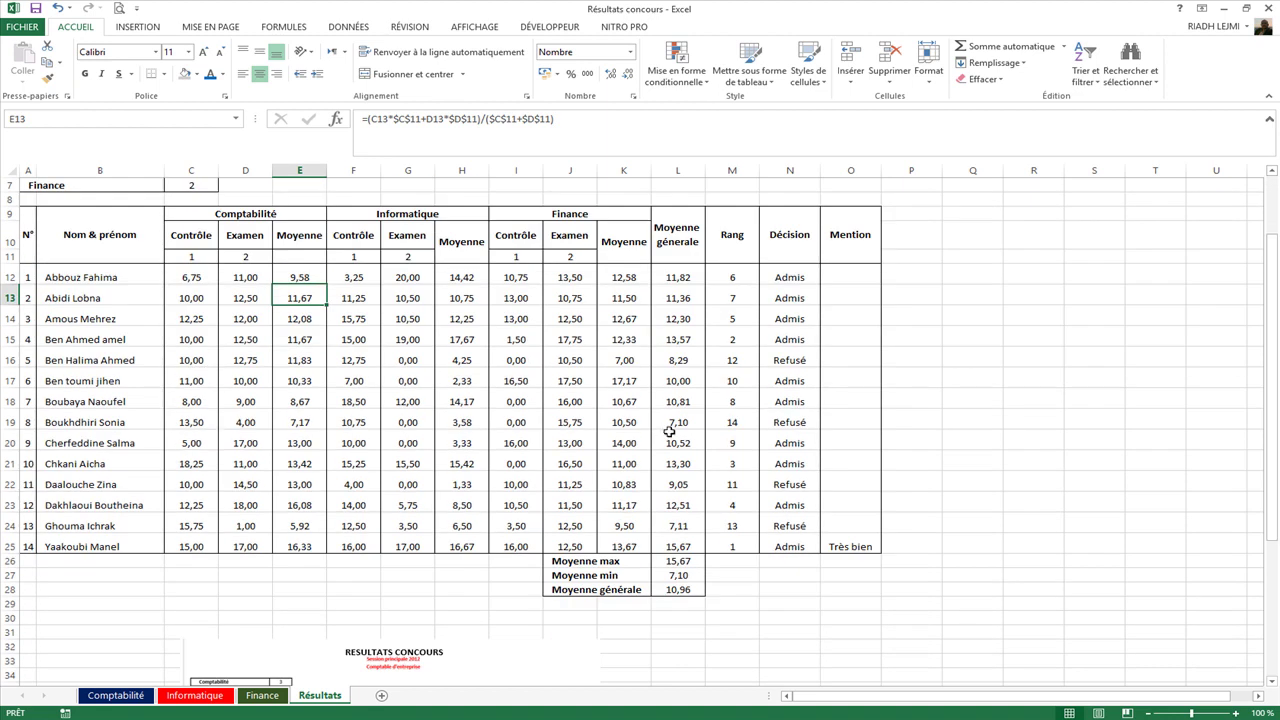
click(900, 577)
scroll(560, 441, up, 2)
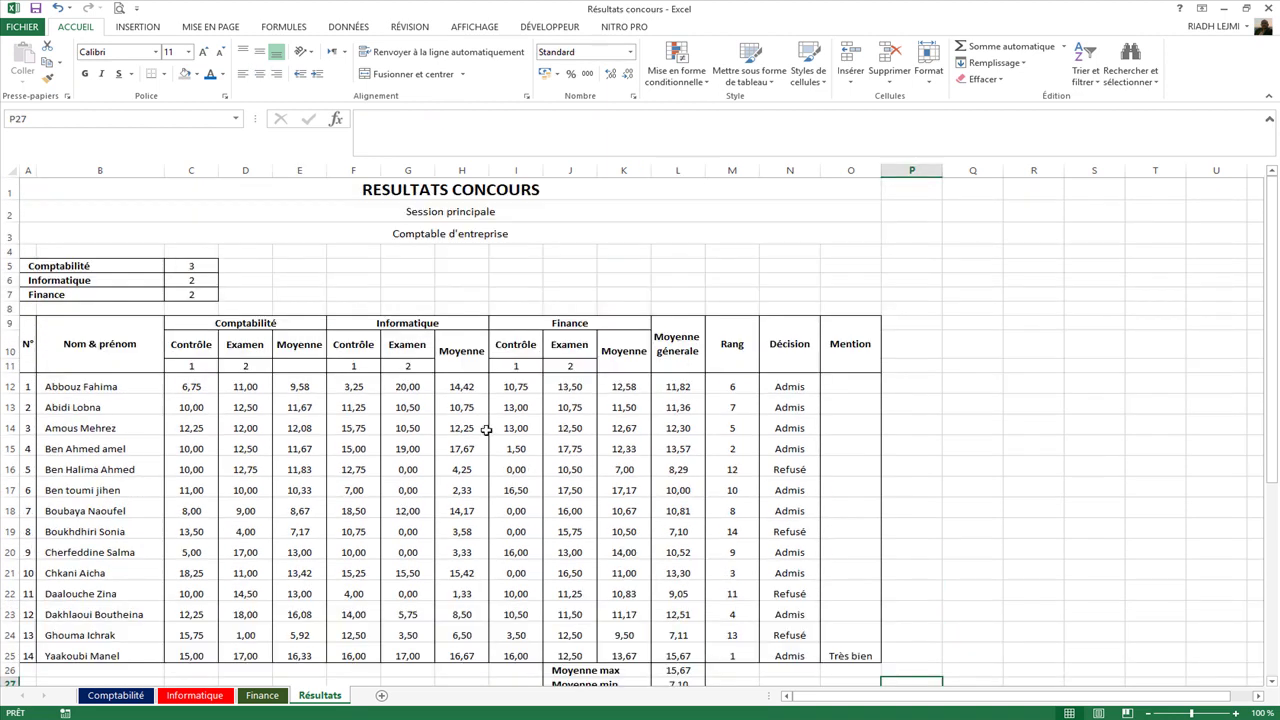
click(35, 7)
click(783, 634)
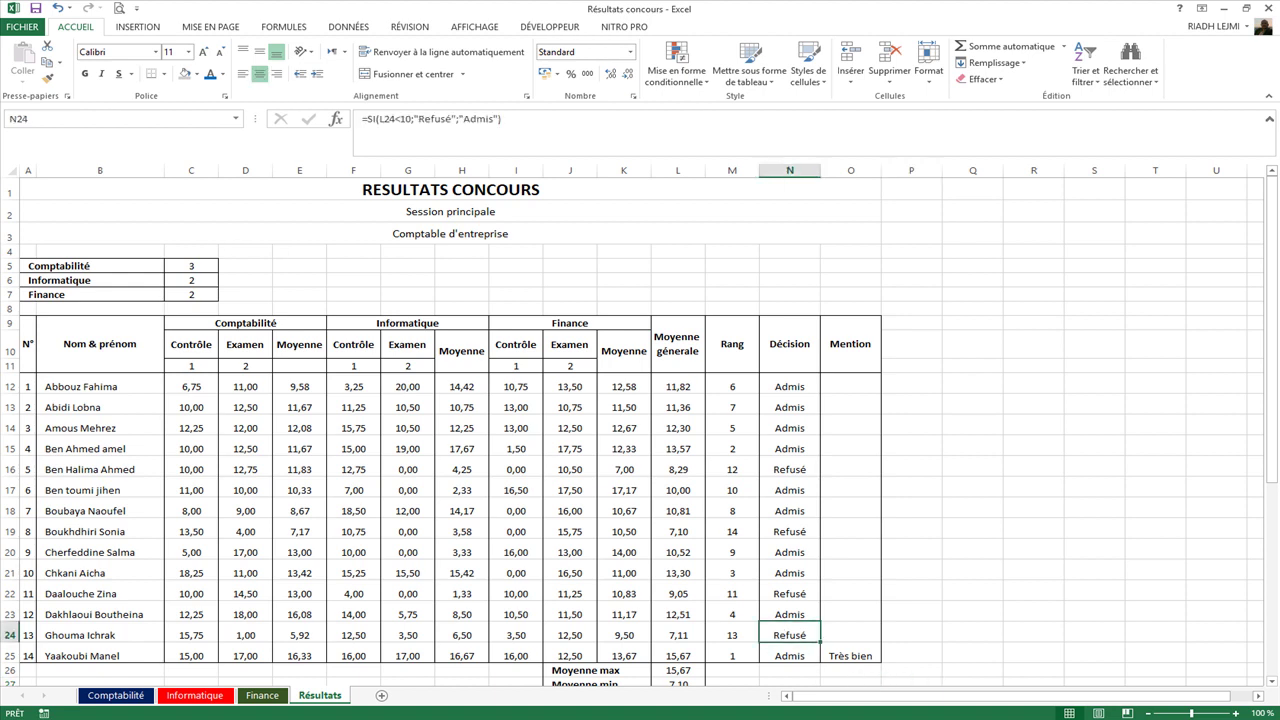
click(1113, 719)
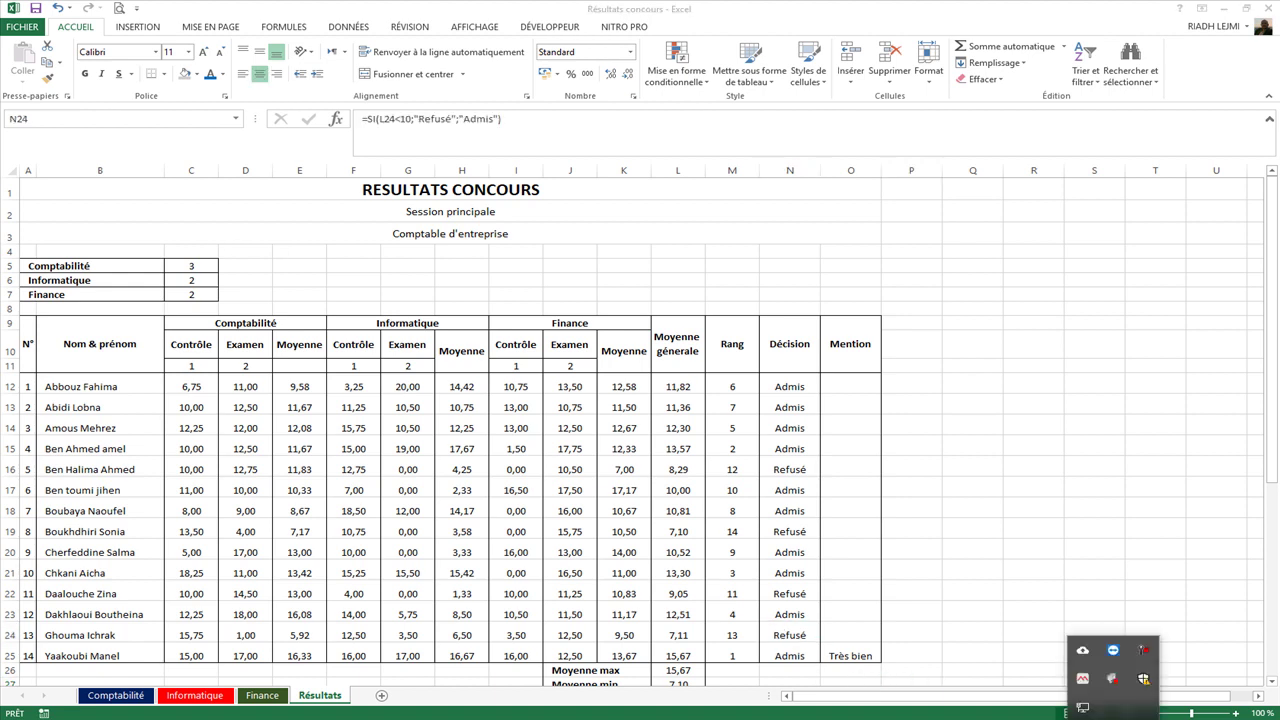
click(1145, 652)
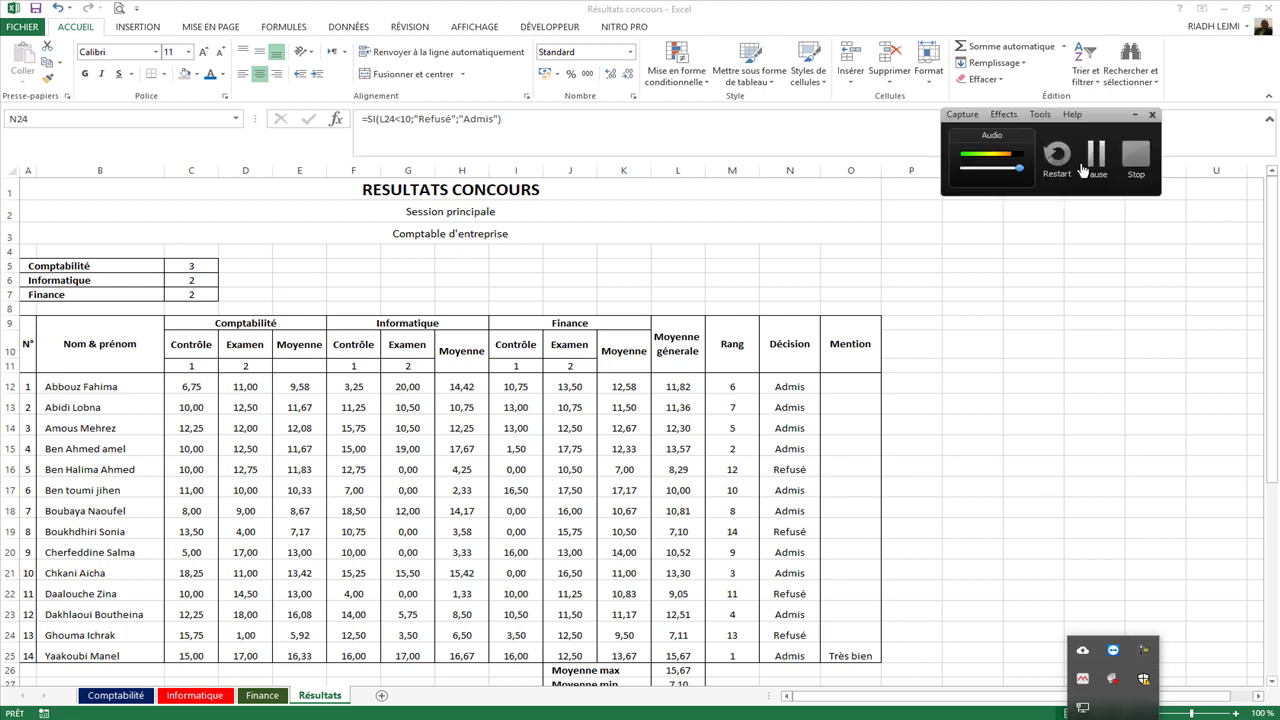